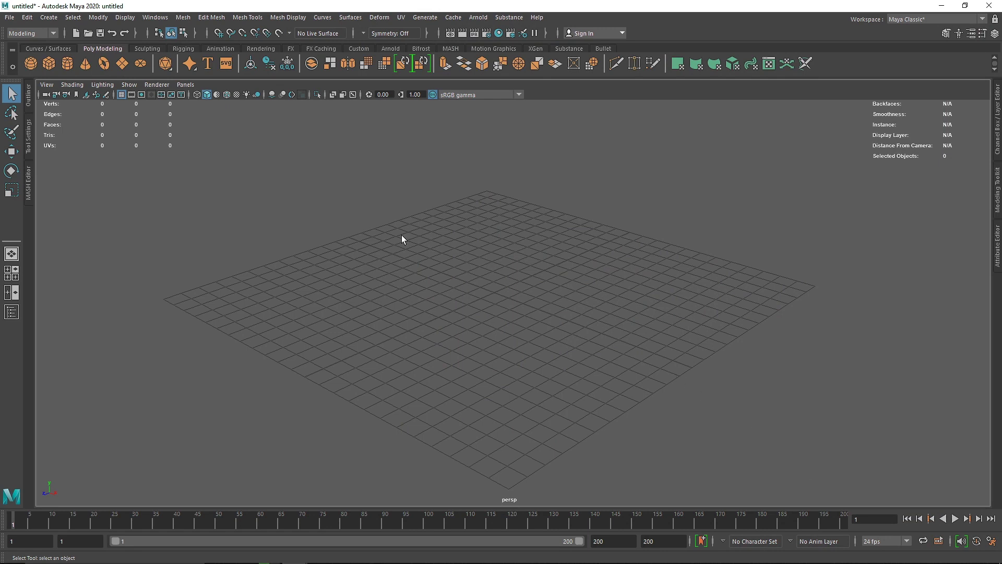
Step: Add an icosahedron platonic solid at the grid centre and zoom in on it
click(165, 72)
alt+drag(510, 318, 501, 292)
key(w)
scroll(499, 273, up, 4)
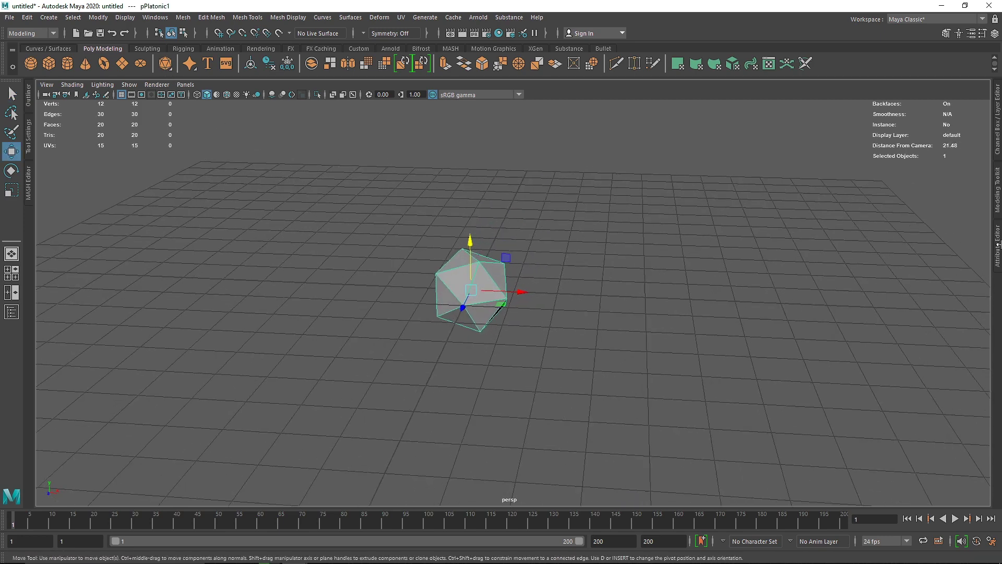
click(997, 249)
Step: Add a polygon sphere and move it right along X beside the platonic solid
click(882, 101)
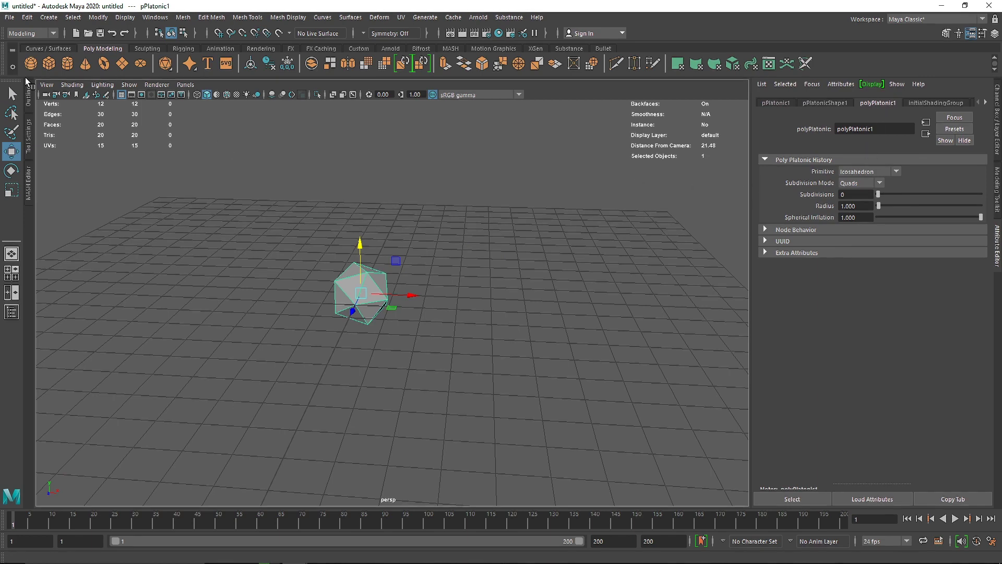
click(31, 64)
drag(388, 289, 579, 300)
click(414, 292)
click(382, 284)
Step: Give the platonic solid 2 subdivisions and a radius of 3
click(878, 102)
drag(888, 195, 913, 192)
double_click(855, 205)
text(2)
key(Return)
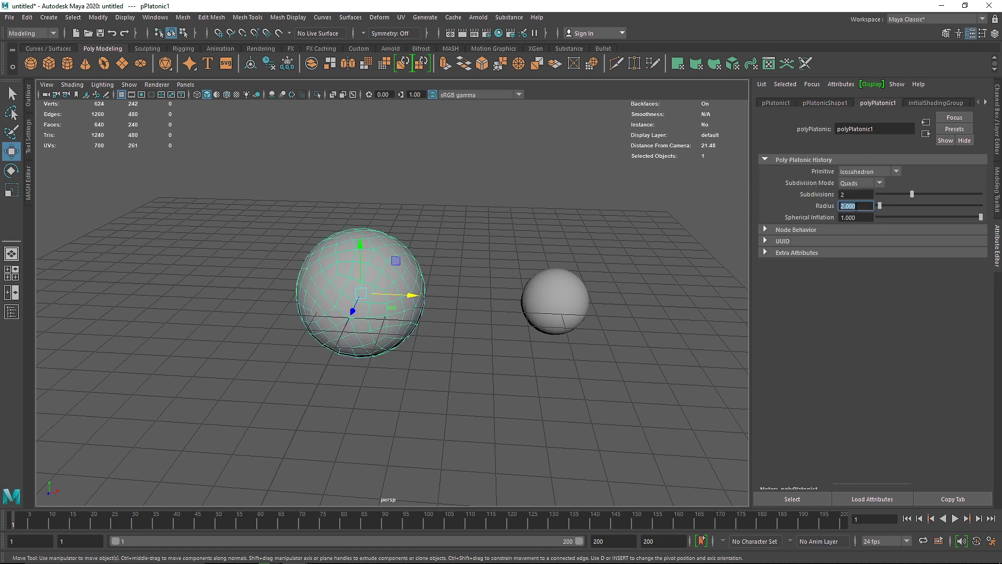
text(3)
key(Return)
click(553, 206)
click(317, 275)
key(f)
Step: Scale the comparison sphere up about threefold and move it further right
click(633, 303)
key(r)
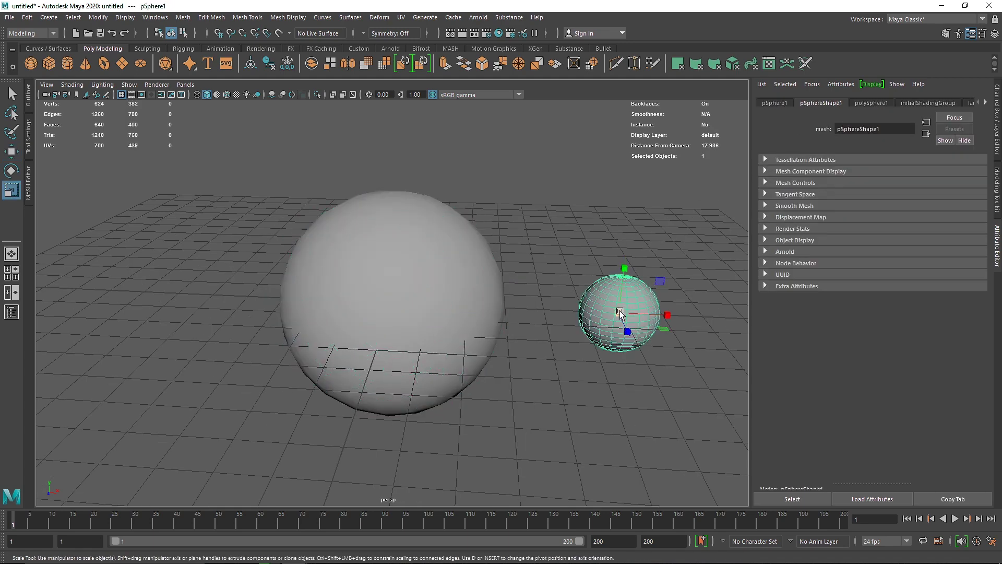
drag(630, 312, 753, 324)
key(w)
drag(653, 315, 673, 313)
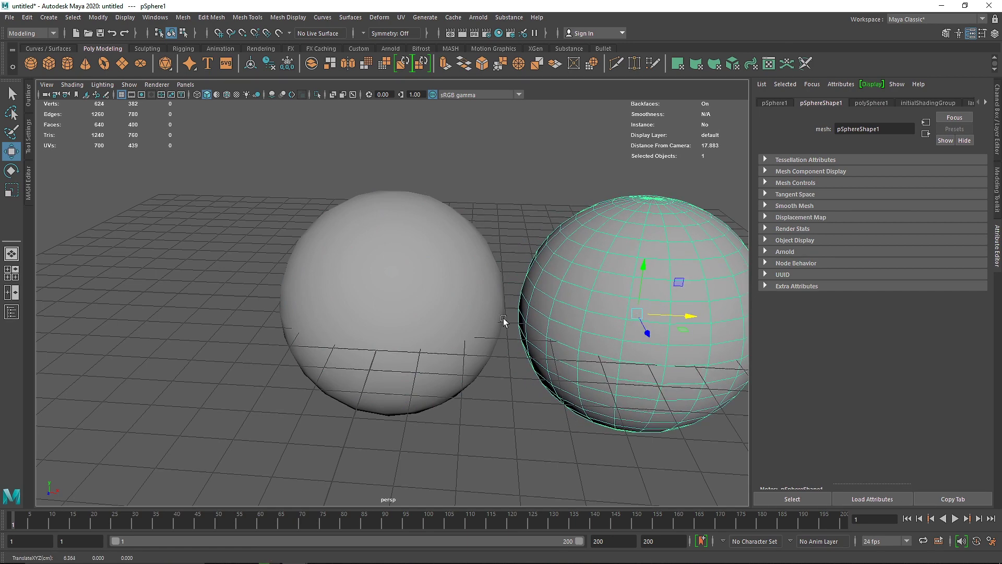
click(430, 271)
right_drag(422, 259, 418, 199)
Step: Return to object mode and delete the right-hand comparison sphere
click(418, 237)
shift+double_click(396, 345)
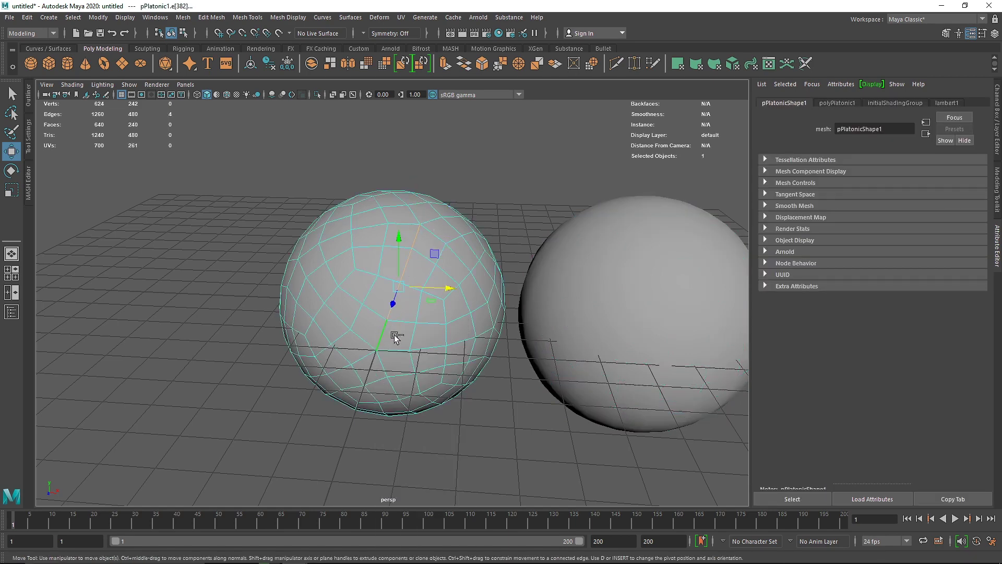
alt+drag(396, 345, 449, 334)
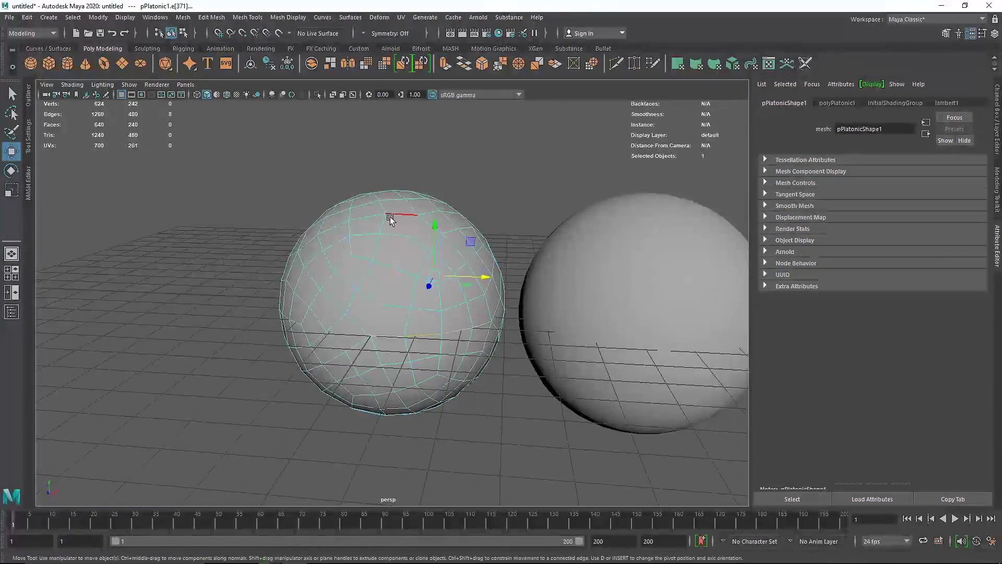
right_drag(392, 217, 498, 174)
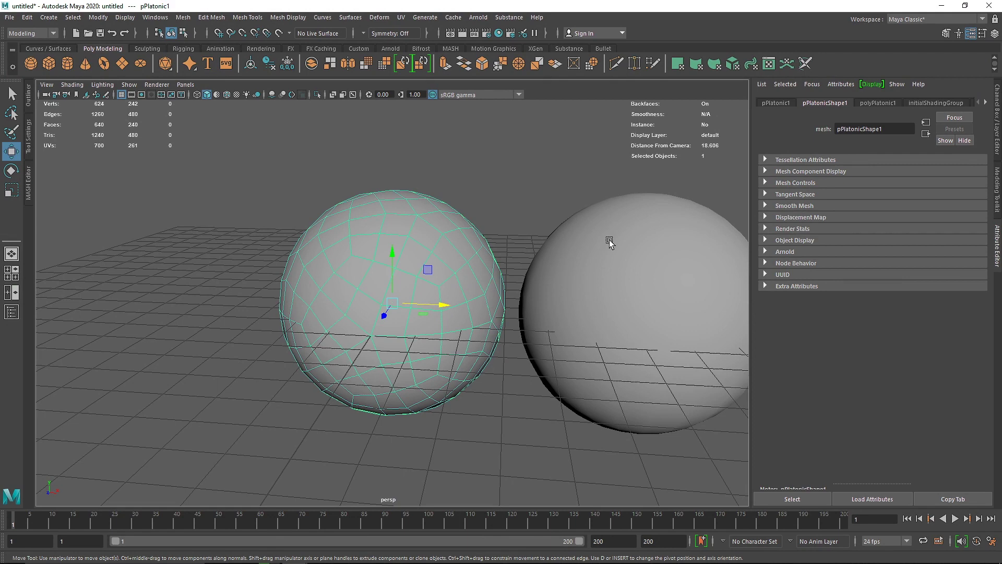
click(609, 240)
key(Delete)
Step: Try Triangles subdivision mode on the platonic sphere, then set it back to Quads
click(415, 279)
click(879, 104)
click(862, 184)
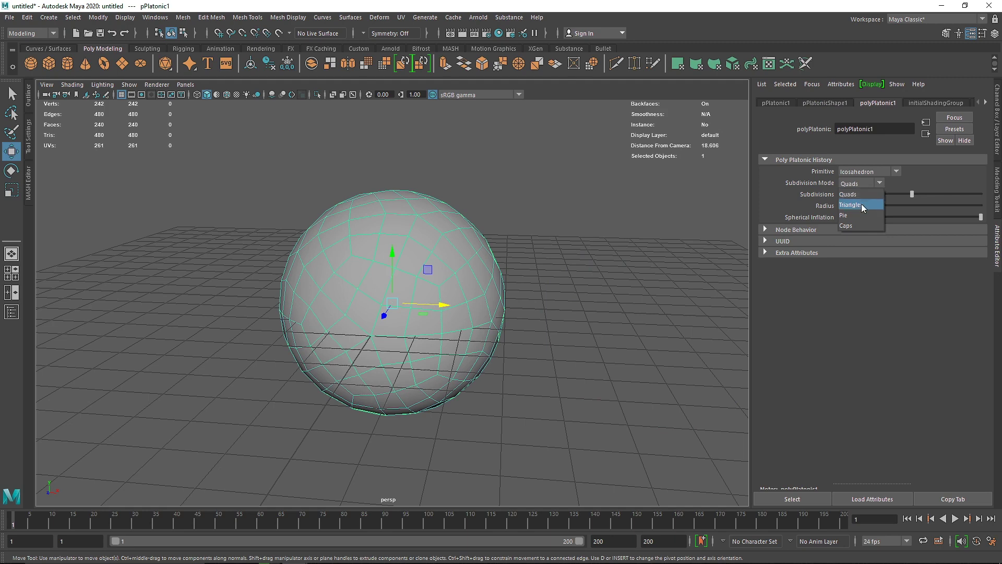
click(861, 203)
click(856, 198)
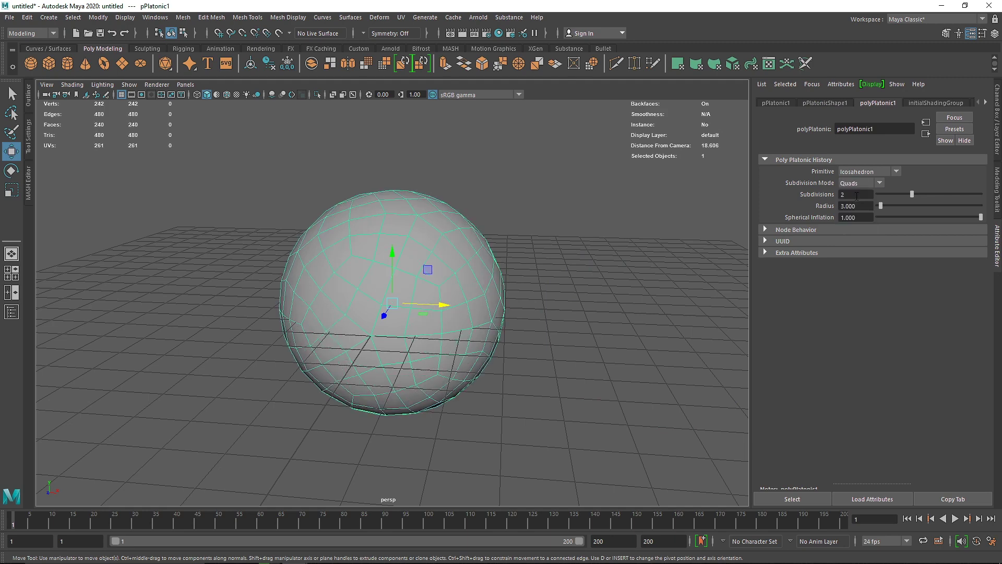
drag(925, 194, 915, 192)
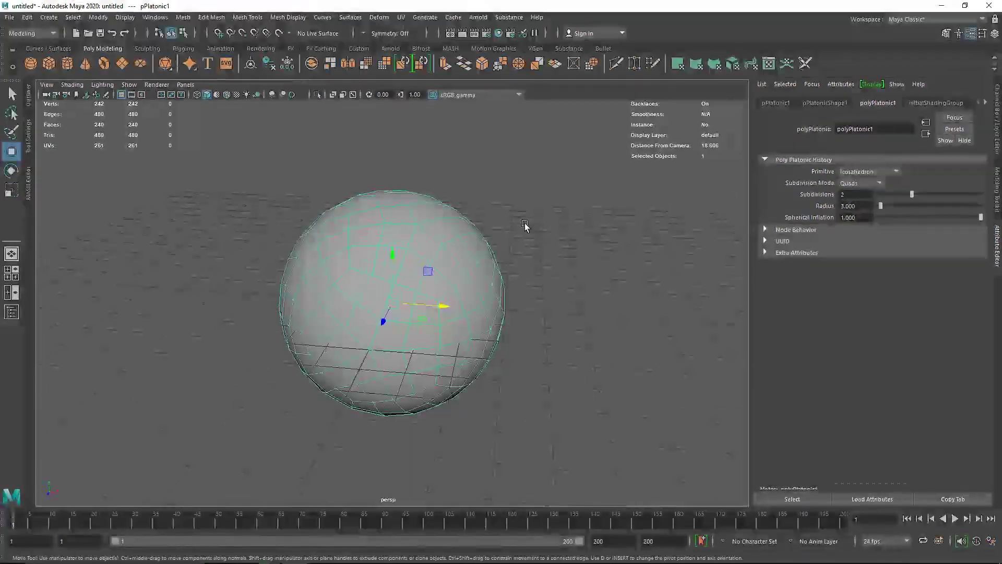
right_click(403, 215)
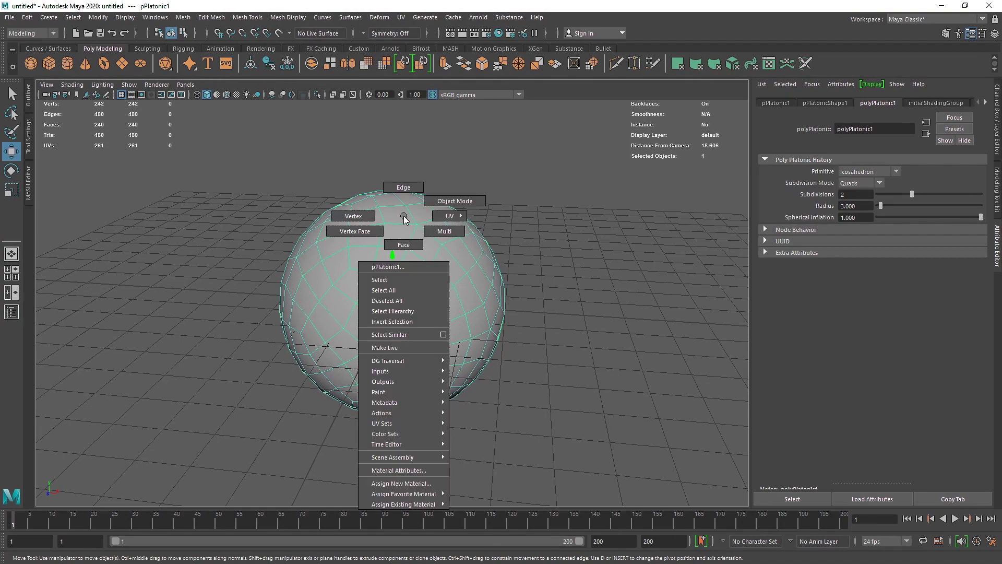
Step: Switch to edge mode and select the first edge loops around the sphere
click(403, 184)
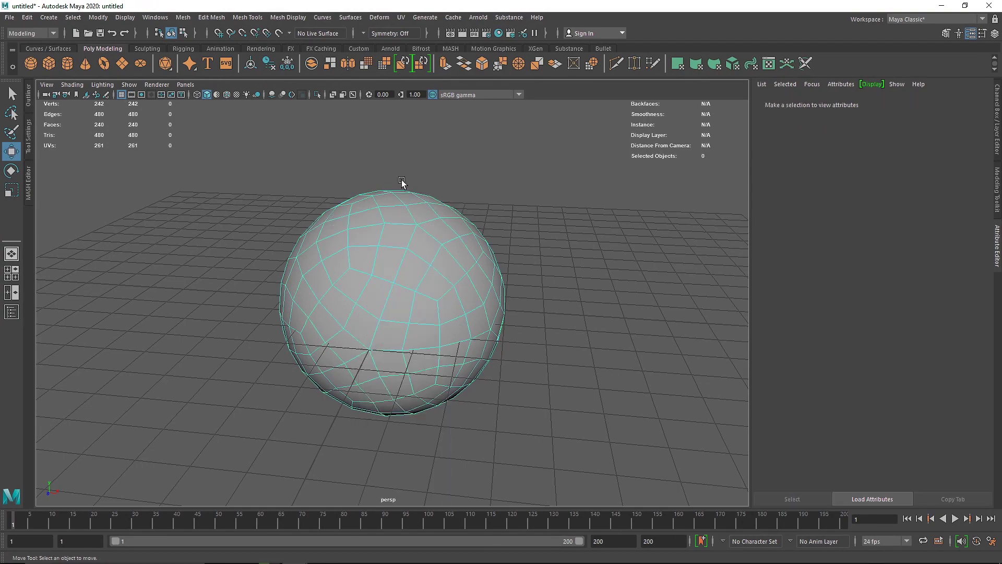
double_click(405, 261)
alt+drag(405, 261, 405, 271)
alt+drag(425, 340, 388, 293)
shift+double_click(452, 316)
shift+double_click(362, 354)
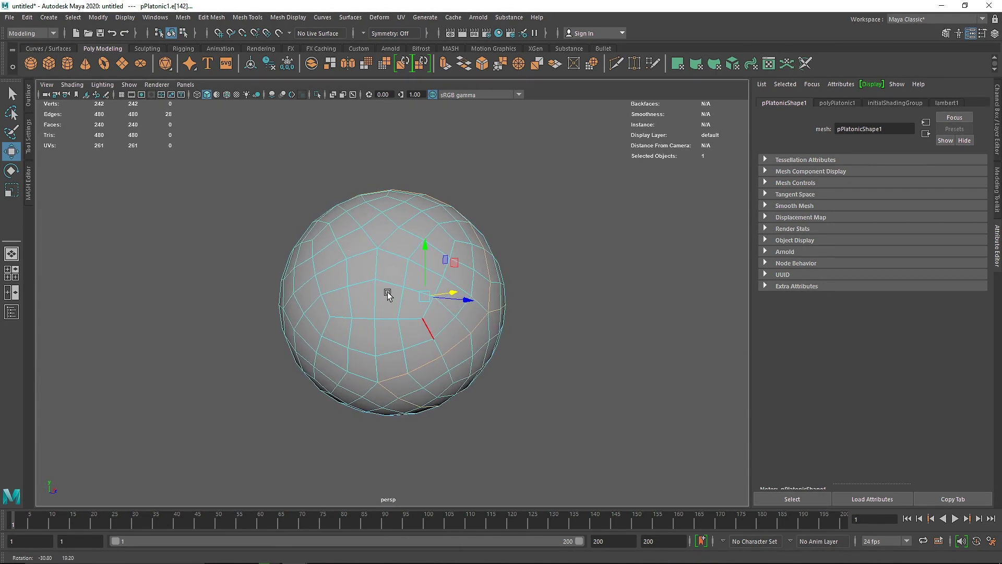
shift+double_click(374, 328)
Step: Add further edge loops to the selection, reaching 68 edges in all
alt+drag(373, 327, 383, 279)
shift+double_click(370, 345)
alt+drag(314, 298, 488, 275)
shift+double_click(384, 334)
key(q)
shift+double_click(419, 247)
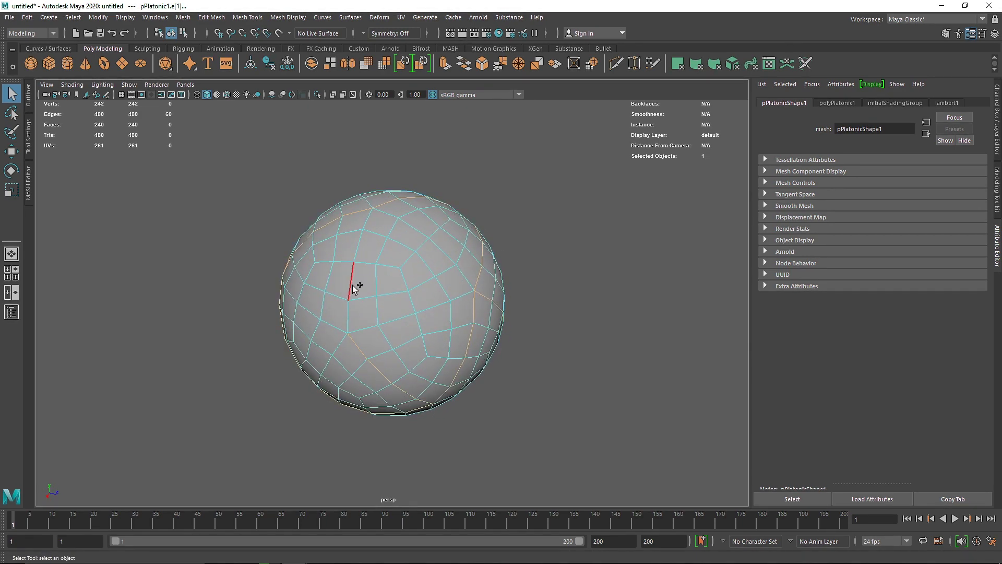
mouse_move(358, 274)
alt+mouse_down()
mouse_move(414, 199)
mouse_move(373, 286)
alt+mouse_up()
shift+double_click(376, 283)
Step: Activate Mesh Tools > Offset Edge Loop on the selected loops
alt+drag(366, 242, 548, 233)
alt+drag(383, 273, 406, 256)
click(204, 17)
mouse_move(239, 18)
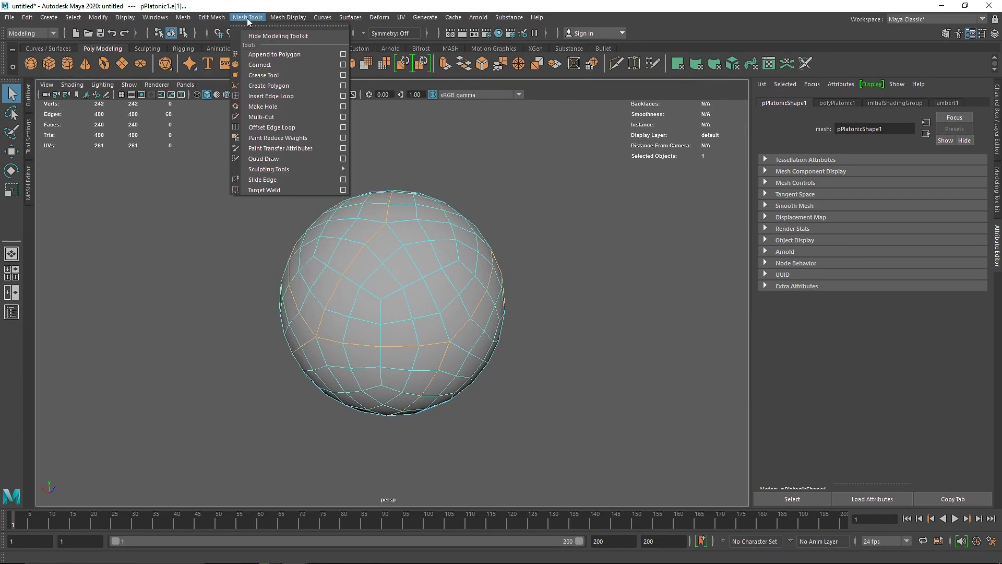
click(291, 128)
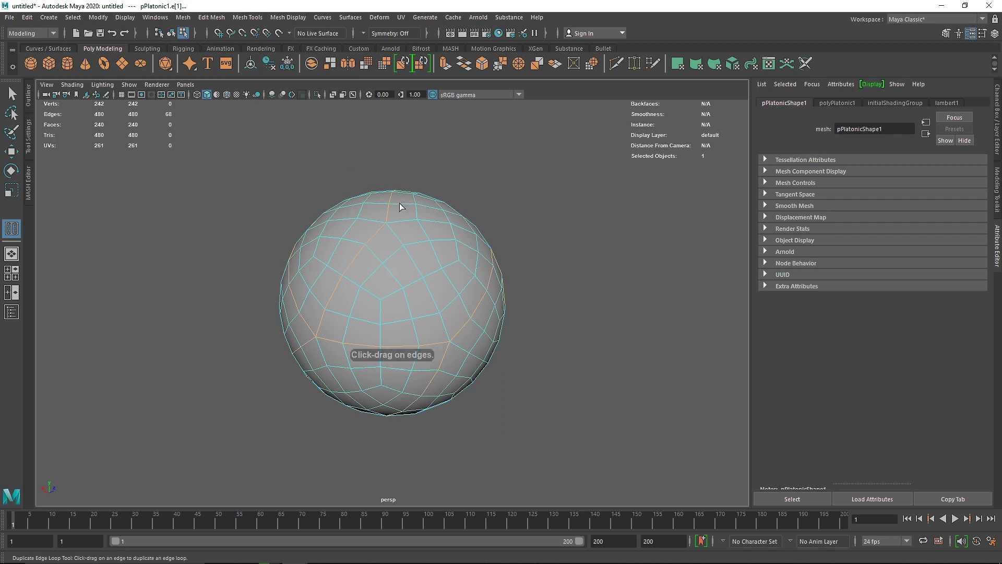
scroll(358, 263, up, 5)
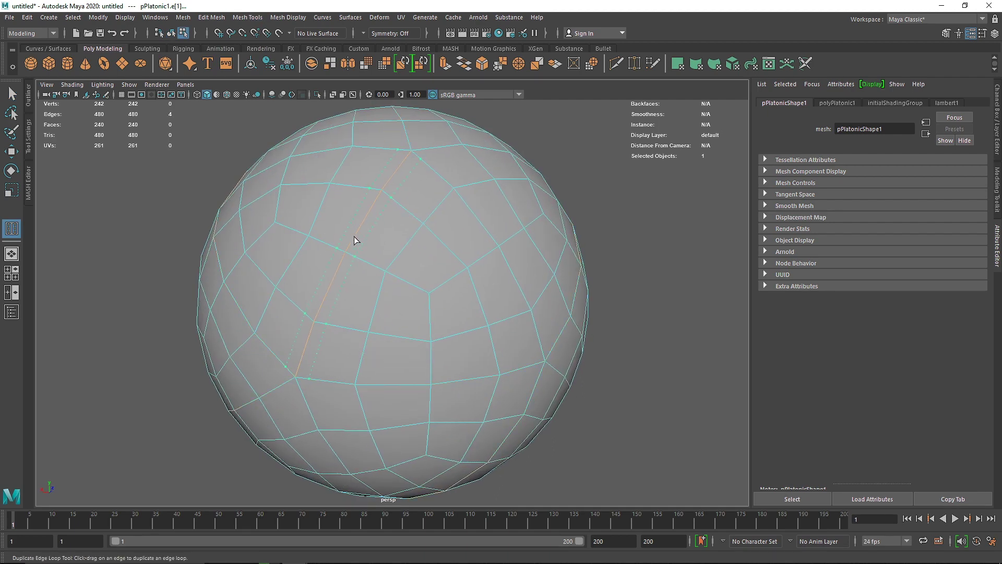
click(342, 237)
key(ctrl+z)
key(q)
click(212, 17)
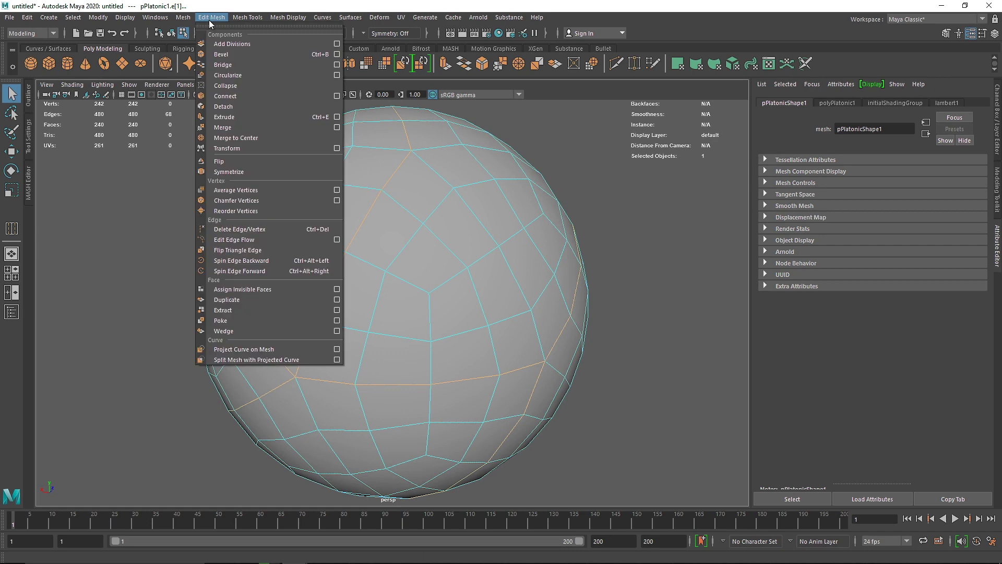
Step: Bevel the selected edge loops with Fraction 0.1 and switch to face mode
click(226, 57)
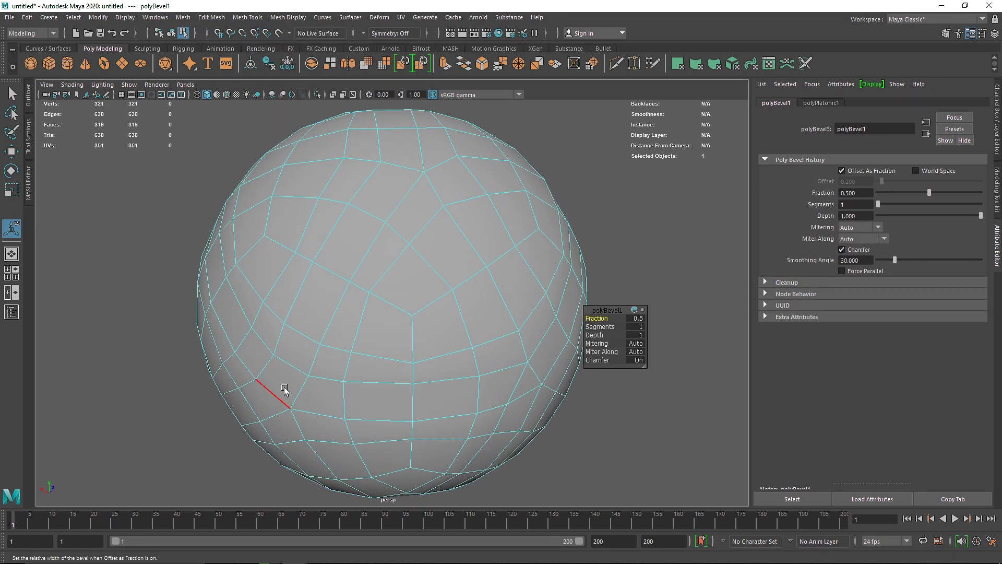
middle_drag(606, 319, 597, 319)
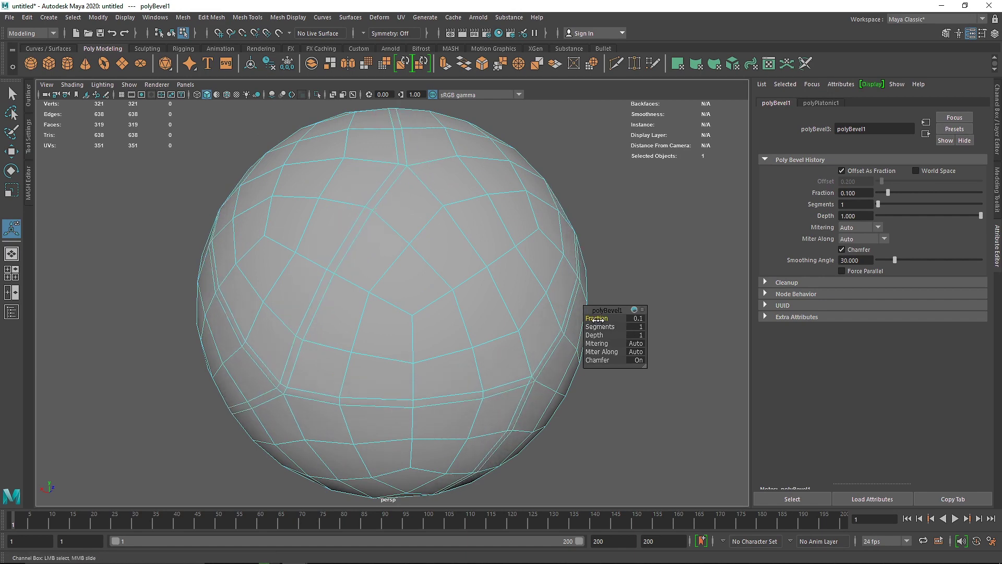
alt+drag(407, 328, 611, 331)
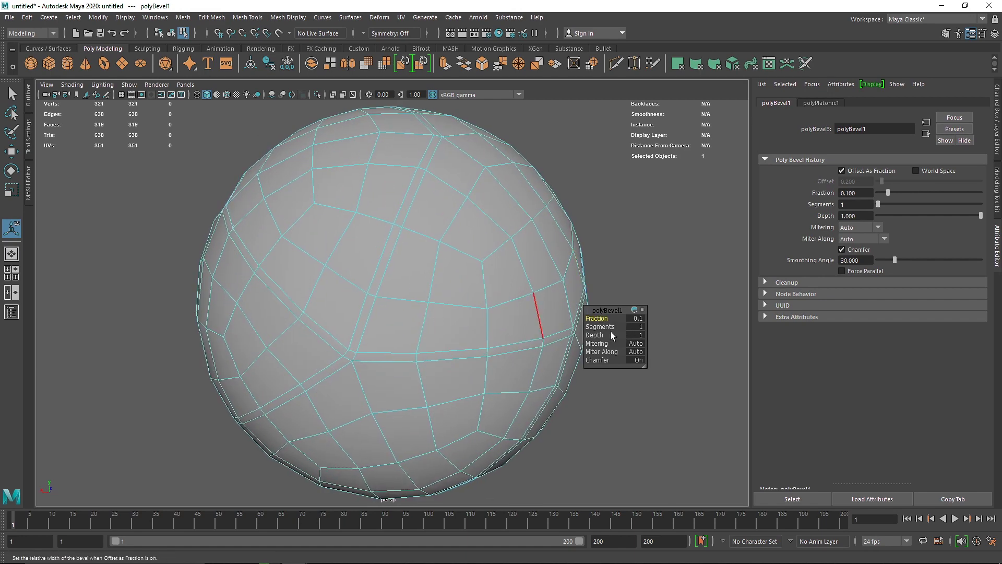
alt+drag(438, 286, 427, 250)
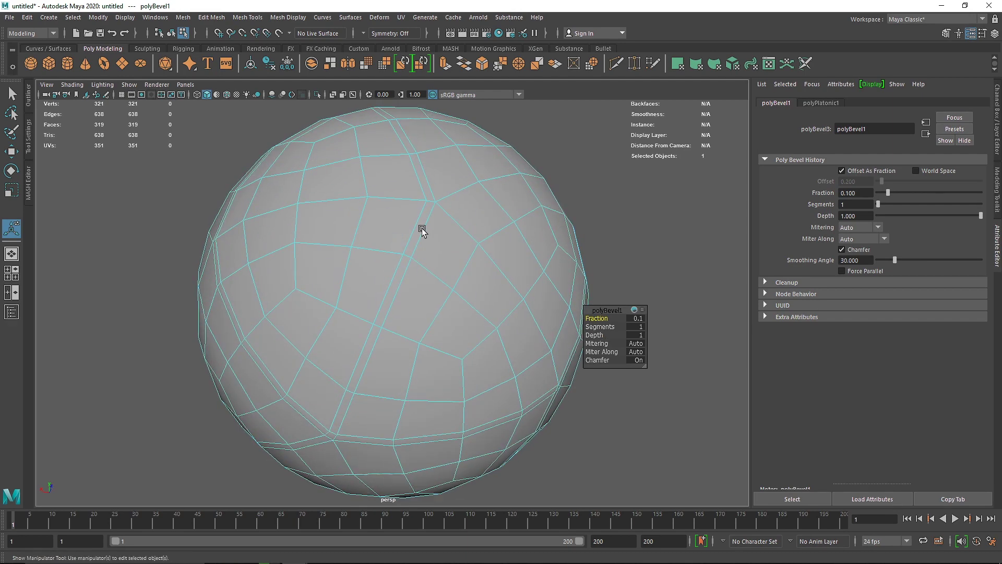
right_drag(428, 193, 429, 218)
click(426, 214)
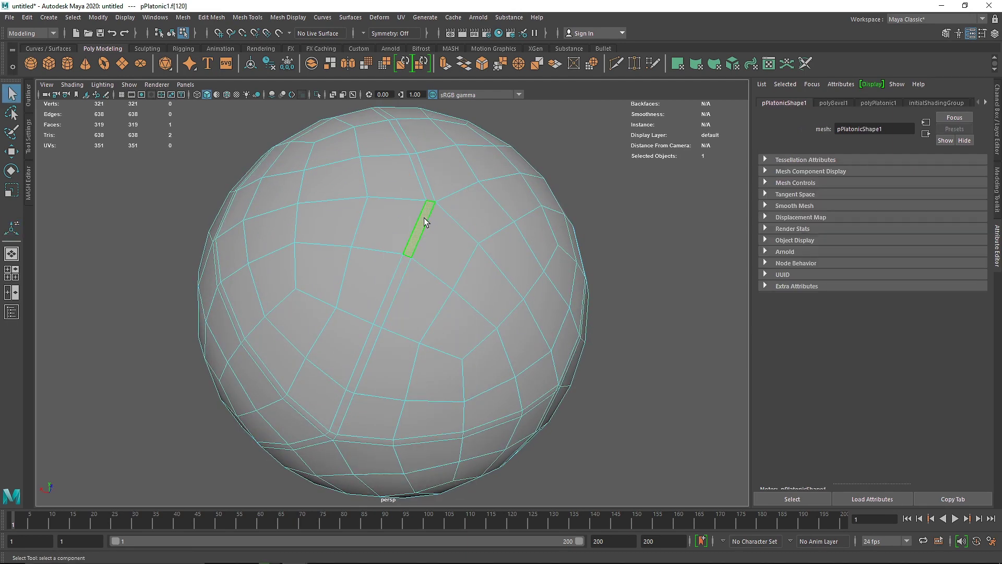
Step: Select the bevelled strip faces, test deleting the inverted rest, then undo
double_click(393, 290)
scroll(388, 290, down, 3)
alt+drag(373, 297, 393, 300)
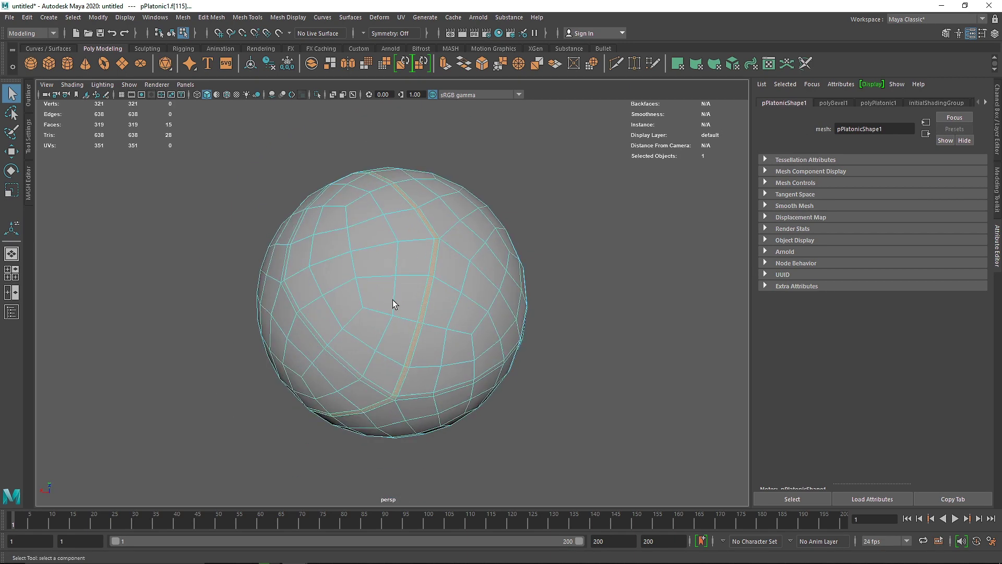
click(75, 18)
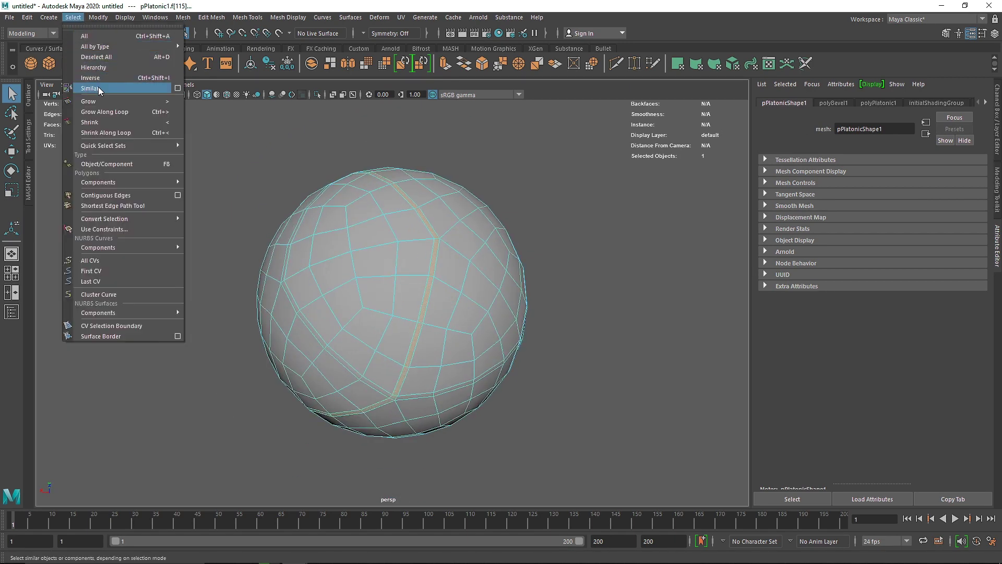
click(86, 85)
alt+drag(387, 235, 346, 232)
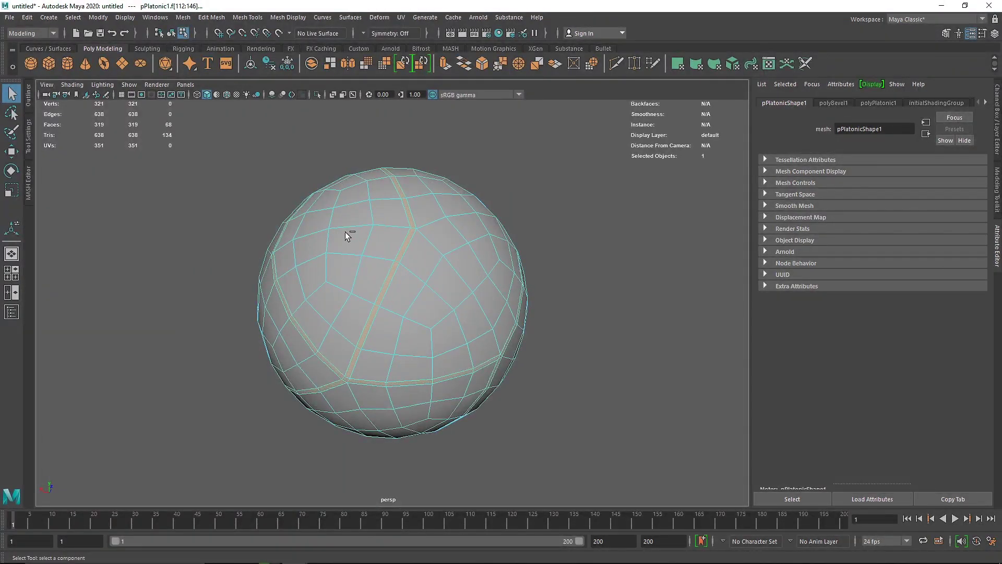
key(ctrl+shift+i)
key(Delete)
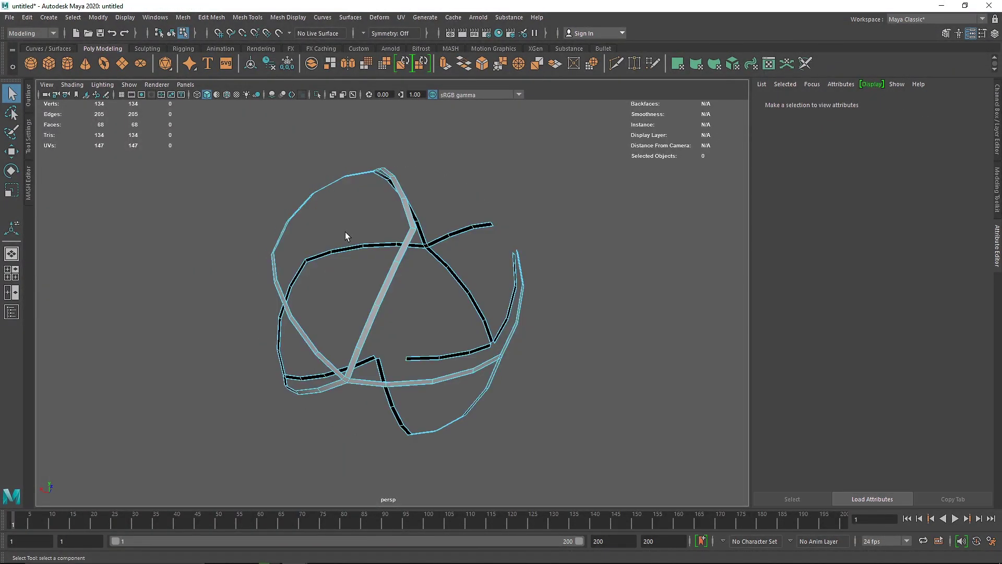
alt+drag(346, 232, 306, 261)
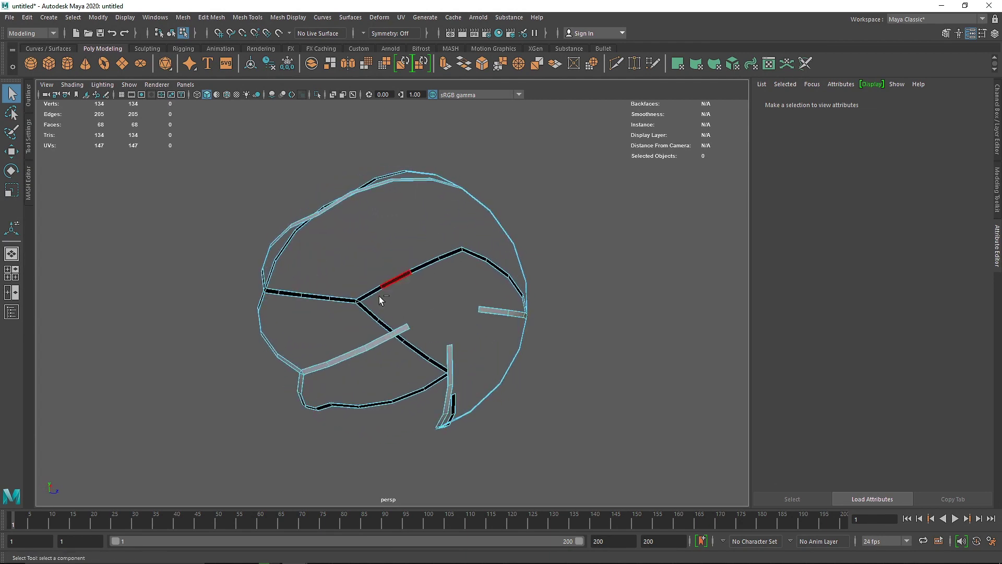
key(ctrl+z)
key(ctrl+z)
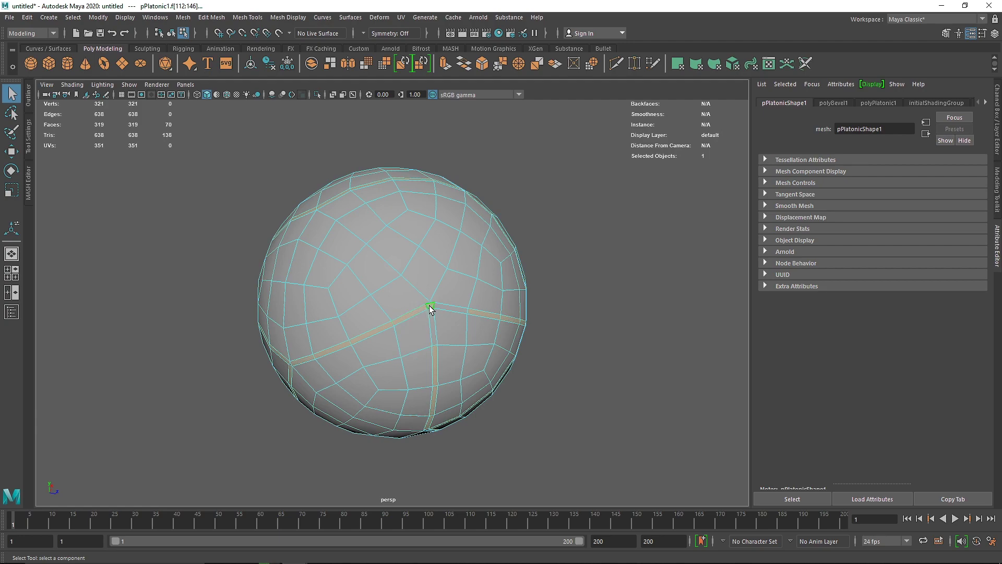
Step: Add more strip faces, test deleting the inverted selection again, then undo it
scroll(459, 327, up, 6)
shift+click(520, 318)
shift+click(519, 316)
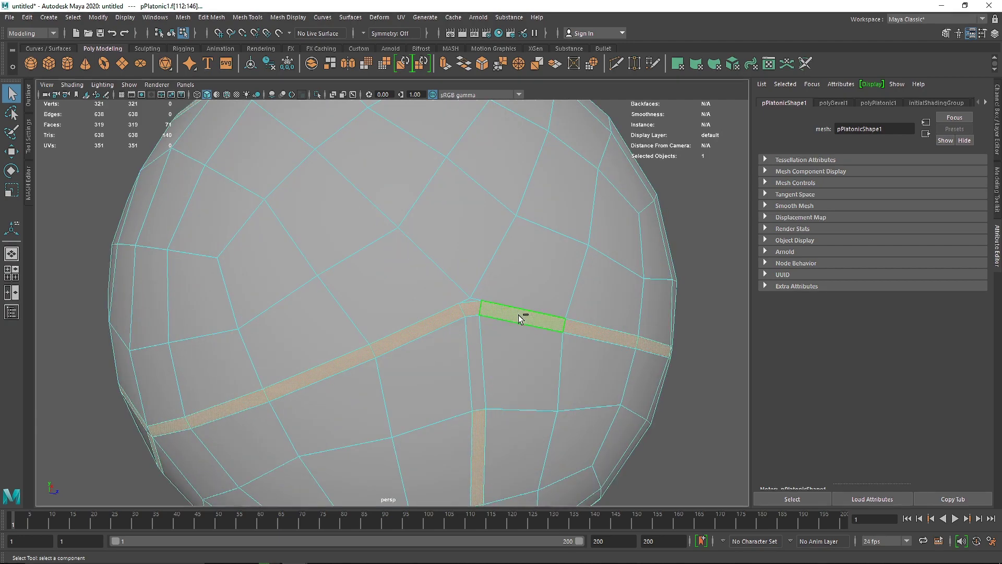
shift+click(477, 353)
scroll(372, 344, down, 5)
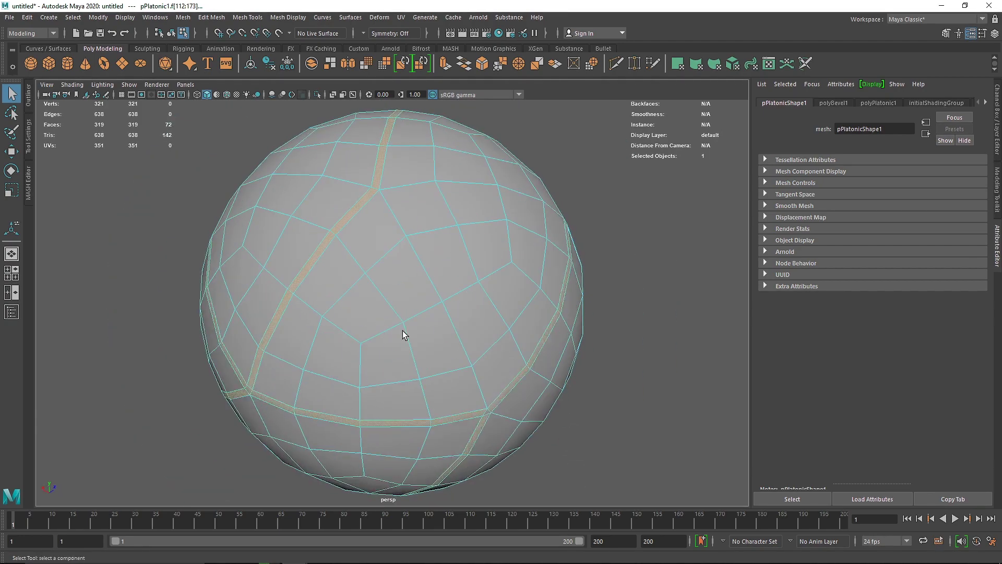
key(ctrl+shift+i)
key(Delete)
alt+drag(404, 334, 349, 370)
key(ctrl+z)
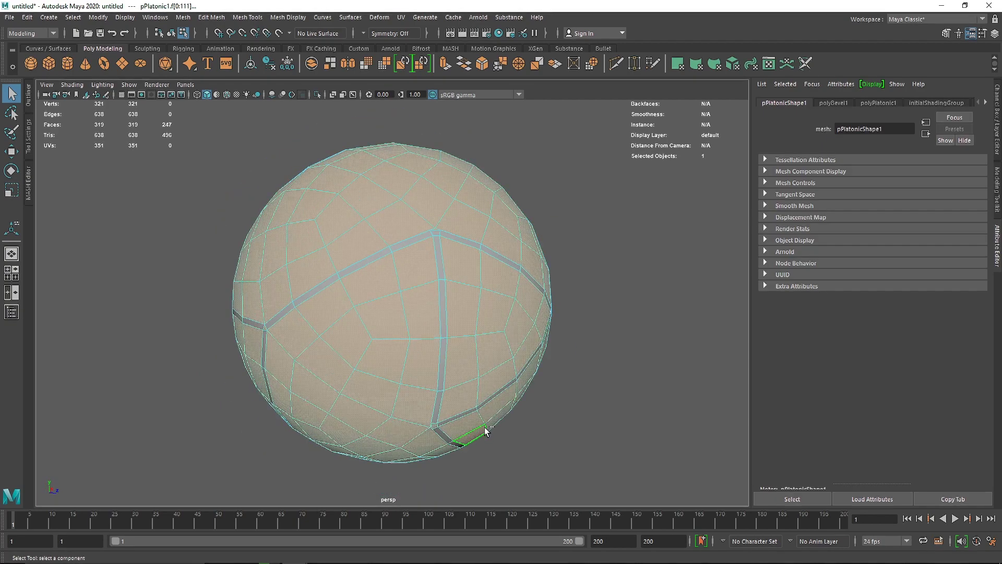
key(ctrl+z)
Step: Add the remaining junction faces, invert the selection and delete all faces outside the strips
shift+click(439, 368)
shift+click(458, 373)
shift+click(271, 308)
alt+drag(271, 307, 396, 277)
key(ctrl+shift+i)
key(Delete)
right_drag(386, 232, 502, 158)
Step: Extrude the strip faces along local Z to thicken them and preview the cage smoothed
click(448, 64)
scroll(157, 332, up, 5)
drag(157, 333, 156, 333)
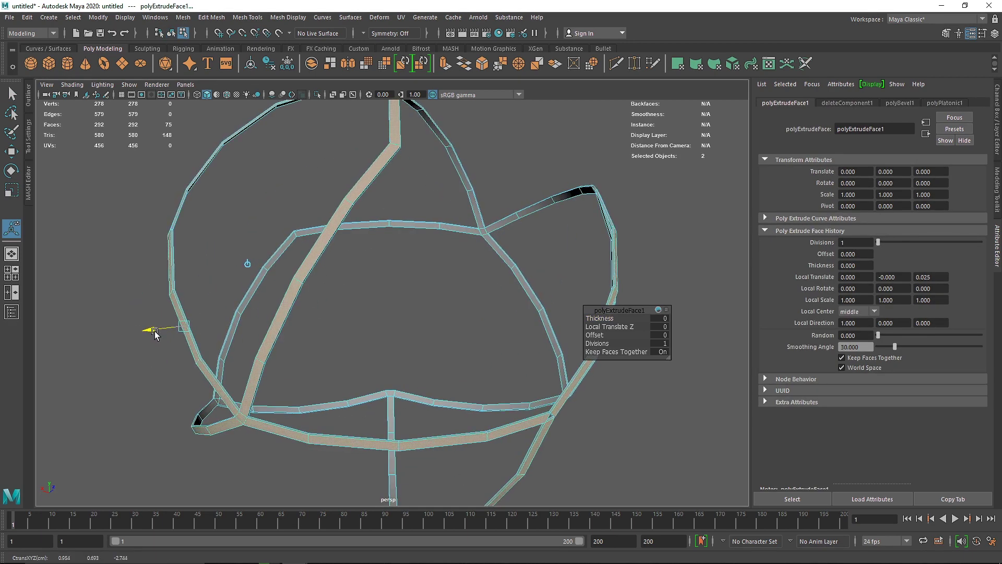
right_drag(313, 280, 422, 286)
key(f)
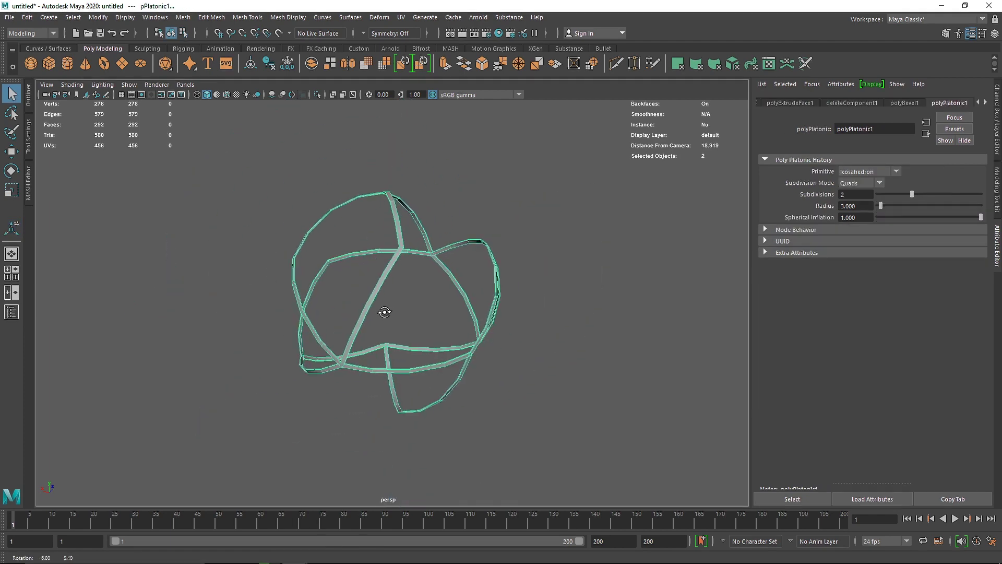
key(3)
click(591, 272)
alt+drag(590, 274, 426, 346)
click(452, 345)
Step: Turn off smooth preview and delete the thin sliver face at a strip junction
key(1)
key(f)
alt+drag(505, 377, 477, 348)
scroll(489, 376, up, 4)
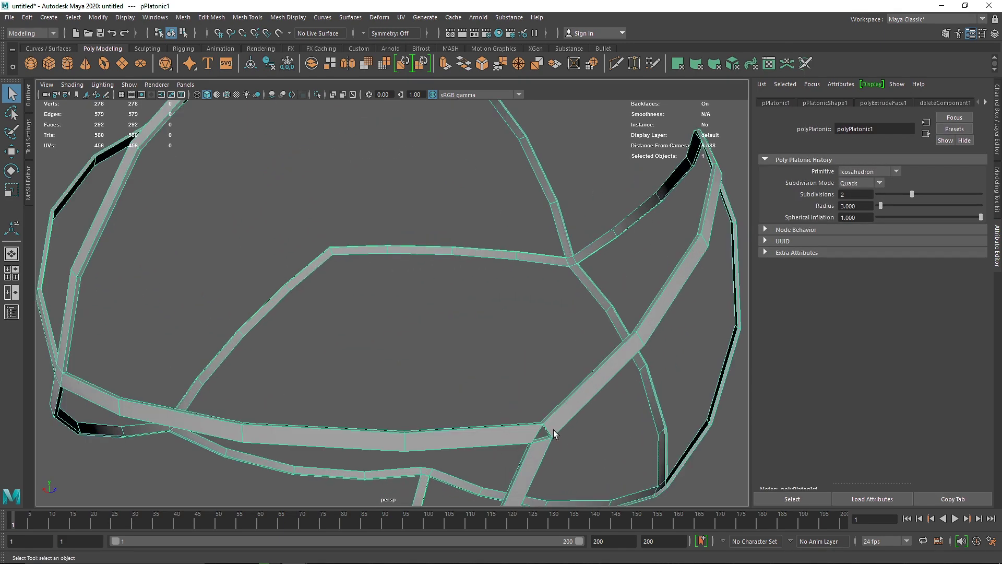
scroll(553, 430, down, 4)
scroll(519, 435, up, 8)
alt+drag(482, 304, 484, 402)
right_drag(476, 271, 432, 279)
alt+drag(432, 280, 403, 342)
click(440, 410)
key(f)
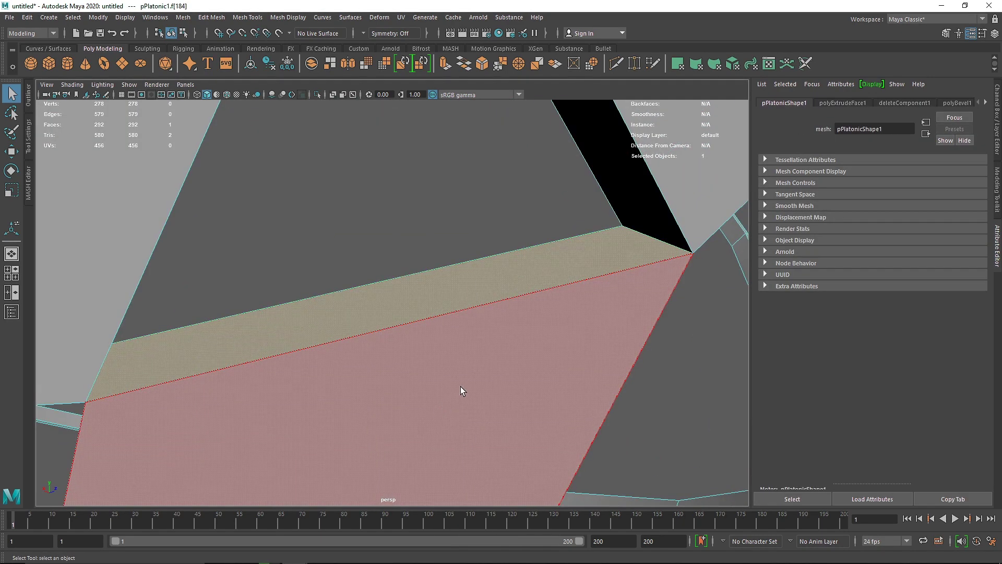
scroll(456, 381, down, 3)
key(Delete)
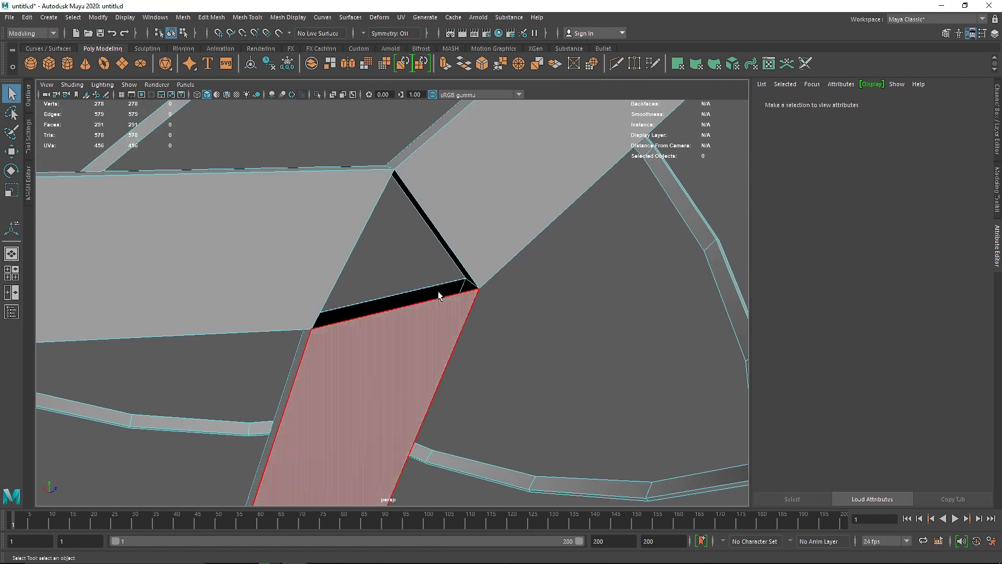
Step: Delete the other two sliver faces around the hole
click(447, 250)
key(Delete)
alt+drag(447, 249, 410, 236)
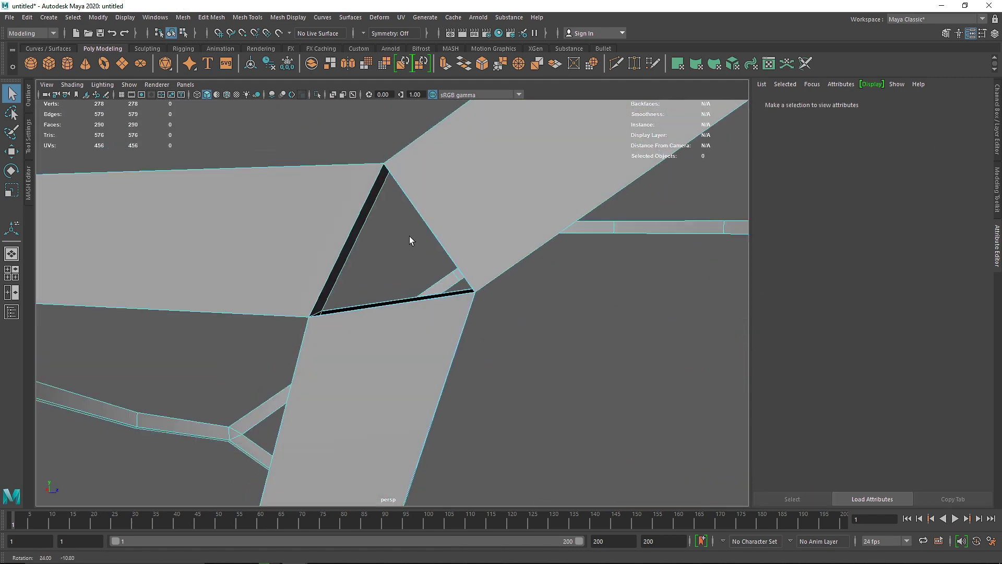
click(361, 220)
key(Delete)
Step: Select the hole's border edges and fill both holes with Mesh > Fill Hole
right_drag(360, 213, 358, 187)
double_click(356, 219)
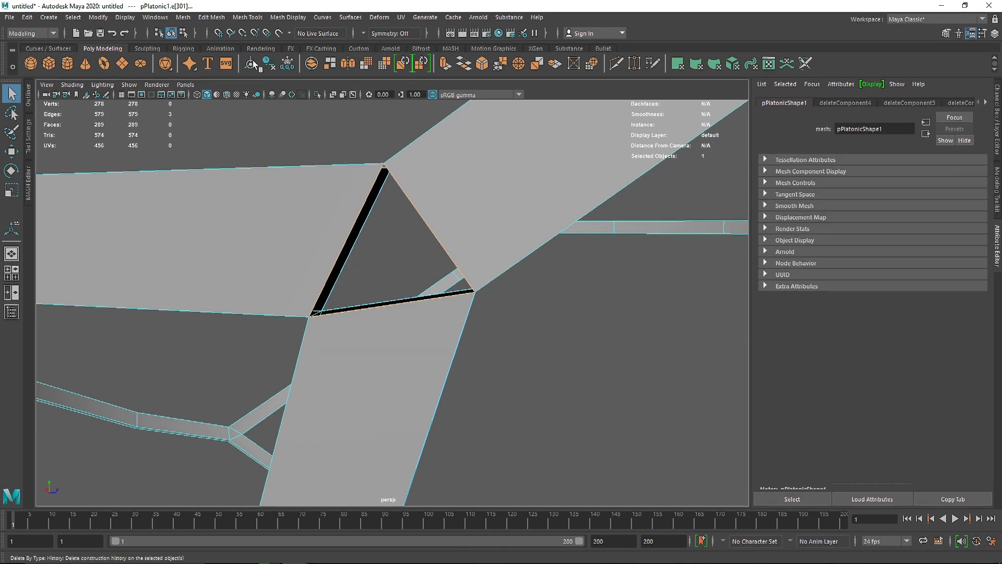
click(188, 19)
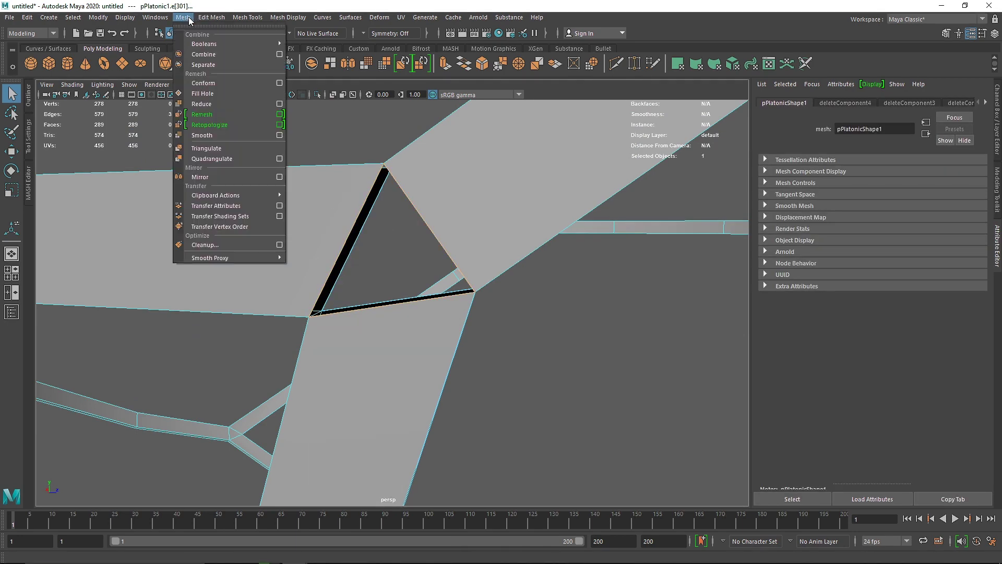
click(203, 93)
mouse_move(362, 217)
alt+mouse_down()
mouse_move(331, 224)
mouse_move(368, 228)
alt+mouse_up()
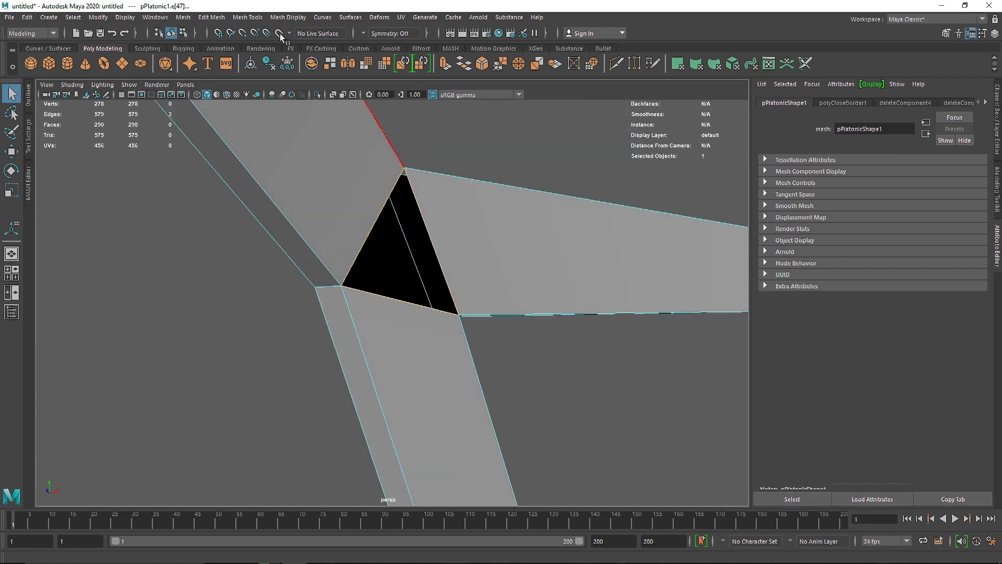
click(187, 18)
click(203, 93)
Step: Select the whole cage and add a radius-1 icosahedron at its centre
alt+drag(217, 152, 425, 197)
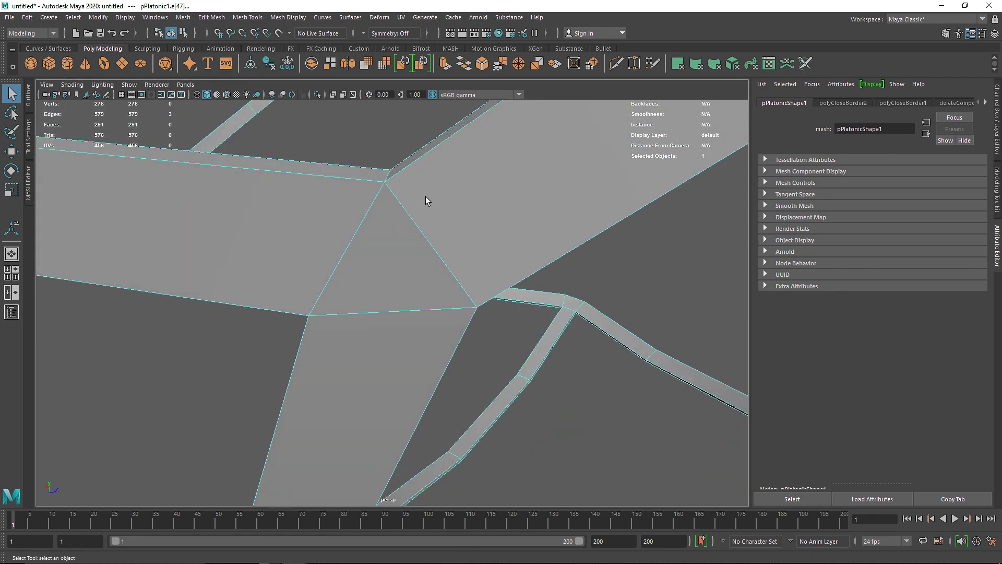
key(F8)
scroll(528, 152, down, 5)
alt+drag(383, 275, 452, 259)
key(1)
click(166, 64)
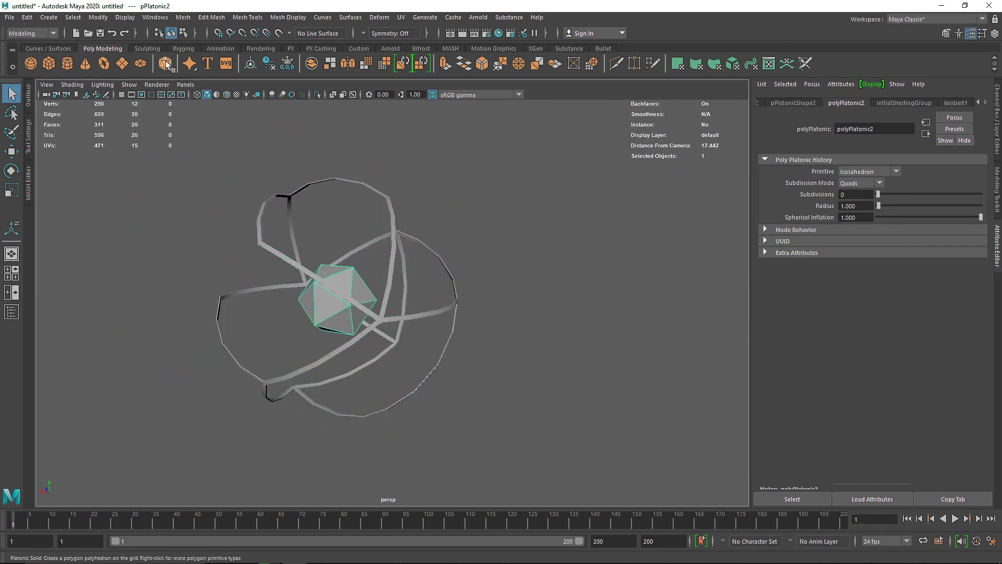
Step: Give the icosahedron 2 subdivisions and a radius of 2.9, trying 2 and 3 along the way
double_click(856, 206)
text(2)
key(Return)
drag(879, 194, 917, 193)
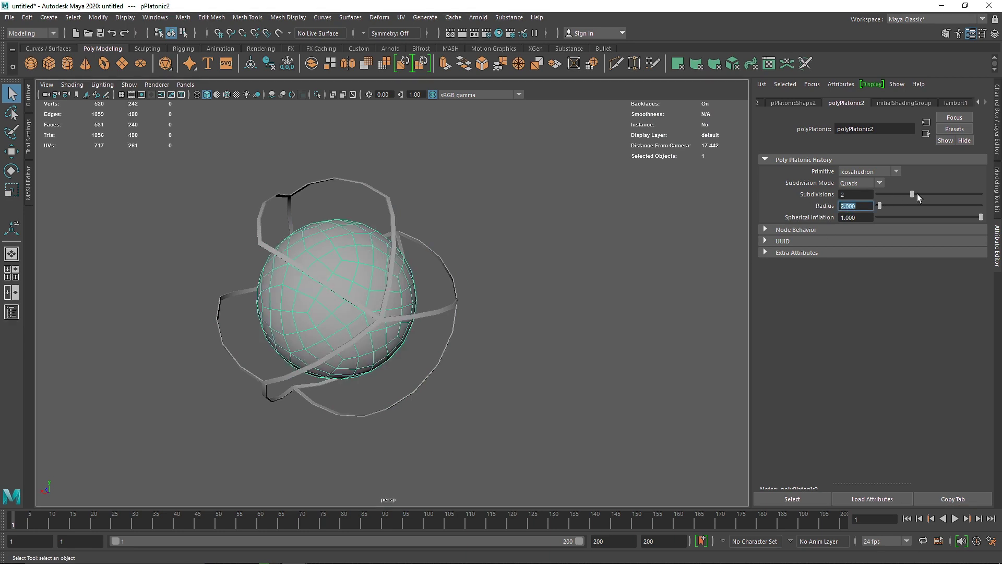
click(859, 207)
text(3)
key(Return)
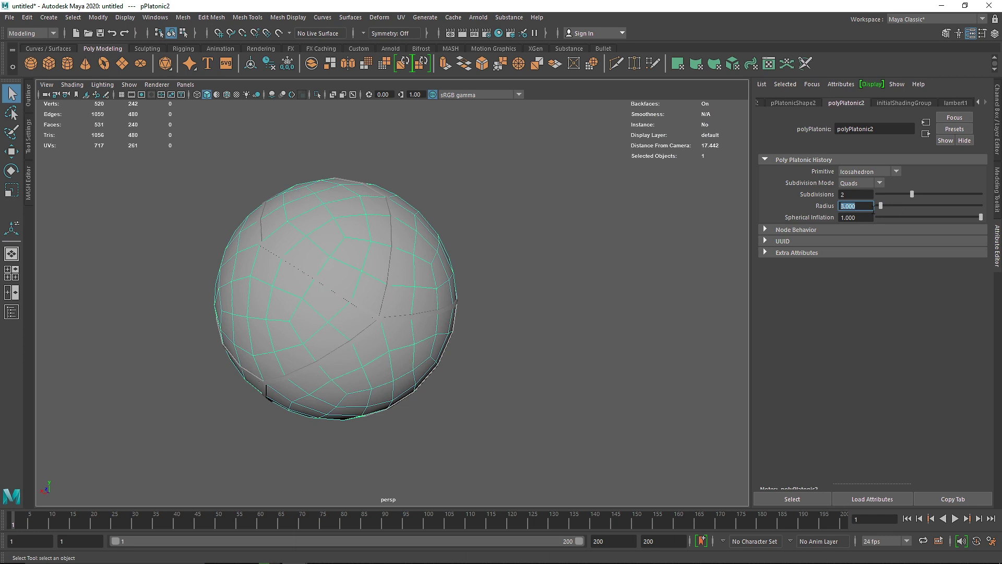
key(Return)
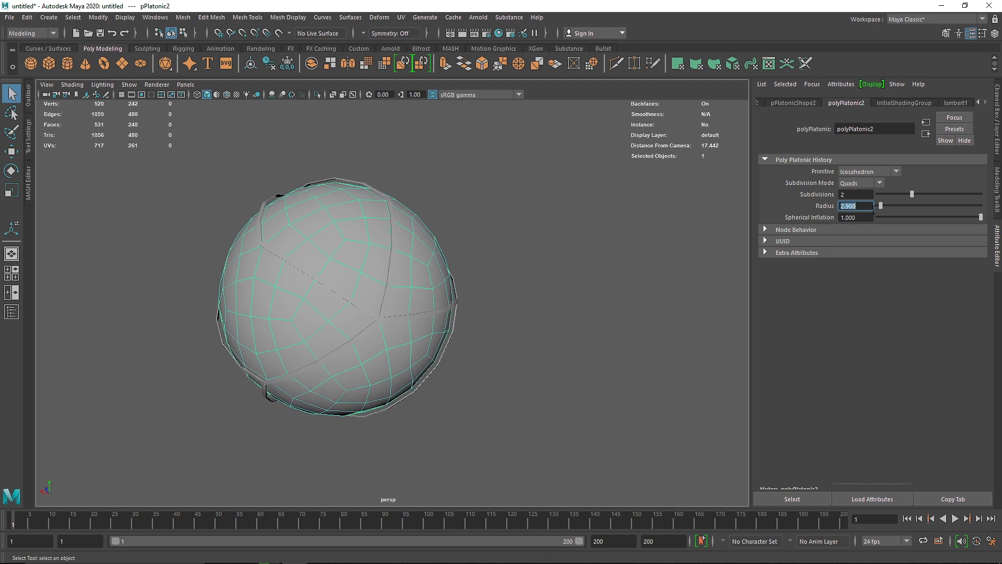
Step: Select the cage and preview the meshes smoothed while orbiting around the sphere
click(574, 277)
click(383, 316)
alt+drag(384, 315, 433, 323)
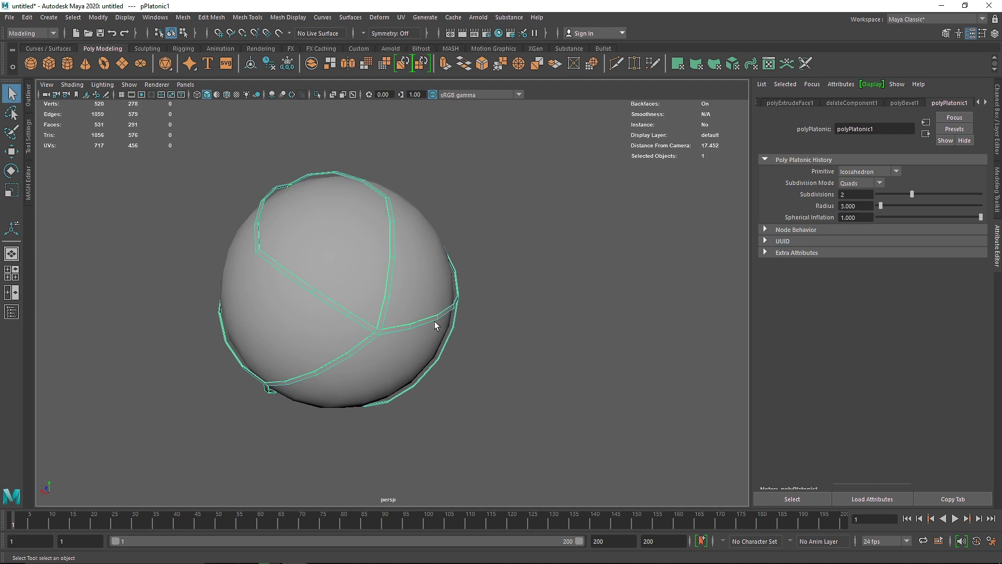
key(g)
alt+drag(475, 329, 426, 328)
click(430, 323)
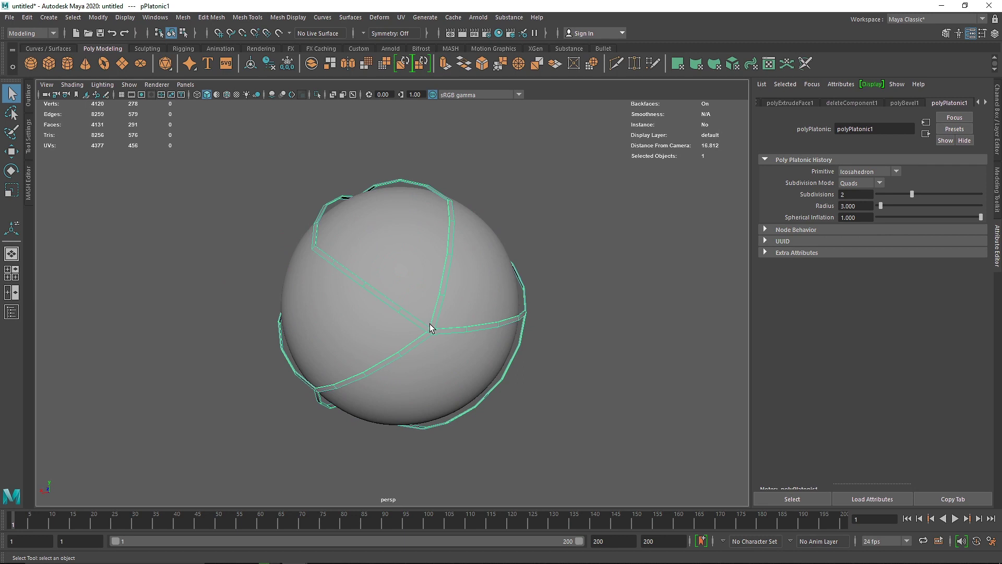
Step: Smooth the cage mesh with 3 divisions
click(182, 18)
click(199, 139)
drag(596, 314, 611, 317)
click(564, 308)
mouse_move(412, 290)
alt+mouse_down()
mouse_move(494, 282)
mouse_move(421, 296)
alt+mouse_up()
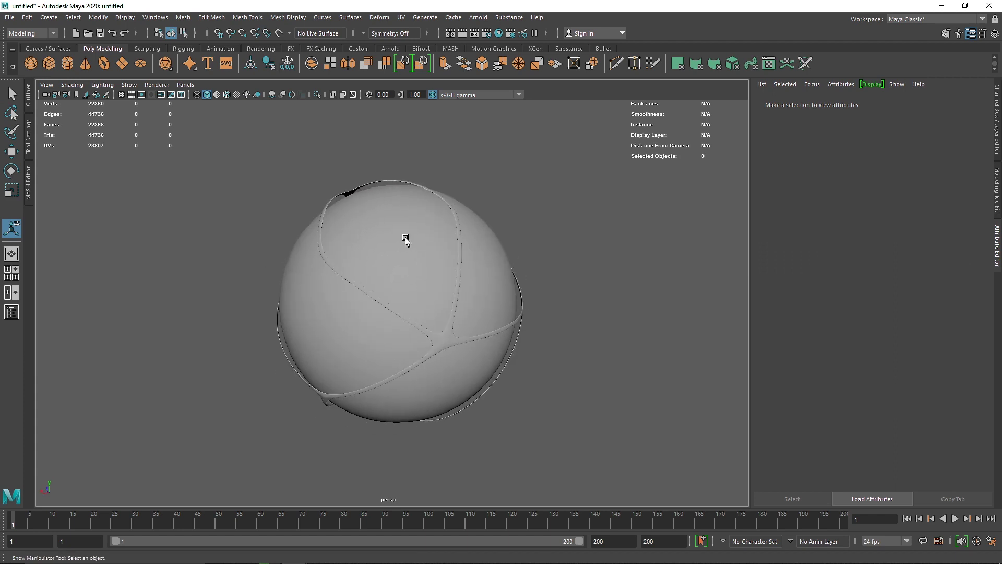
Step: Switch to the FX menu set and rename the sphere 'Cloth' and the cage 'Collider' in the Outliner
click(27, 32)
click(23, 72)
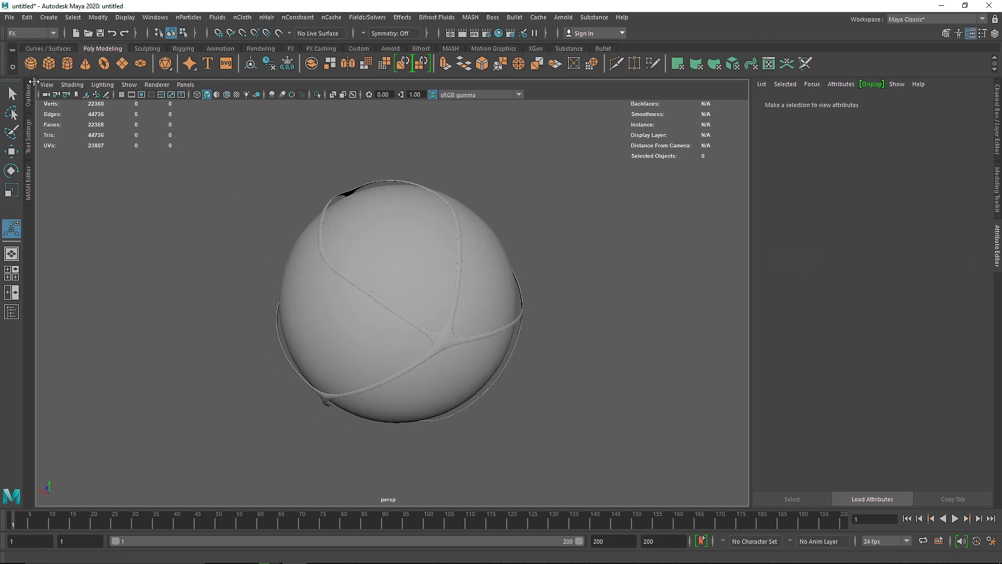
click(28, 95)
click(79, 180)
double_click(79, 180)
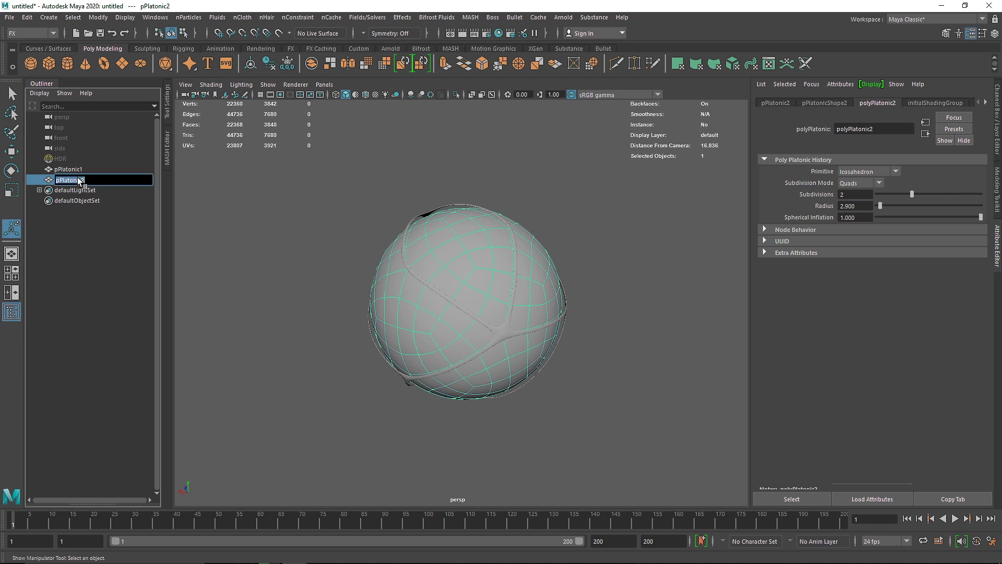
text(Cloth)
key(shift+Tab)
text(Col)
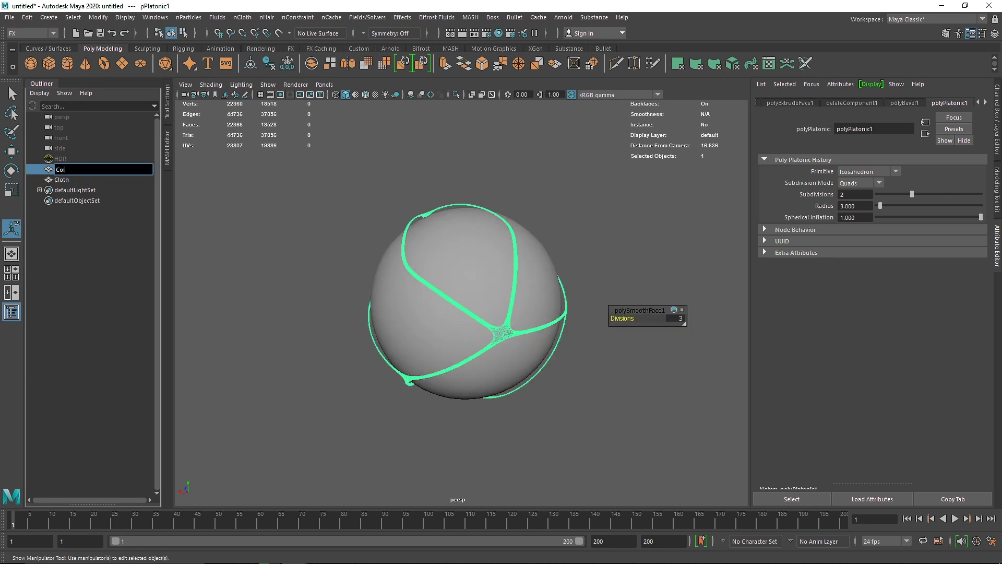
text(lider)
key(Return)
click(12, 312)
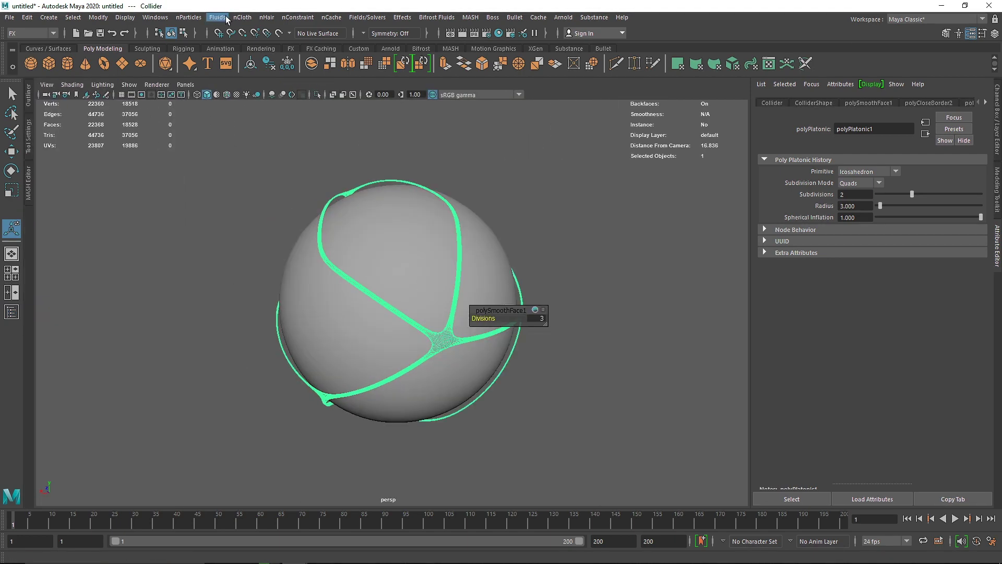
Step: Make Collider a passive collider and turn the Cloth sphere into an nCloth
click(242, 17)
click(268, 44)
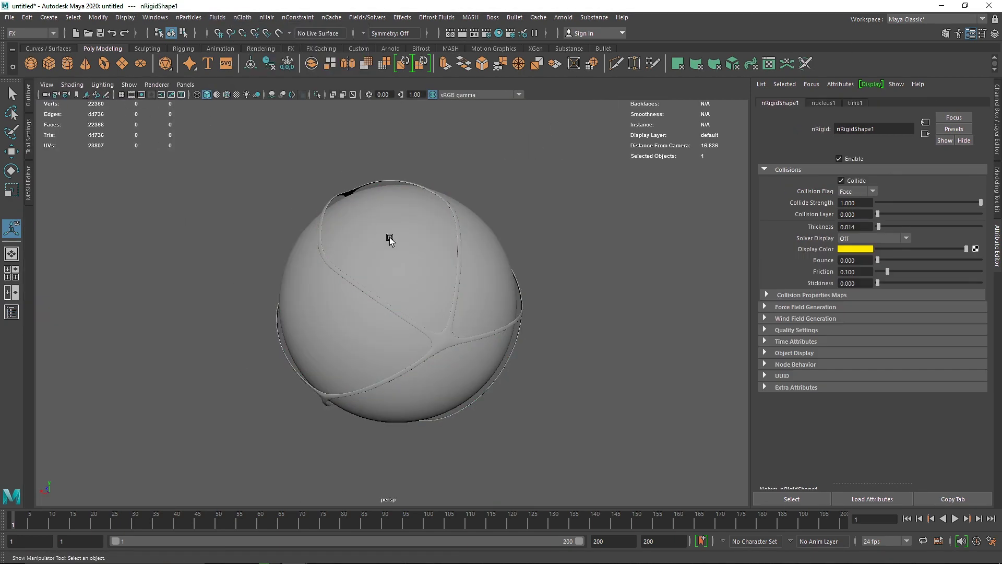
click(391, 234)
click(243, 17)
click(264, 54)
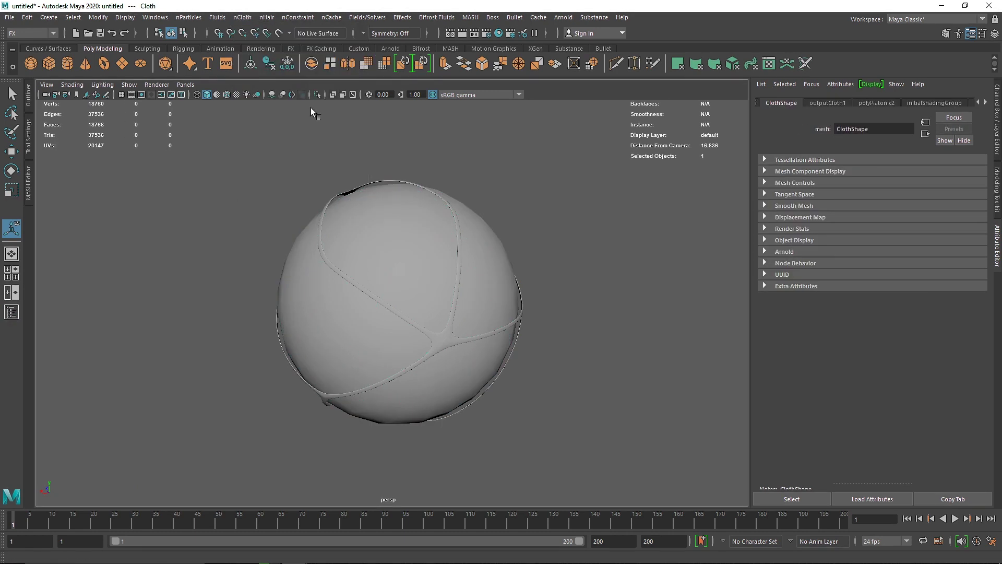
Step: Test-play the simulation, rewind, and show the nucleus1 solver settings for the cloth sphere
click(958, 519)
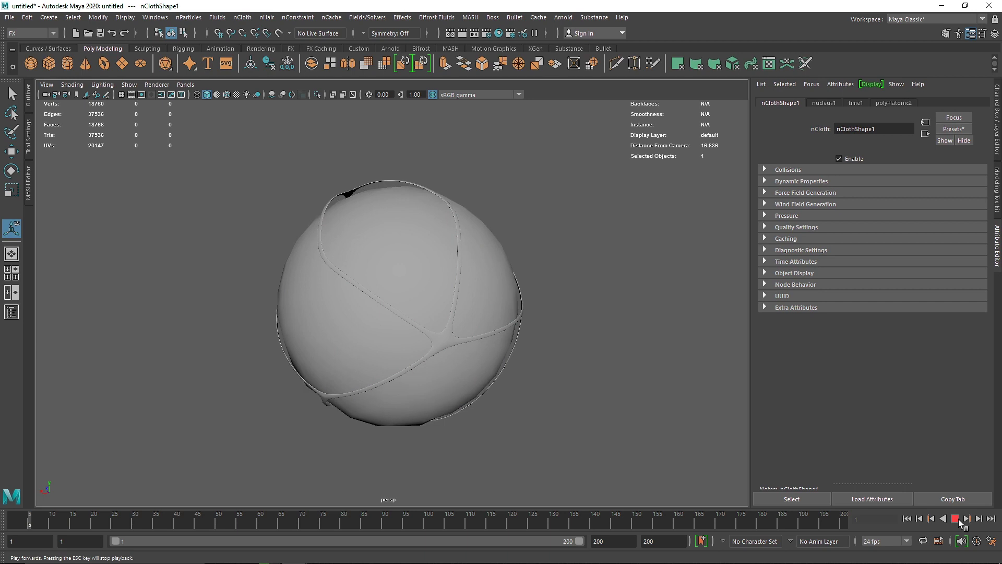
click(907, 518)
click(438, 263)
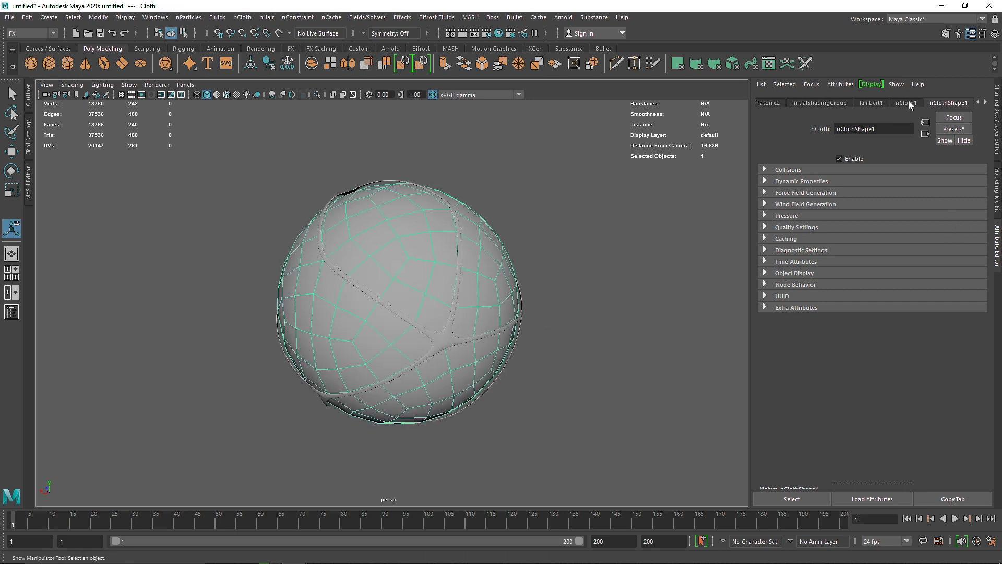
scroll(945, 102, down, 2)
click(930, 102)
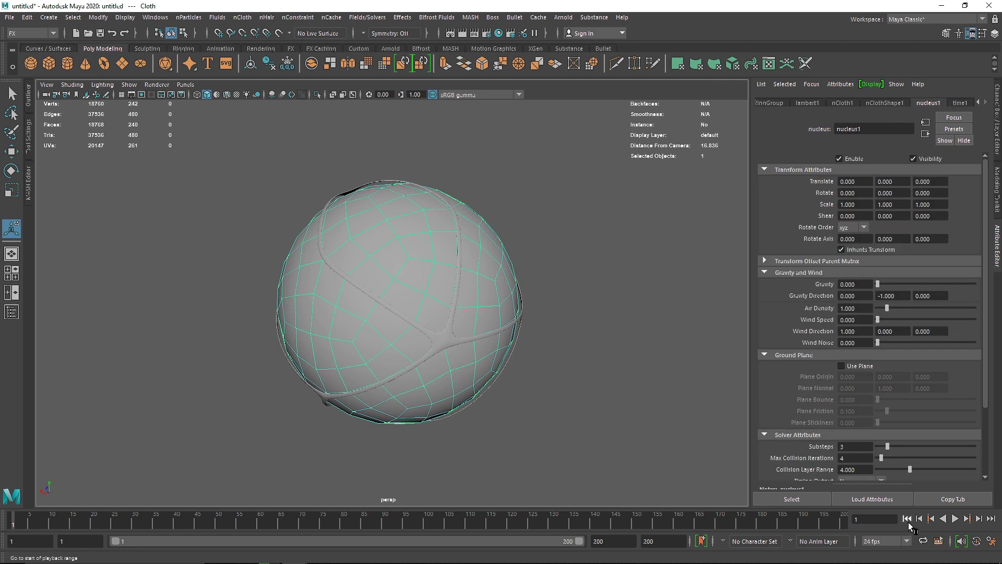
Step: Replay and rewind to frame 1, centre the sphere, and show the nClothShape1 settings
click(956, 518)
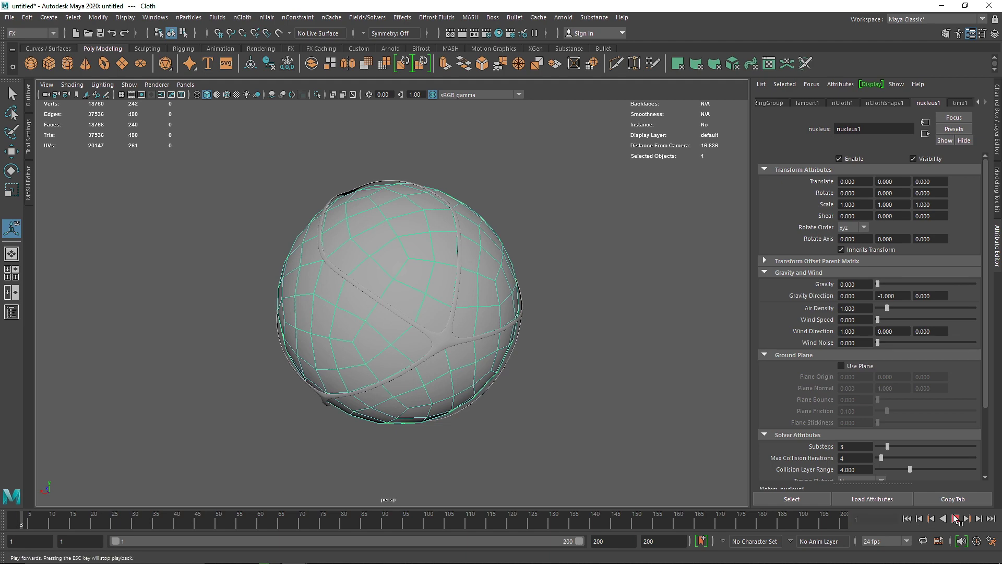
click(956, 518)
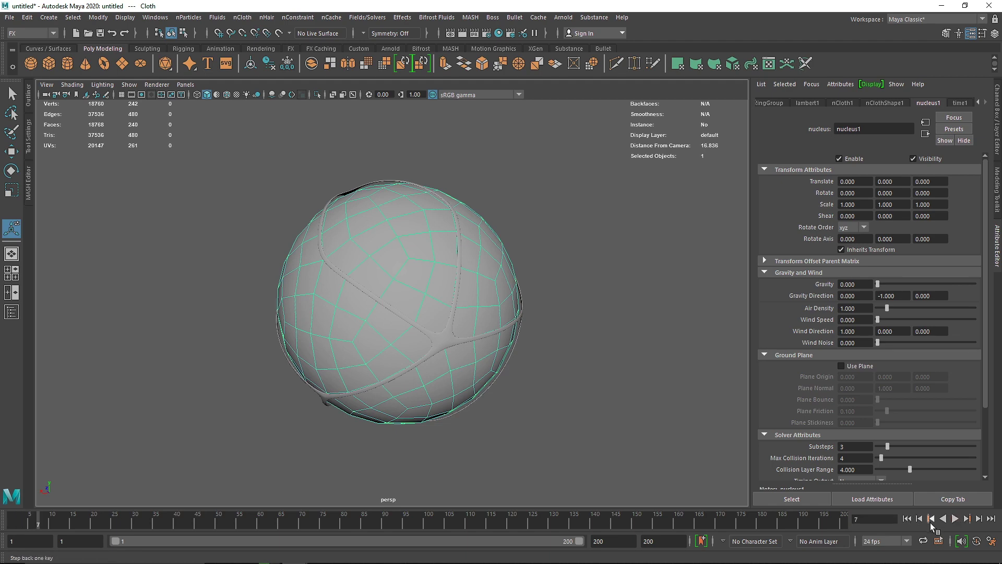
click(907, 518)
alt+middle_drag(583, 339, 635, 308)
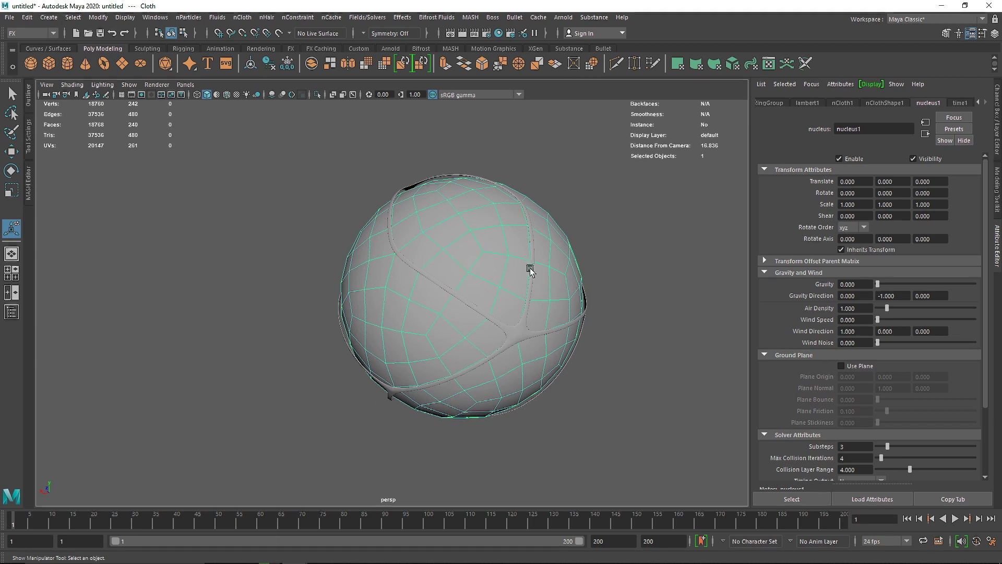
click(881, 102)
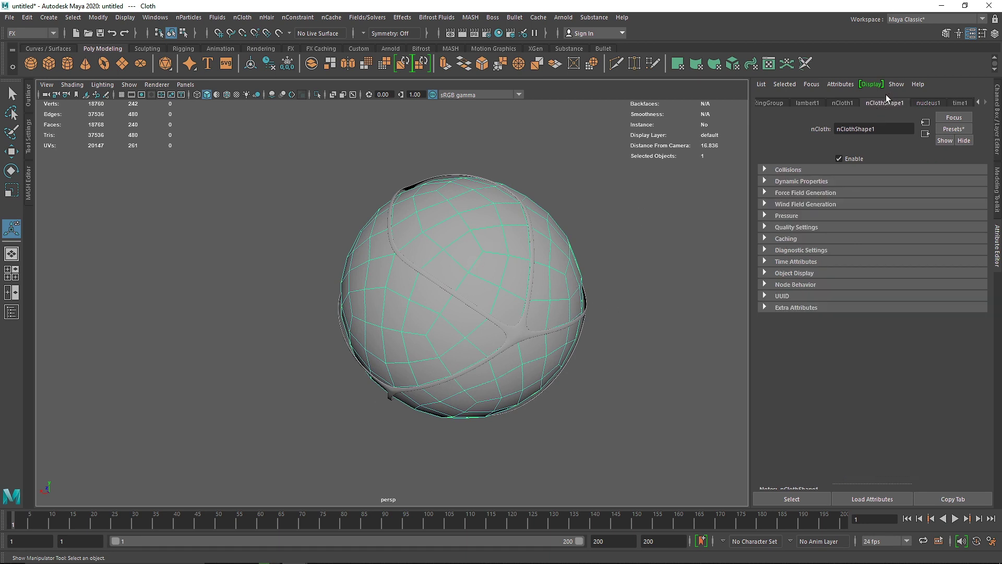
Step: Expand nClothShape1's Dynamic Properties and Pressure sections without applying a preset
click(947, 130)
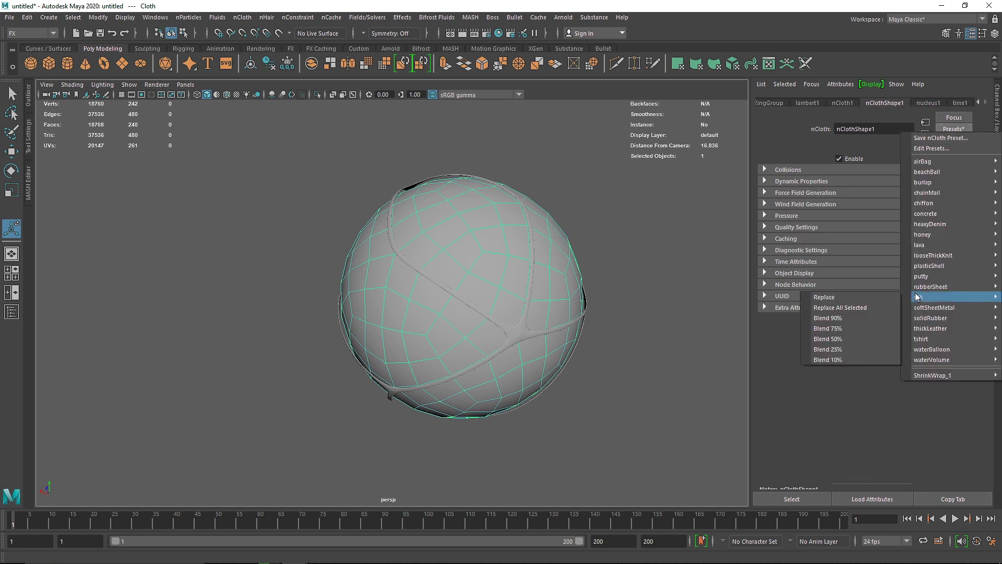
click(822, 351)
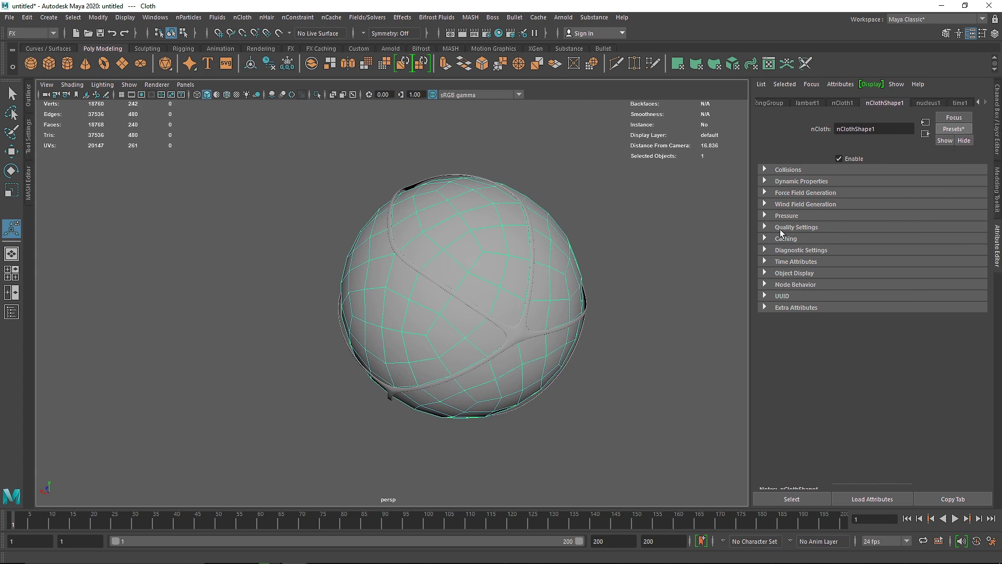
click(781, 182)
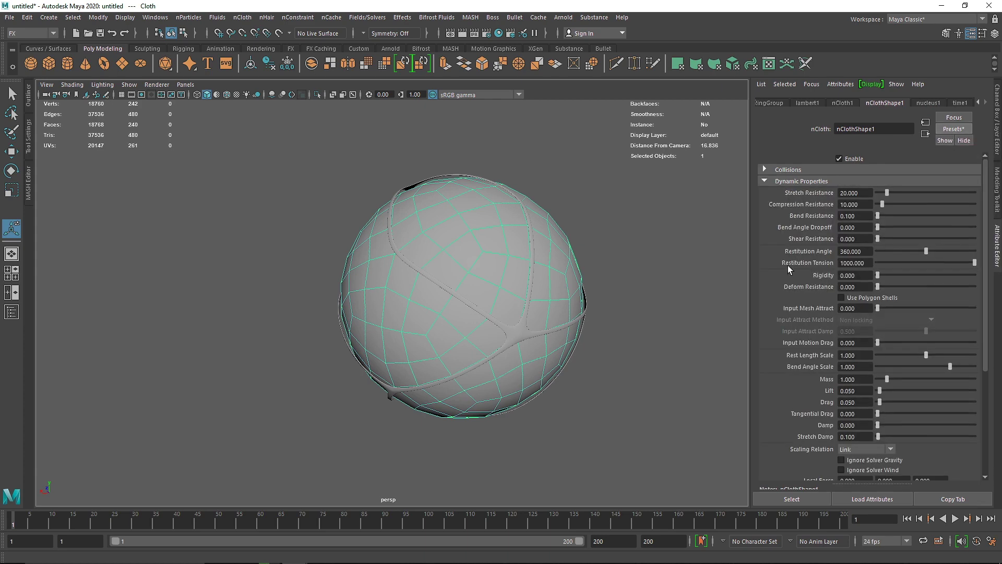
scroll(788, 265, down, 5)
click(787, 381)
scroll(824, 355, down, 3)
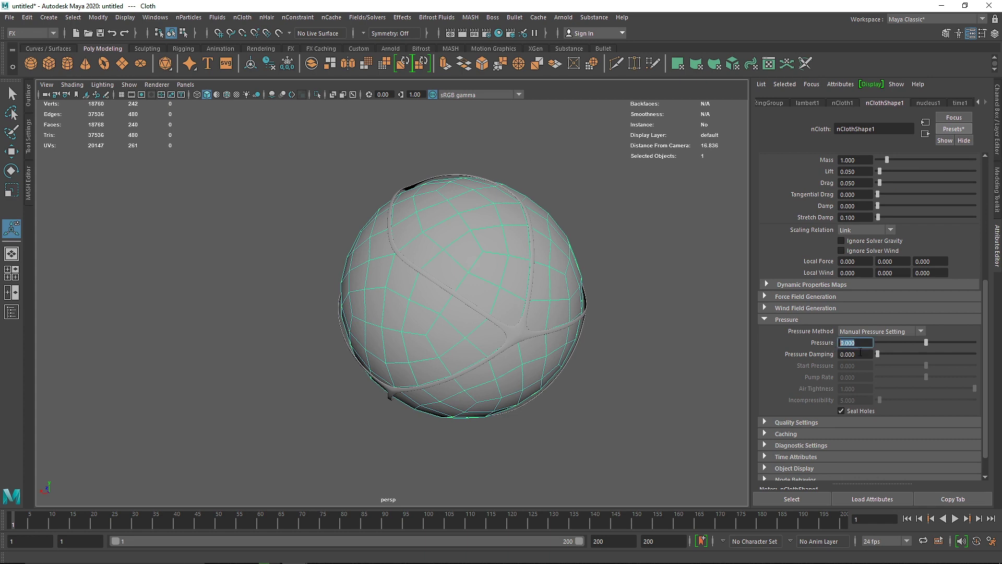
Step: Preview the inflation over a few frames and commit the new Pressure value
click(955, 519)
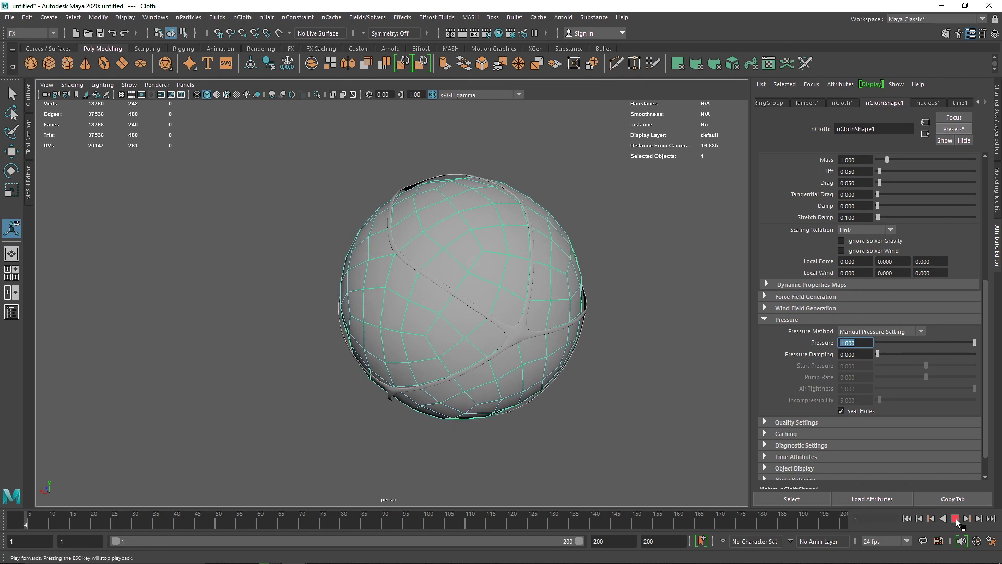
click(955, 519)
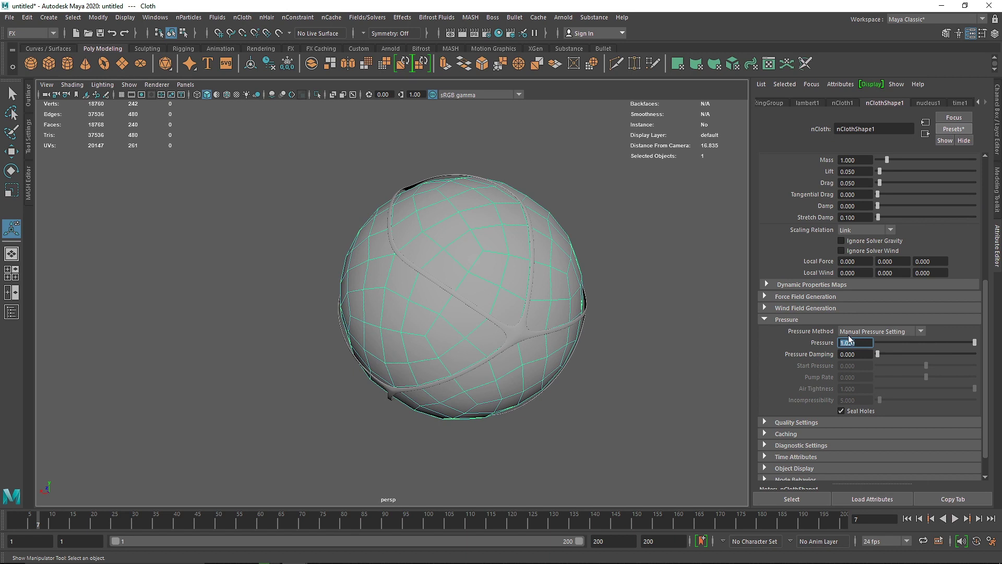
key(Return)
Step: Replay at the new pressure, stopping at frame 9, then raise Pressure to 5
click(955, 519)
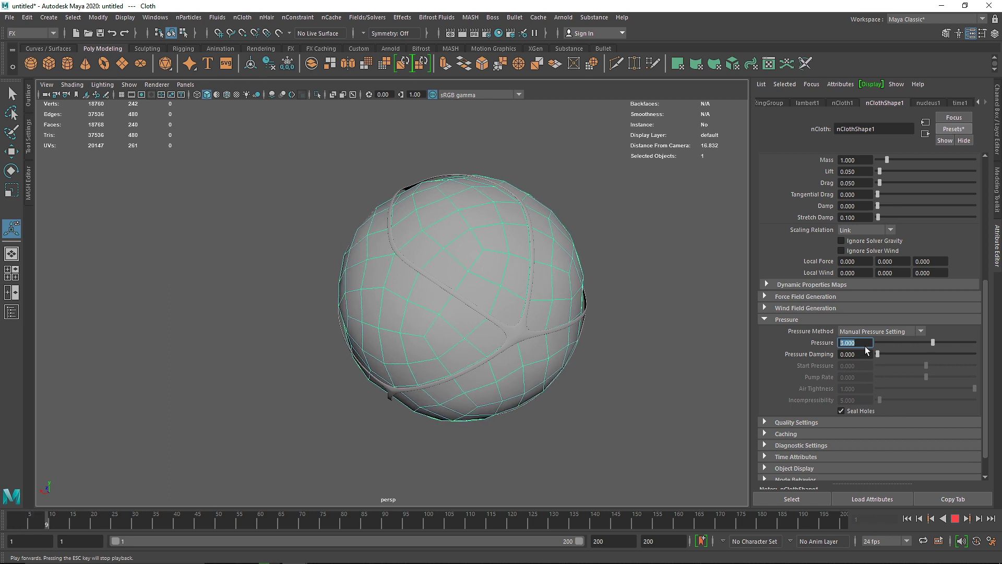
click(954, 518)
text(4)
key(BackSpace)
text(5)
key(Return)
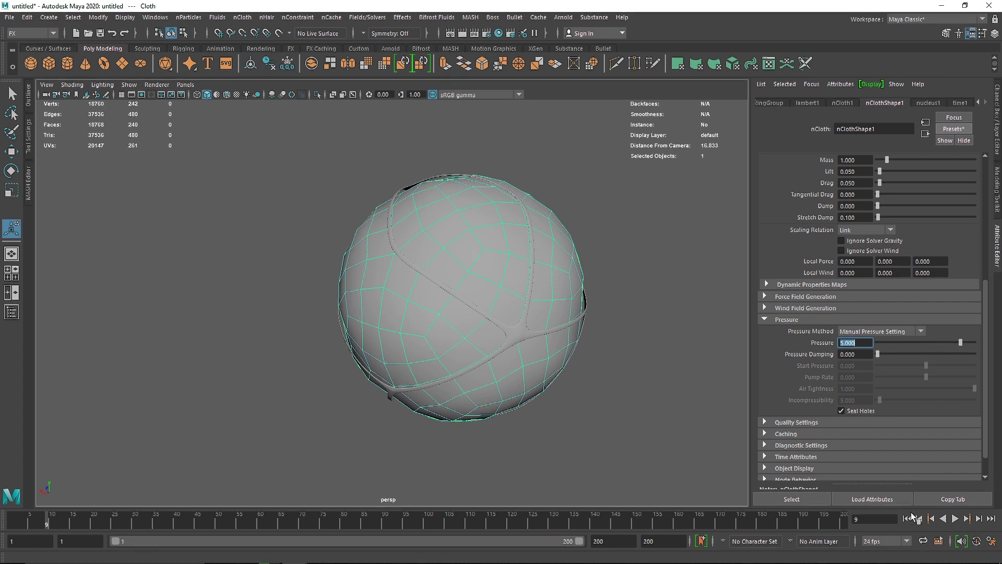
Step: Raise Pressure to 10 and replay from the start, stopping at frame 6
click(906, 518)
click(955, 518)
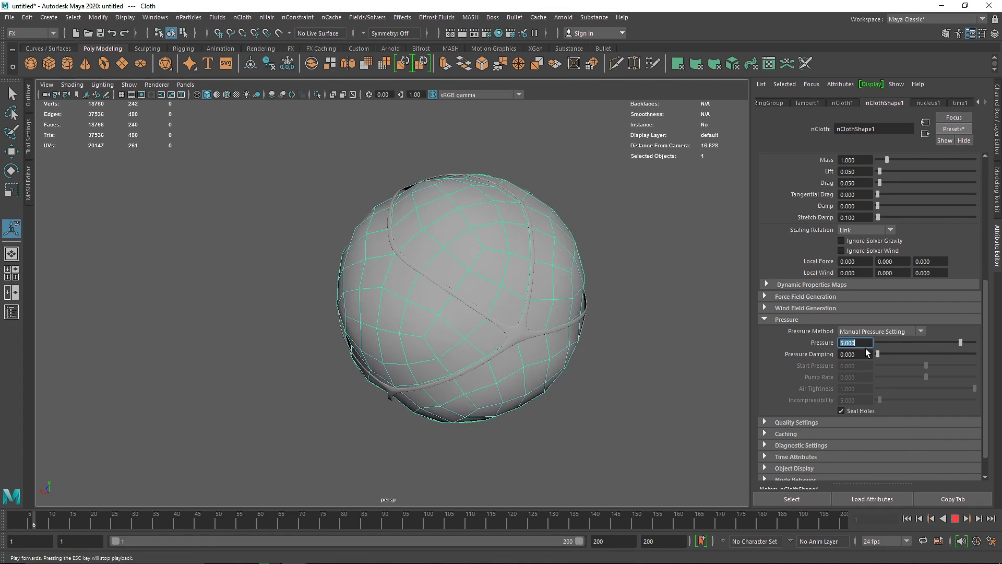
text(10)
key(Return)
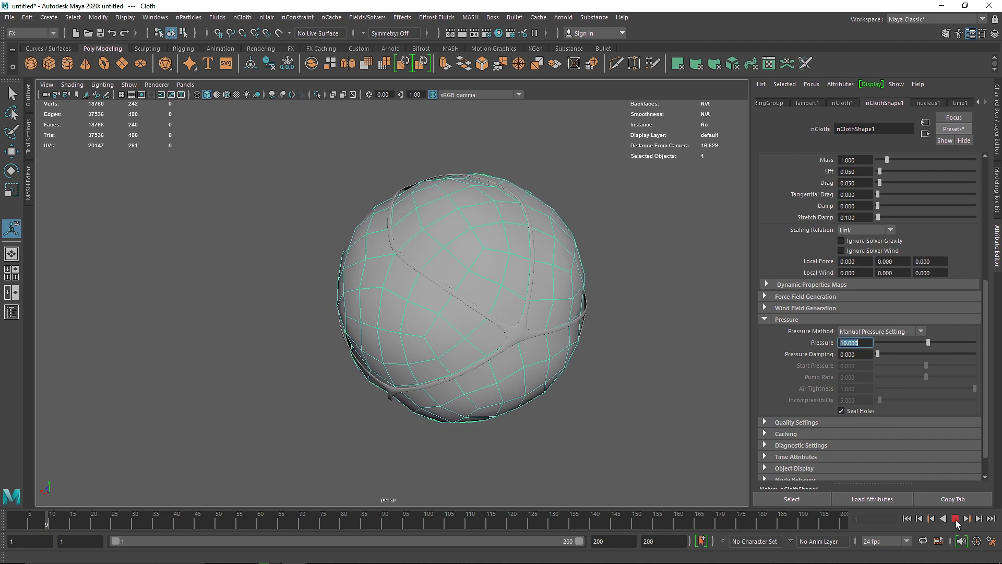
click(908, 518)
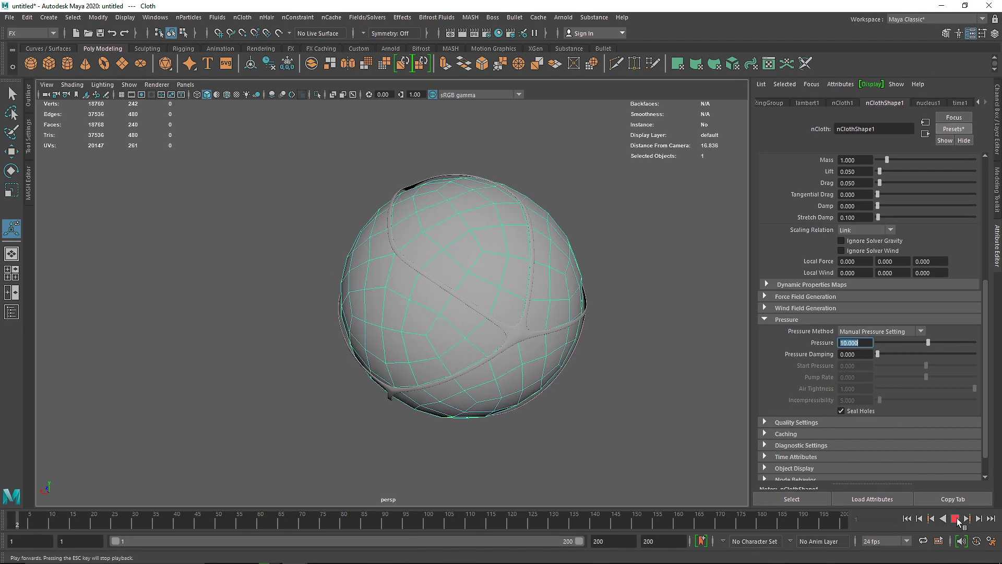
click(956, 519)
Step: Inspect the inflated sphere, rewind to frame 1, and select the strip-cage collider
alt+drag(537, 324, 507, 309)
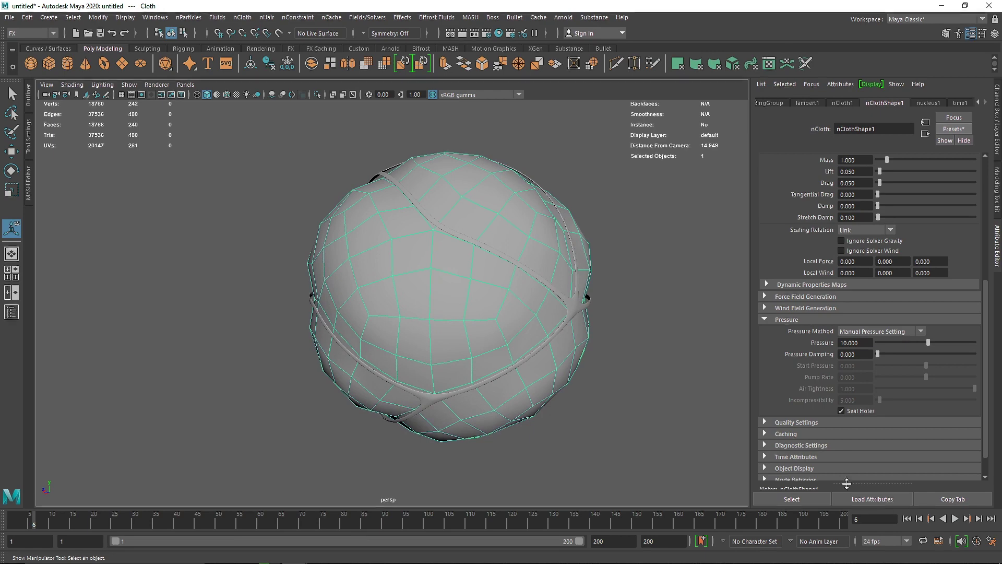
click(907, 518)
alt+drag(524, 308, 479, 292)
scroll(492, 302, down, 2)
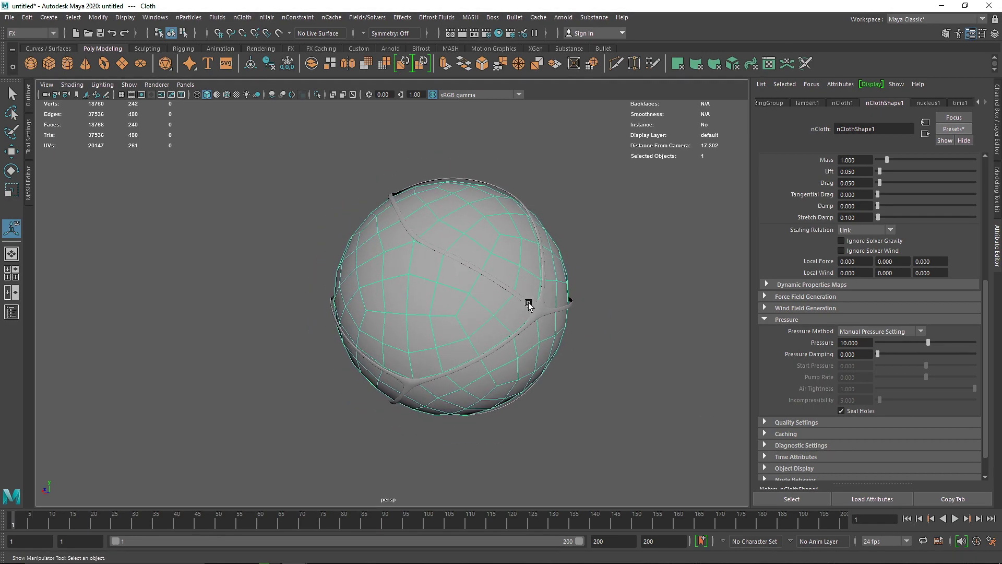
click(554, 311)
Step: Lower the collider's smoothing divisions to 2, then play the simulation with the cloth sphere selected
drag(592, 315, 593, 318)
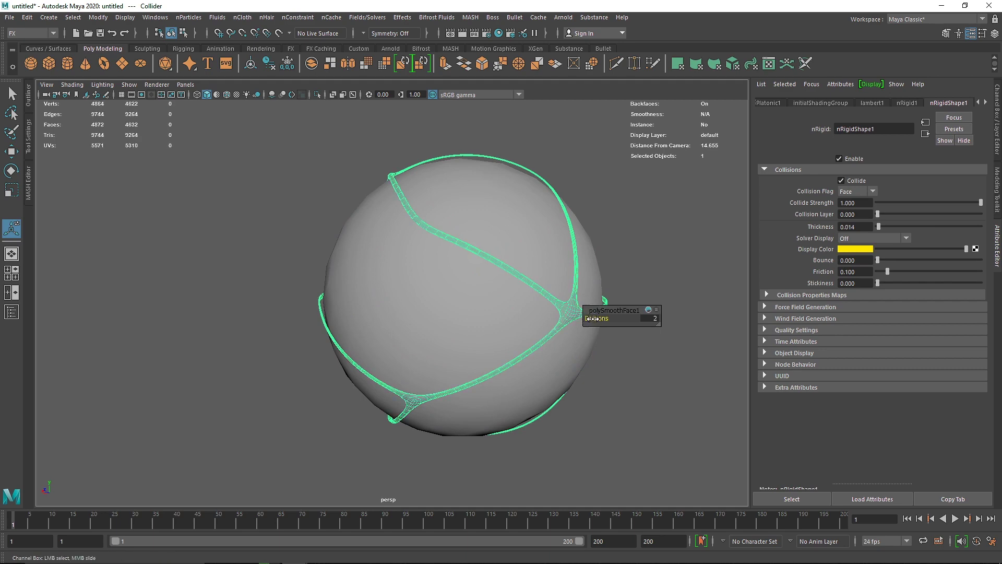
click(624, 270)
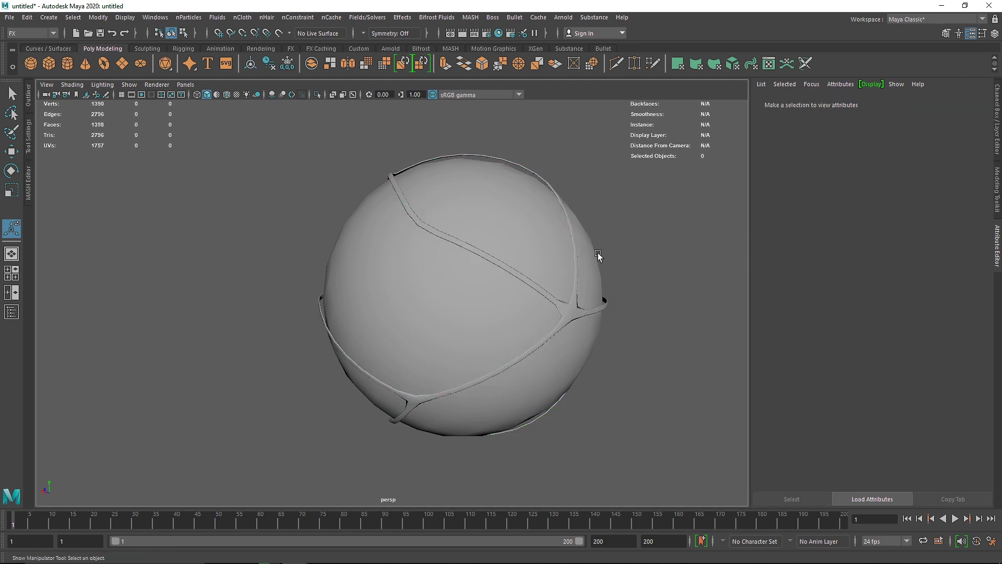
click(545, 237)
click(954, 519)
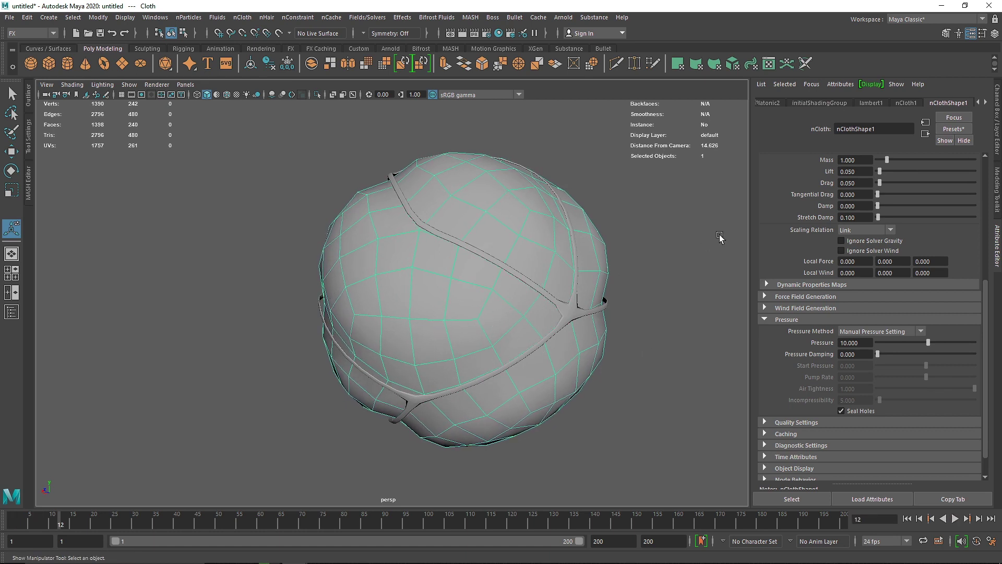
Step: Try Pressure 20, revert to 10, and replay the simulation to frame 12
double_click(839, 343)
text(20)
key(Return)
key(ctrl+z)
click(906, 518)
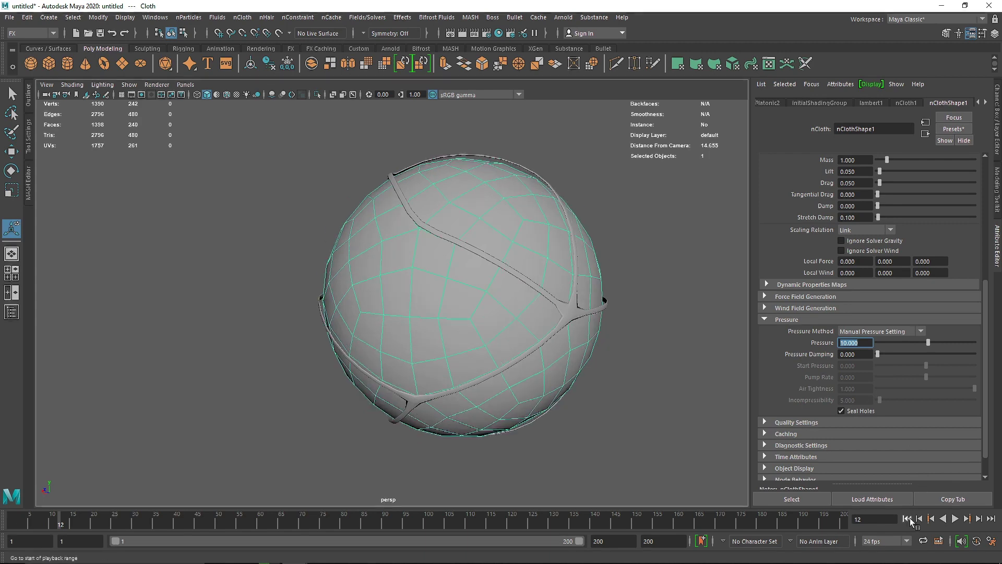
click(954, 518)
click(955, 519)
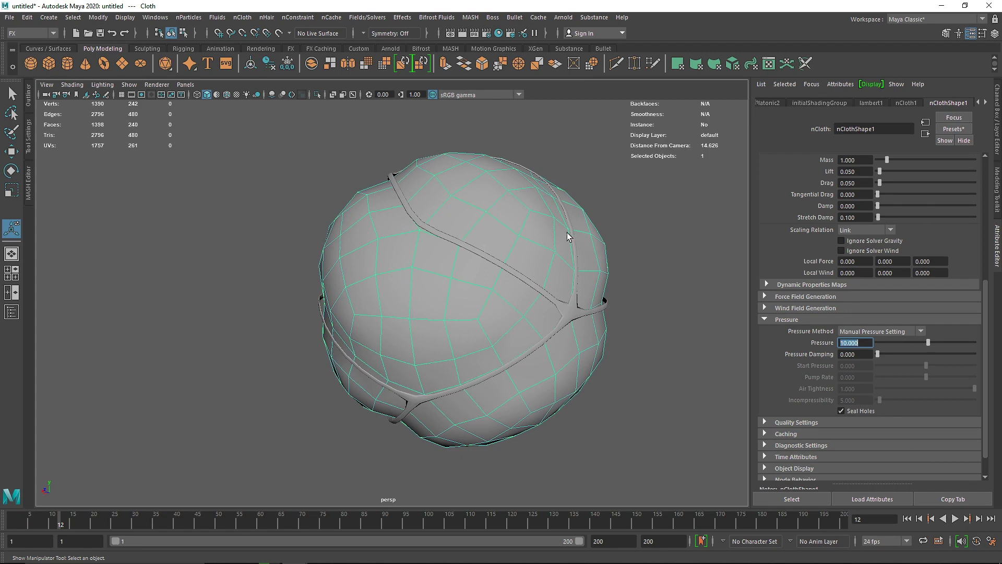
Step: Zoom in on the strip junction and show the cloth mesh smoothed
scroll(574, 230, up, 3)
alt+drag(577, 226, 601, 251)
scroll(601, 250, up, 3)
alt+middle_drag(682, 259, 496, 287)
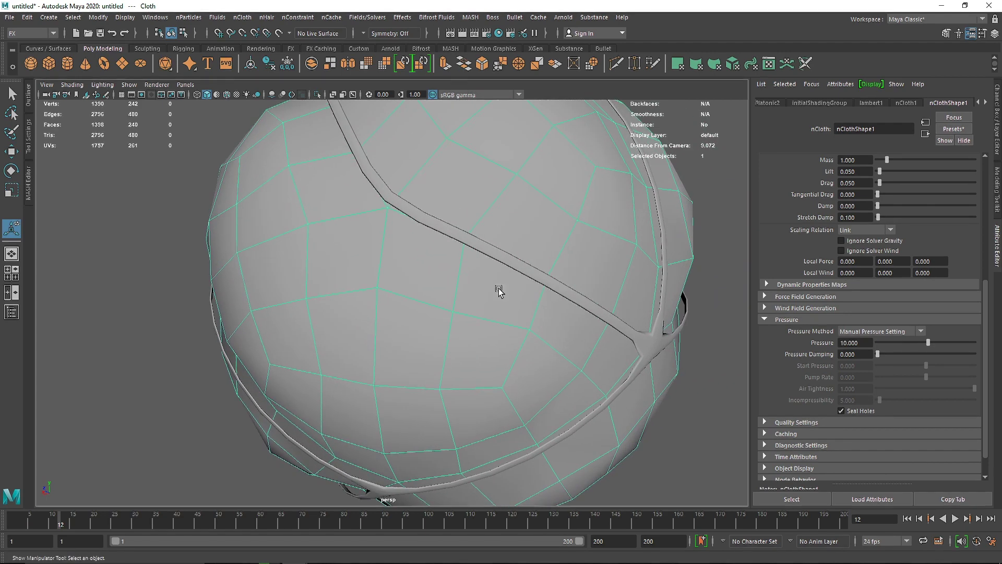
alt+middle_drag(637, 291, 662, 300)
scroll(662, 300, up, 2)
alt+drag(516, 334, 472, 248)
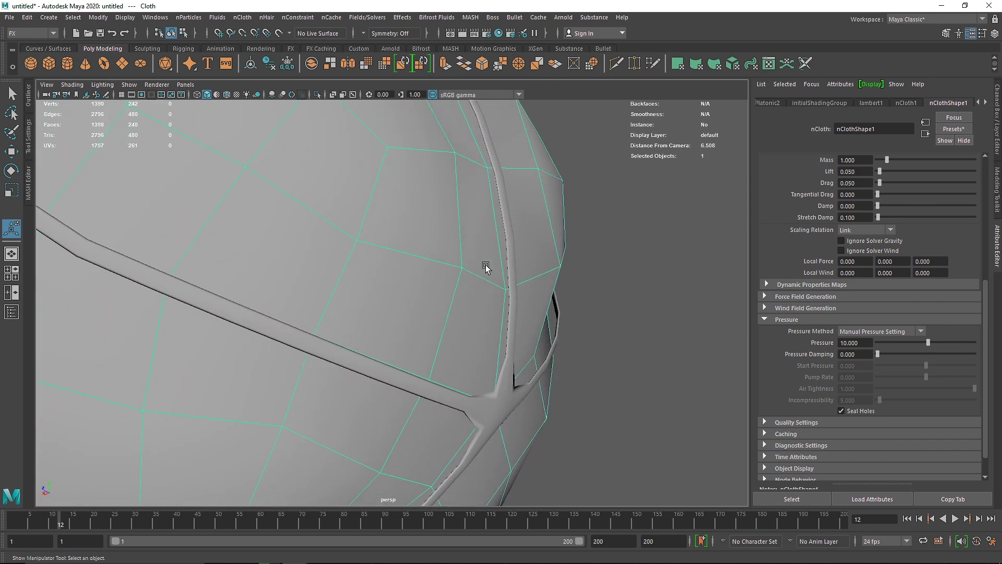
key(3)
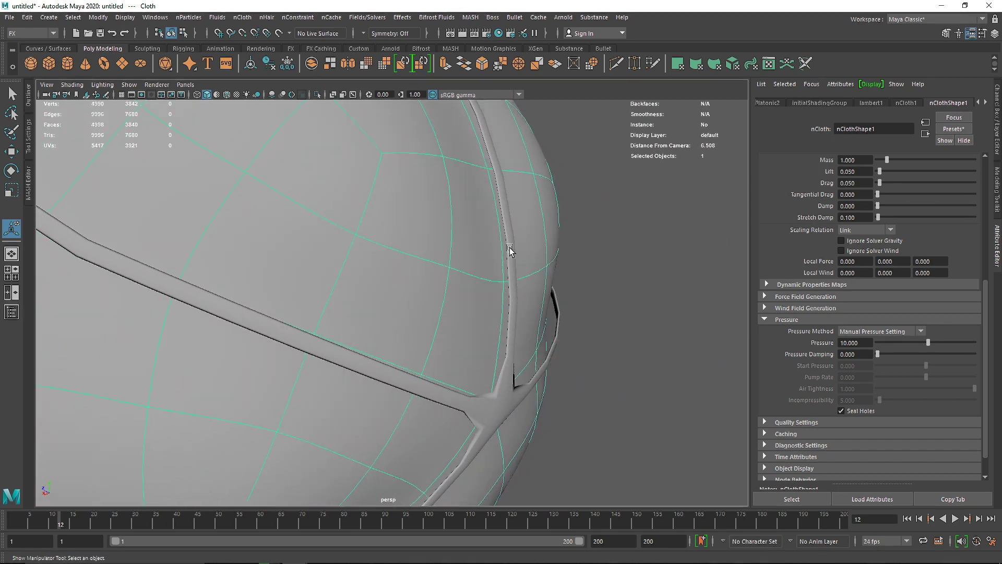
scroll(796, 234, up, 5)
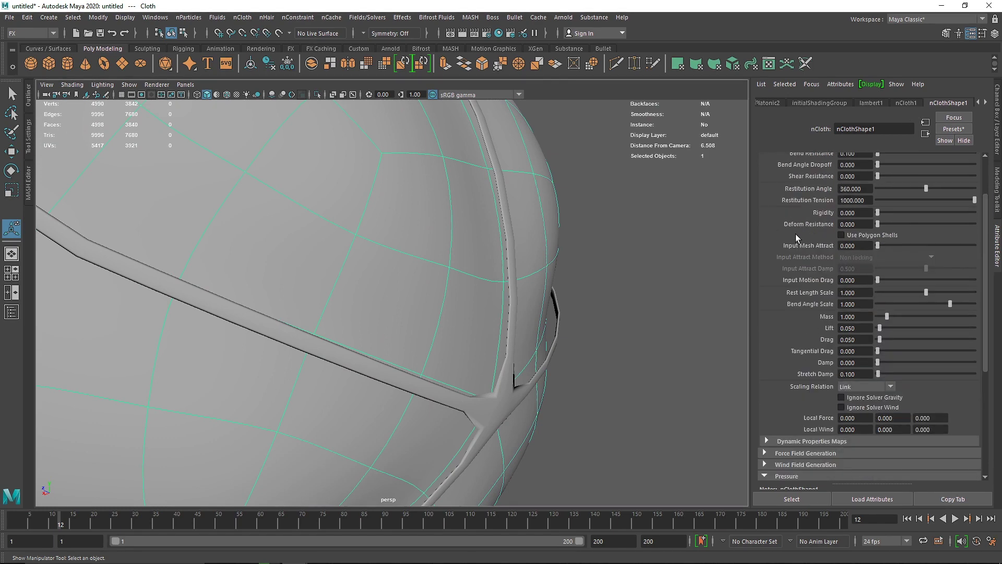
Step: Expand the cloth's Collisions settings and set Solver Display to Collision Thickness
click(795, 181)
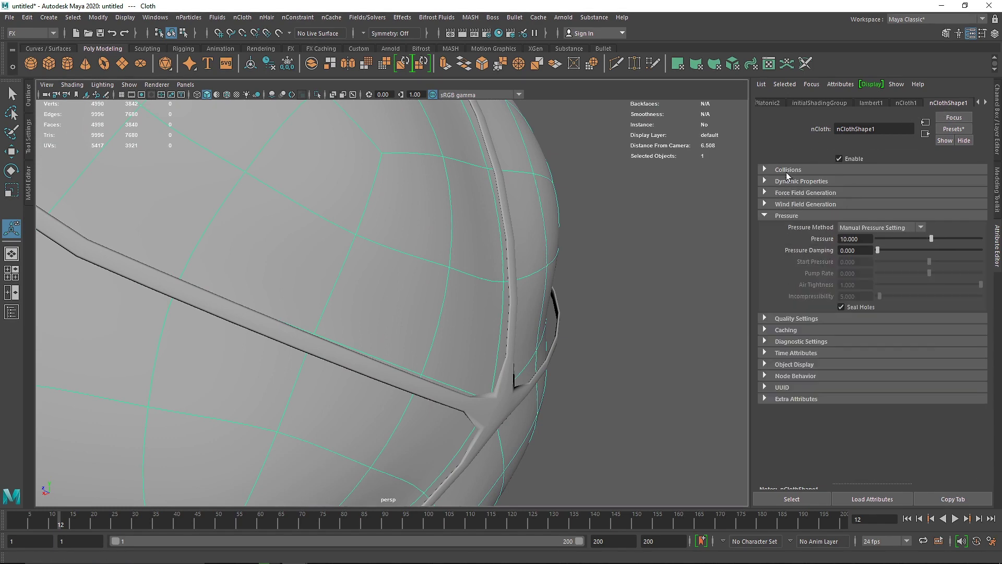
click(788, 170)
click(862, 270)
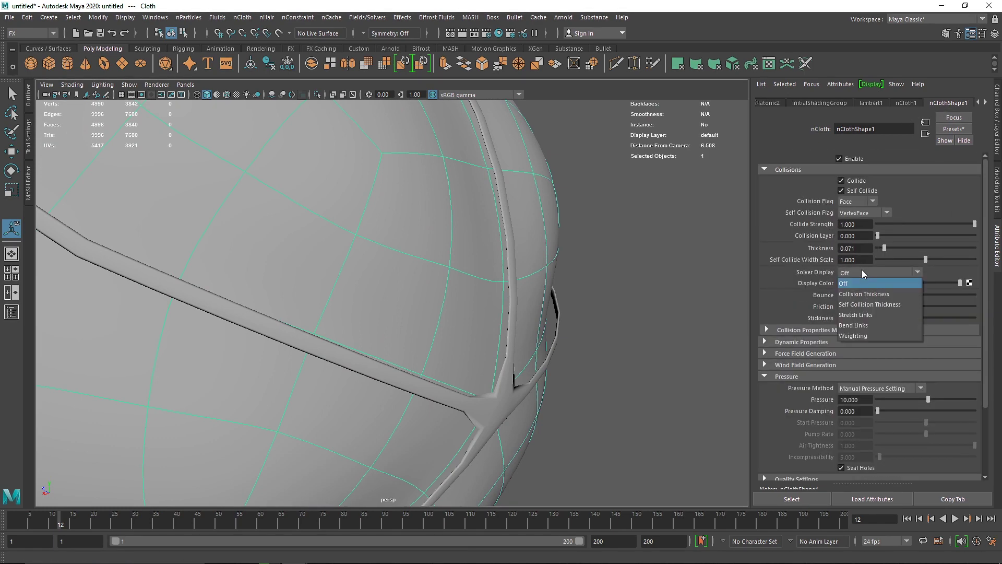
click(855, 295)
mouse_move(490, 286)
alt+right_down()
mouse_move(530, 286)
mouse_move(475, 291)
alt+right_up()
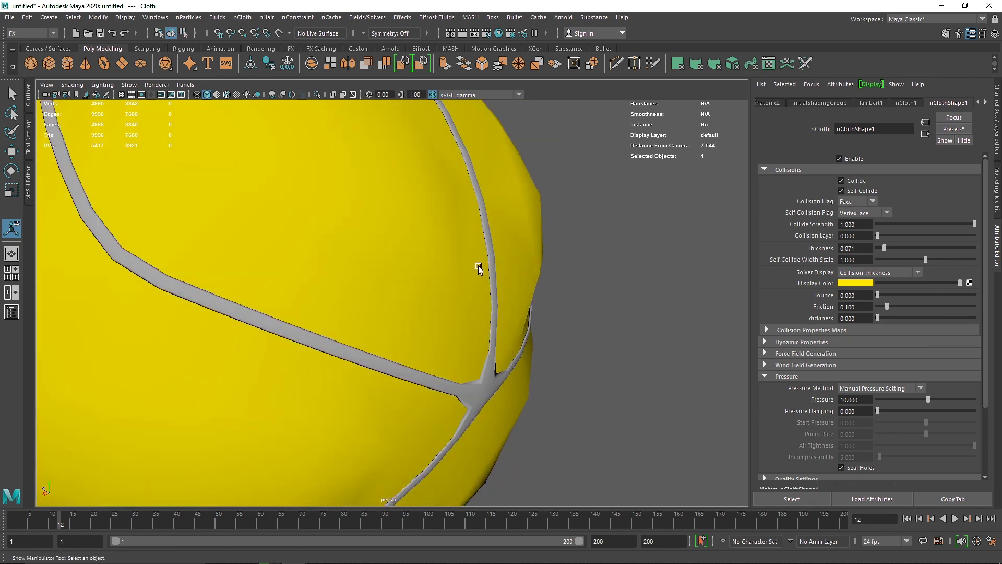
Step: Set the cloth's collision Thickness to 0.01 after trying 0.005, 0 and 0.1
click(879, 249)
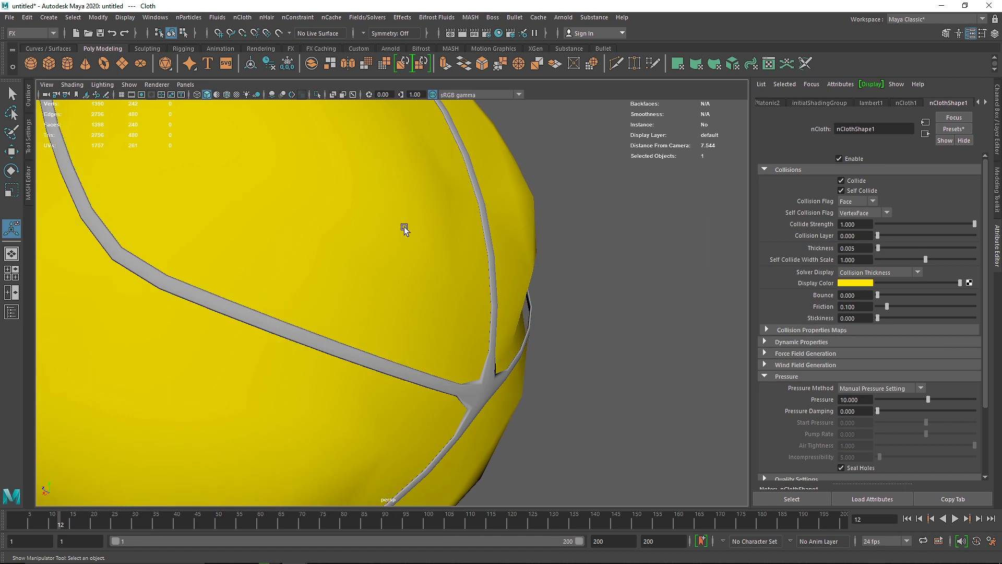
click(877, 249)
click(864, 249)
text(0.1)
key(Return)
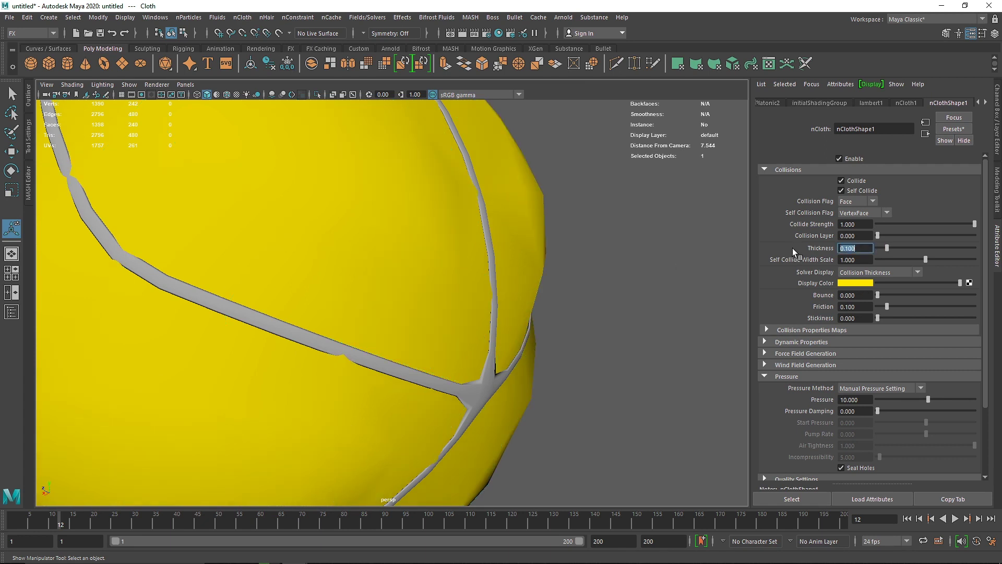
key(BackSpace)
text(.01)
key(Return)
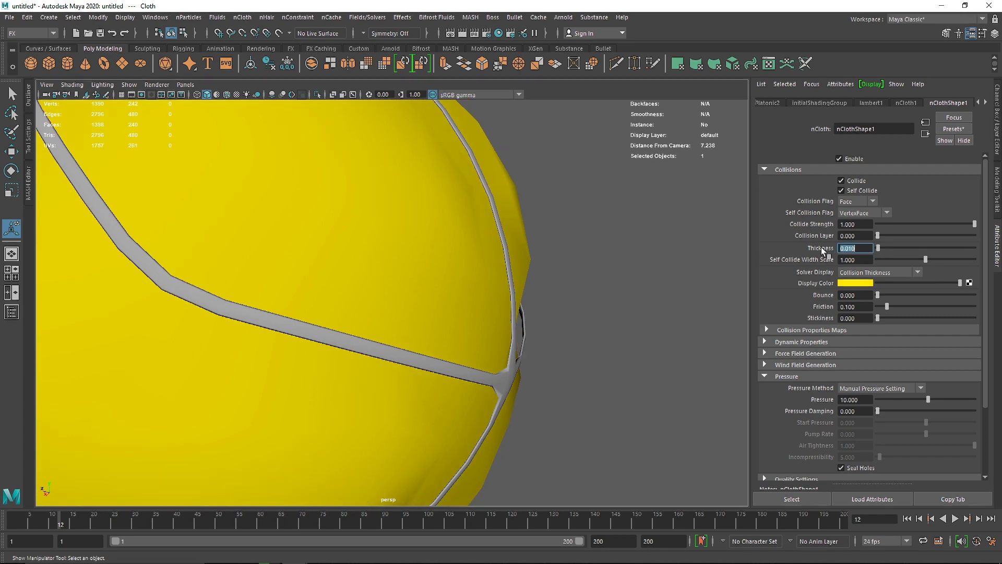
alt+drag(515, 261, 493, 266)
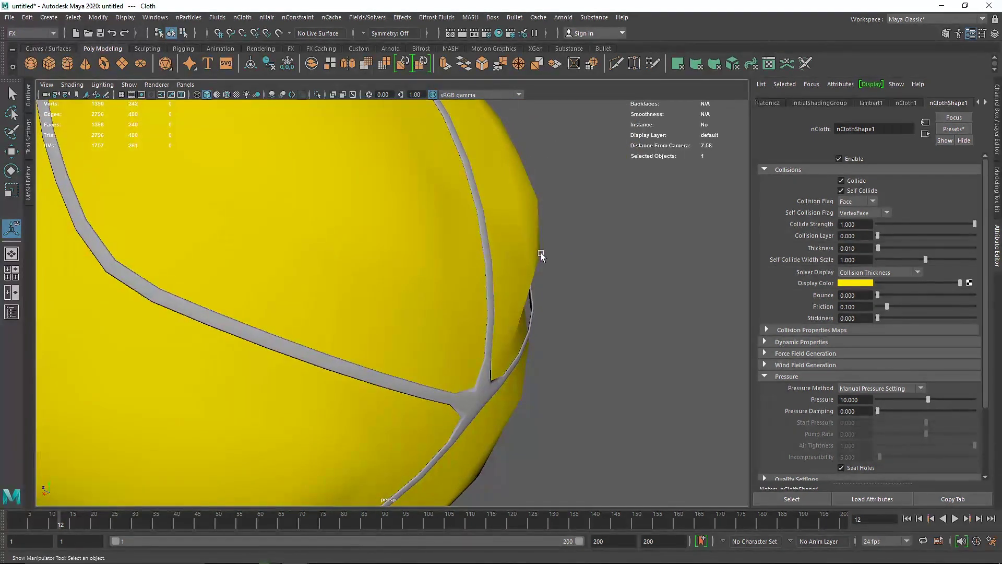
Step: Switch the cloth's Solver Display to Self Collision Thickness and reselect the sphere
click(860, 268)
click(866, 304)
scroll(410, 269, down, 5)
alt+middle_drag(411, 269, 537, 286)
click(475, 273)
Step: Set the Self Collide Width Scale to 0.1
drag(925, 259, 870, 264)
key(ctrl+z)
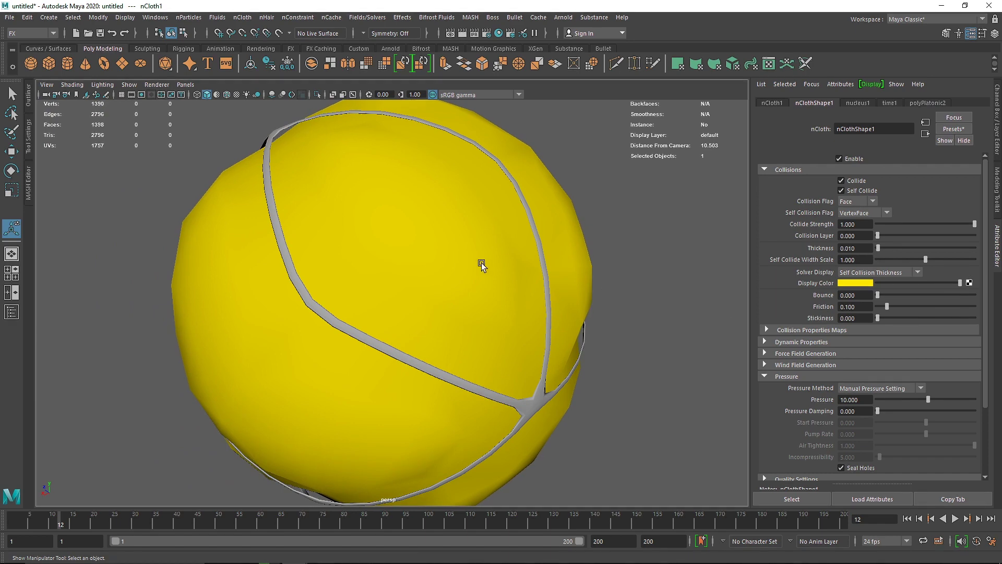
mouse_move(888, 260)
mouse_down()
mouse_move(960, 260)
mouse_move(885, 260)
mouse_up()
scroll(600, 274, up, 3)
scroll(597, 271, up, 3)
text(0.1)
key(Return)
Step: Set the cloth's Solver Display to Off
click(874, 274)
click(874, 275)
click(873, 275)
click(858, 286)
scroll(687, 301, down, 3)
Step: Select the collider and set its Solver Display to Collision Thickness
click(559, 329)
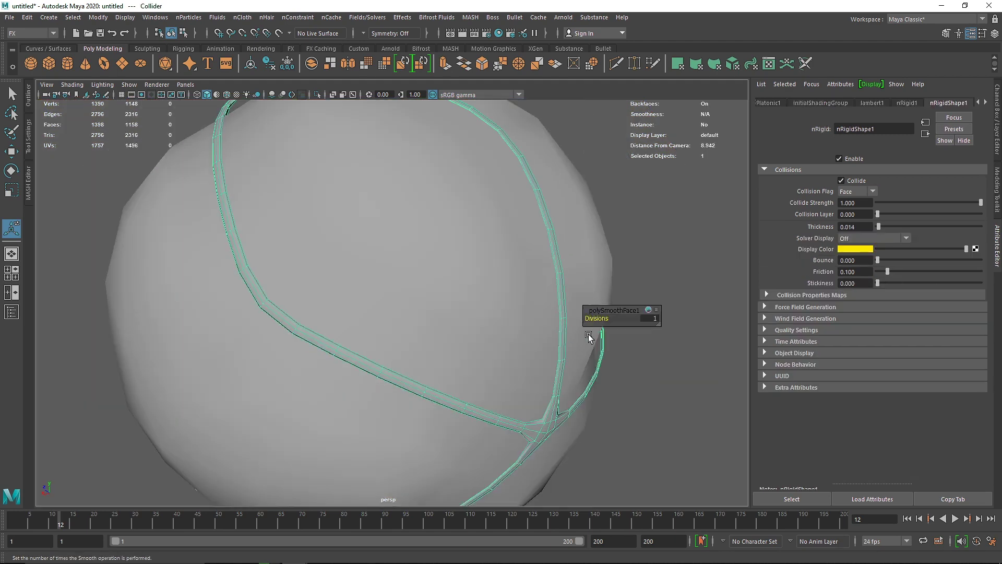
scroll(612, 330, up, 2)
click(850, 236)
click(861, 250)
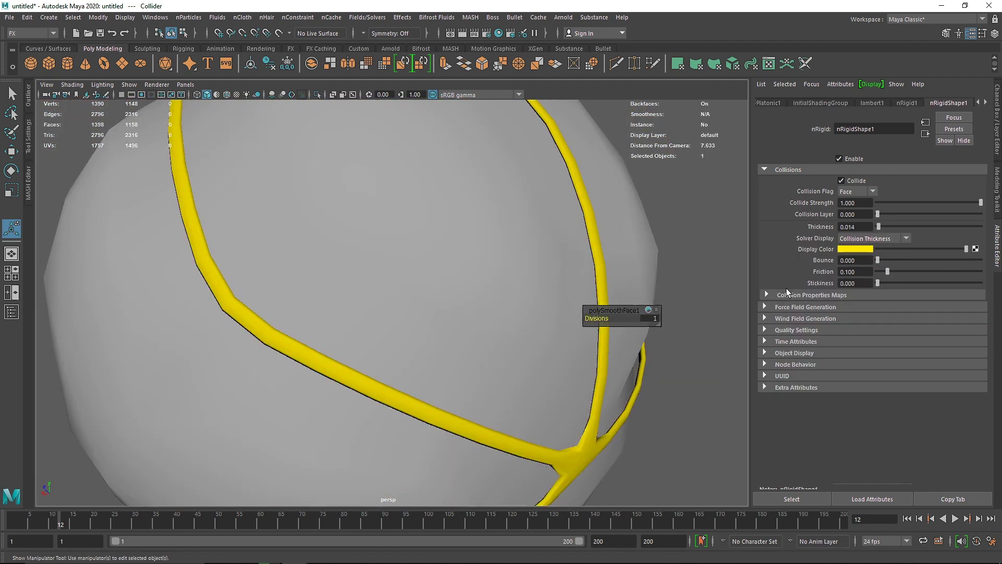
scroll(680, 343, up, 3)
alt+drag(469, 343, 501, 330)
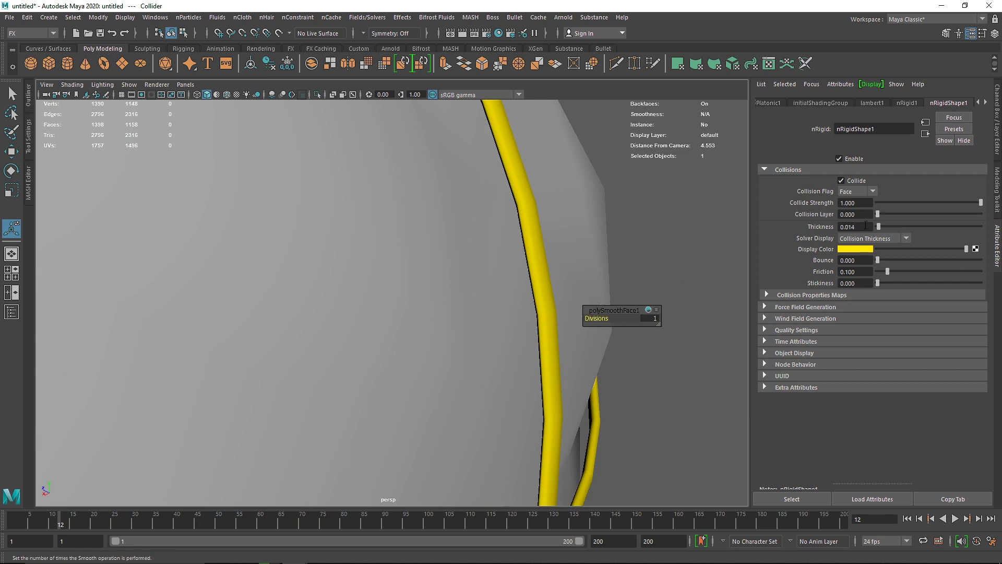
Step: Set the collider's Thickness to 0.01 after trying 0.2, then turn its Solver Display Off
text(0.2)
key(Return)
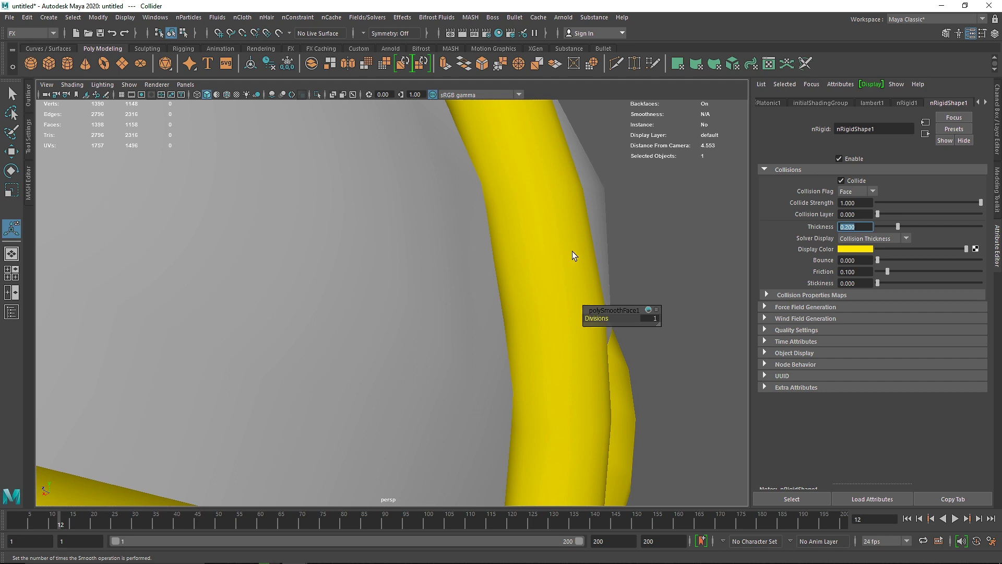
text(.01)
key(Return)
click(871, 238)
click(866, 247)
scroll(519, 287, down, 5)
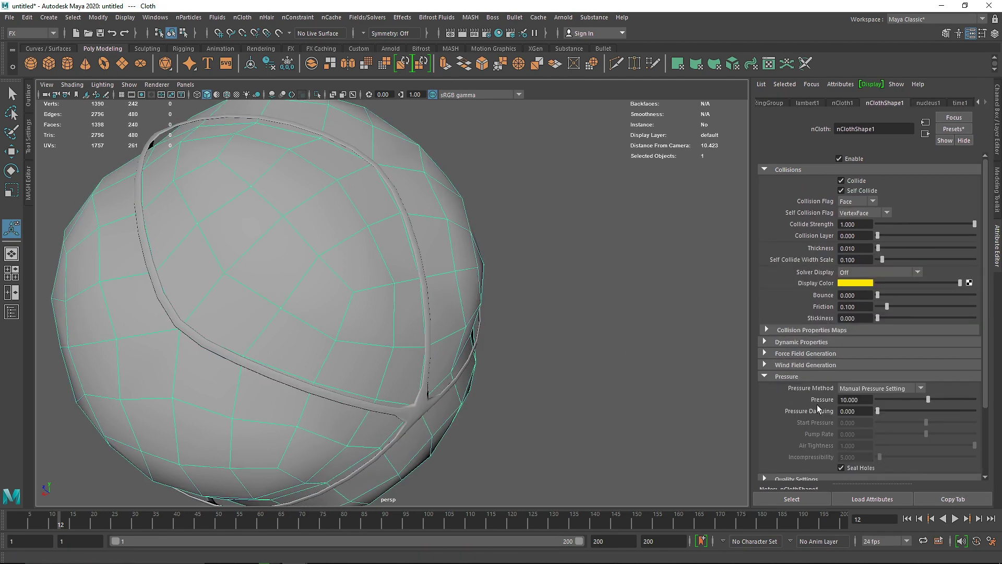
Step: Replay the cloth simulation from frame 1, then expand nClothShape1's Dynamic Properties instead of Pressure
click(906, 519)
click(955, 518)
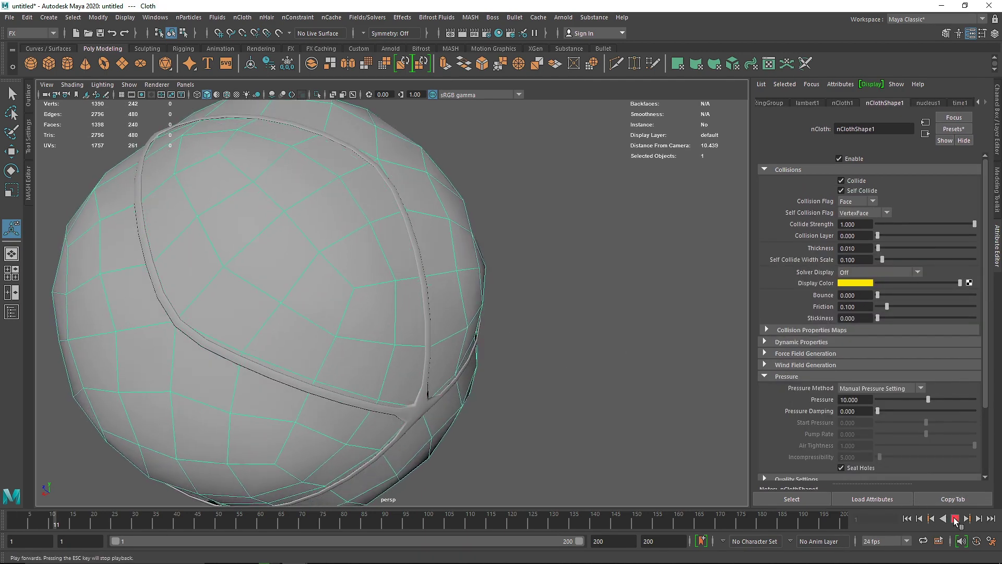
click(955, 518)
alt+middle_drag(528, 364, 689, 316)
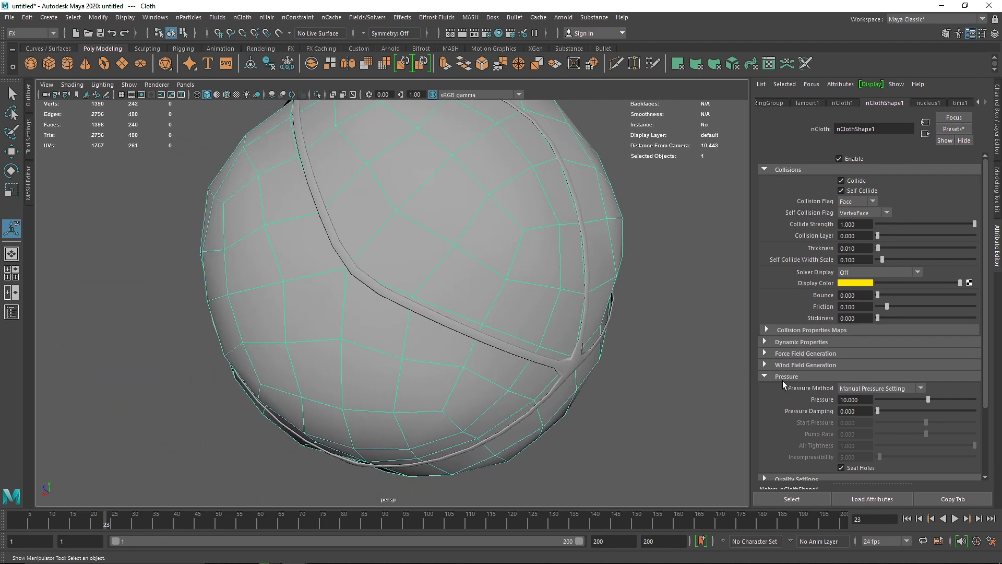
click(783, 377)
click(791, 341)
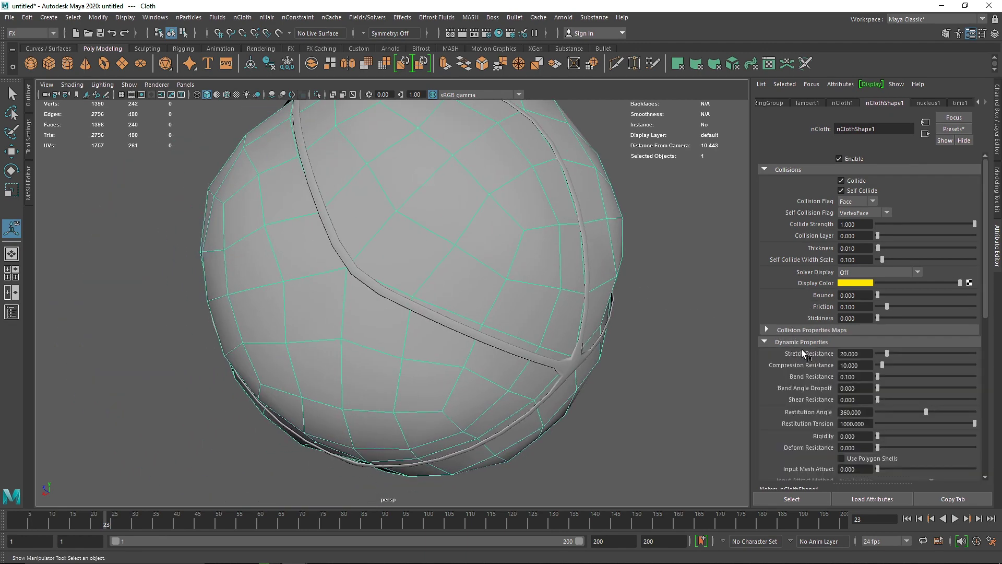
scroll(802, 350, down, 3)
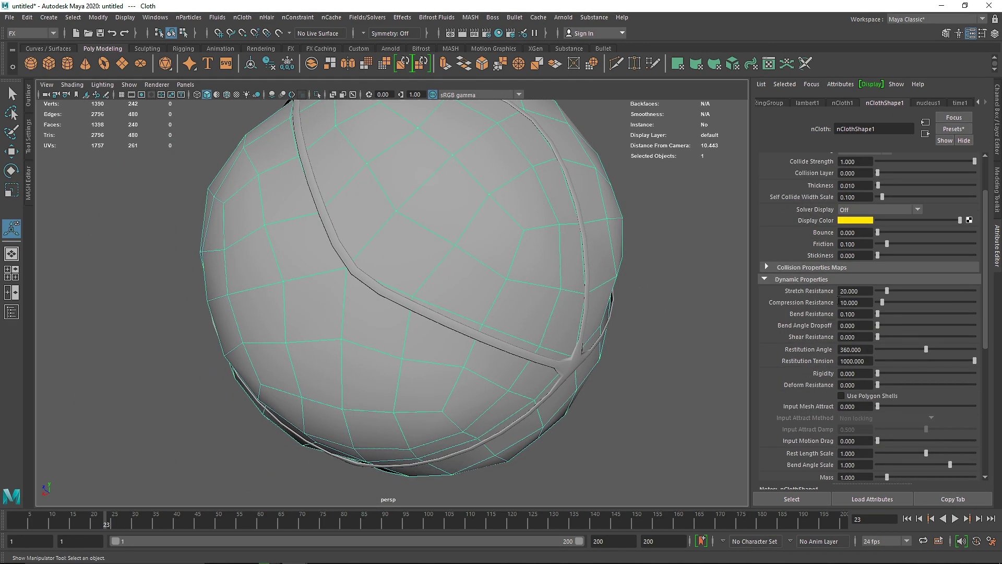
Step: Set Stretch Resistance to 10 and replay the simulation from frame 1
drag(866, 291, 807, 289)
text(10)
key(Return)
click(911, 518)
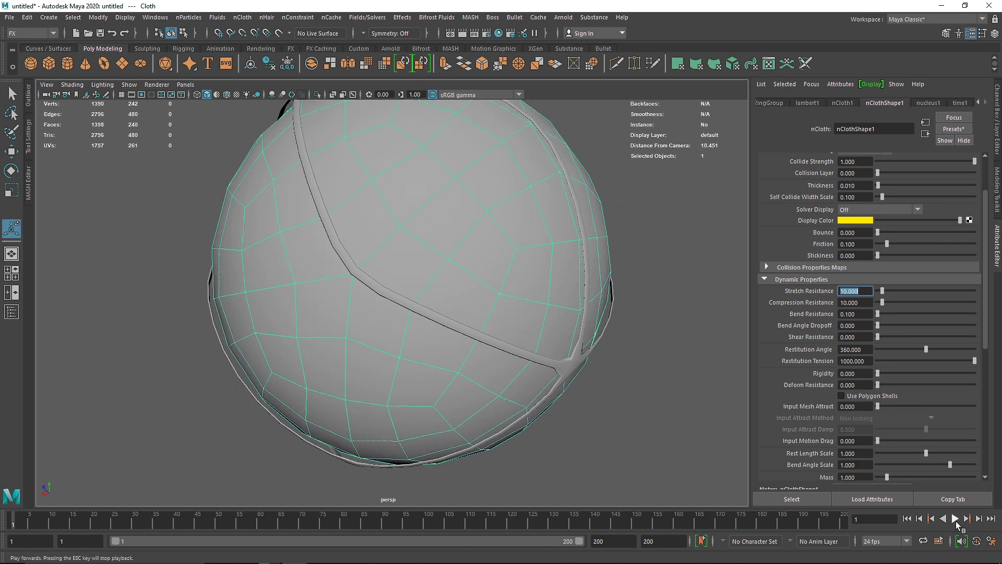
click(955, 519)
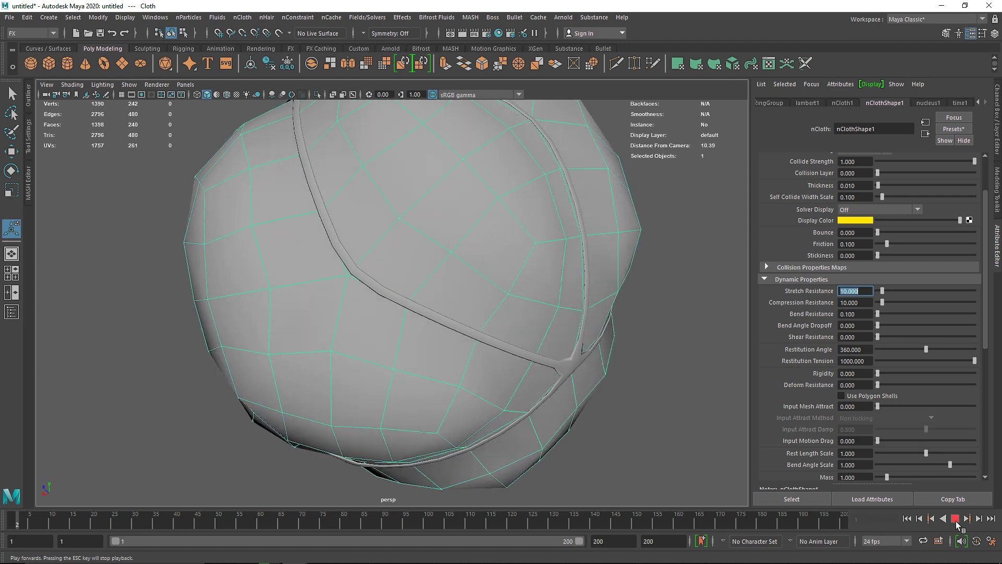
Step: Lower Stretch Resistance to 5, then stop and rewind the playback
text(5)
key(Return)
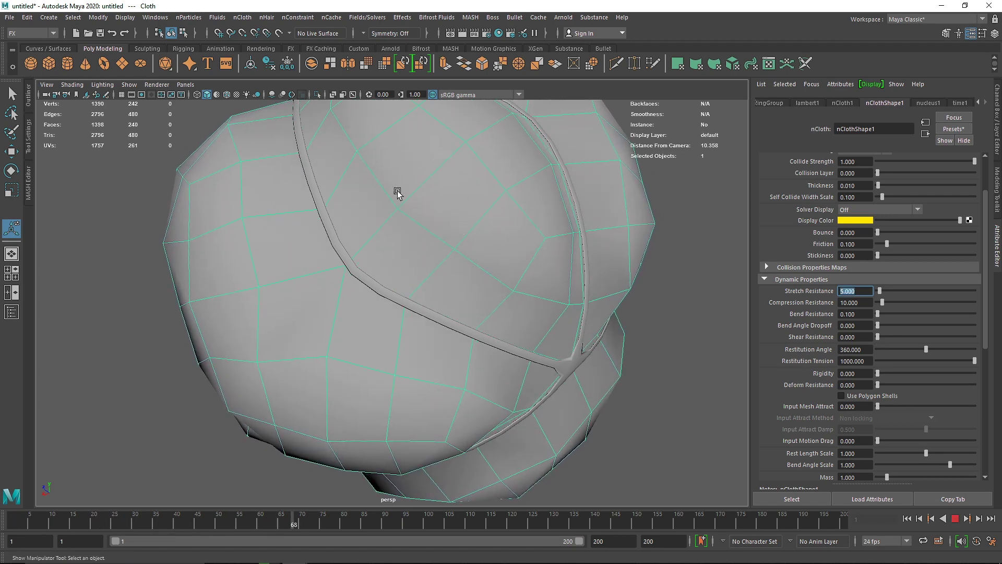
click(917, 521)
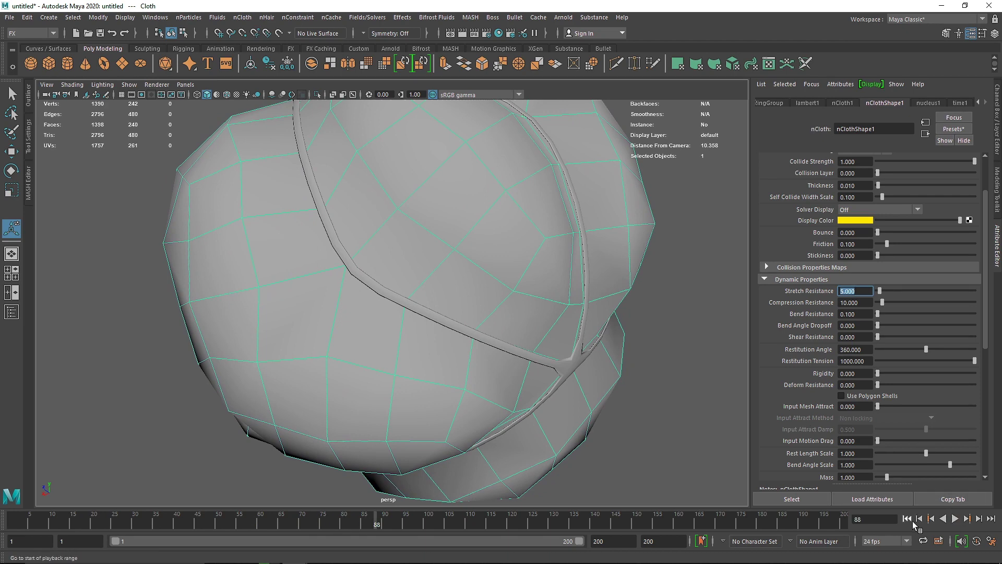
click(913, 522)
scroll(837, 415, down, 4)
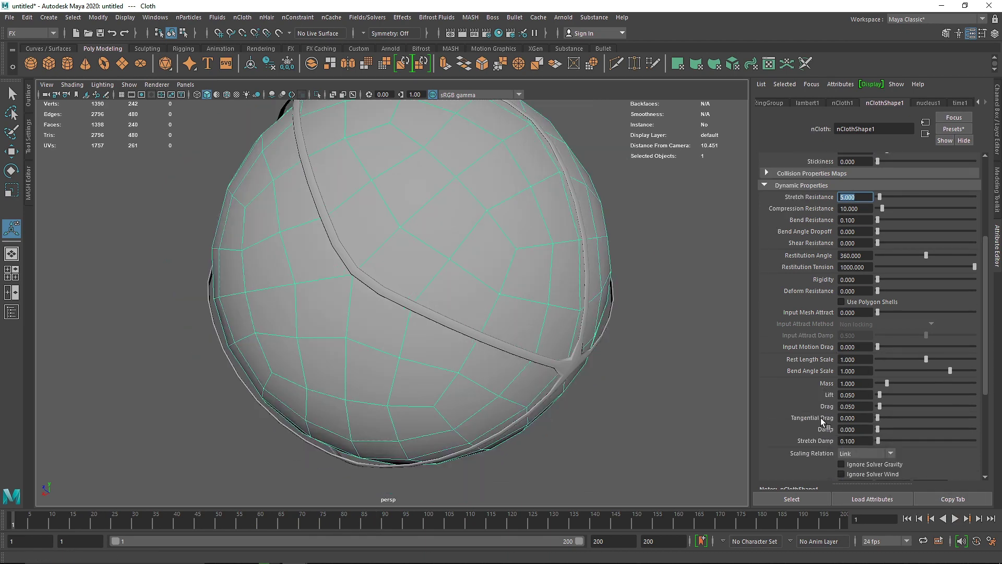
click(856, 383)
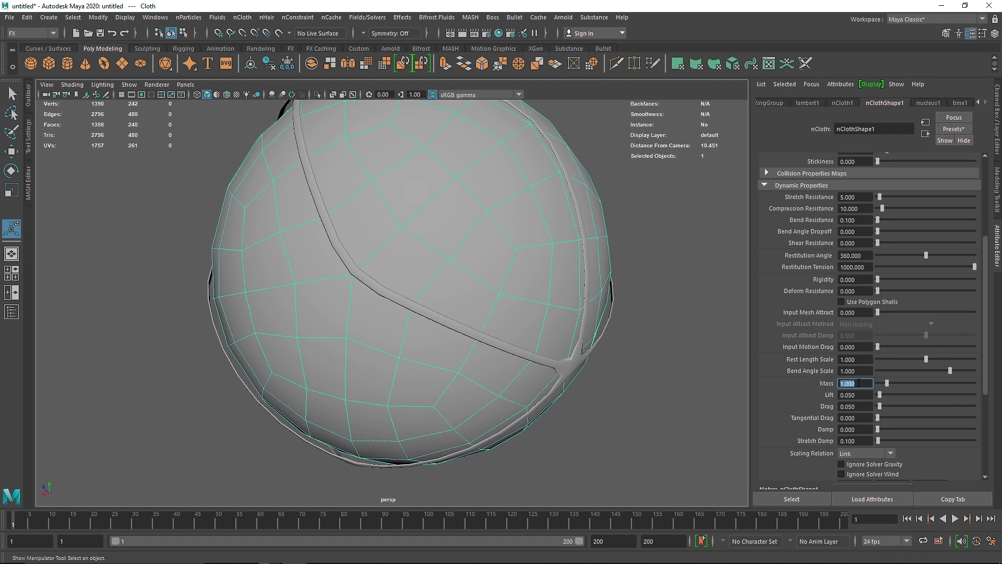
Step: Set the cloth's Mass to 0.2 and play the simulation with the lighter cloth
key(Return)
text(0.2)
key(Return)
click(955, 520)
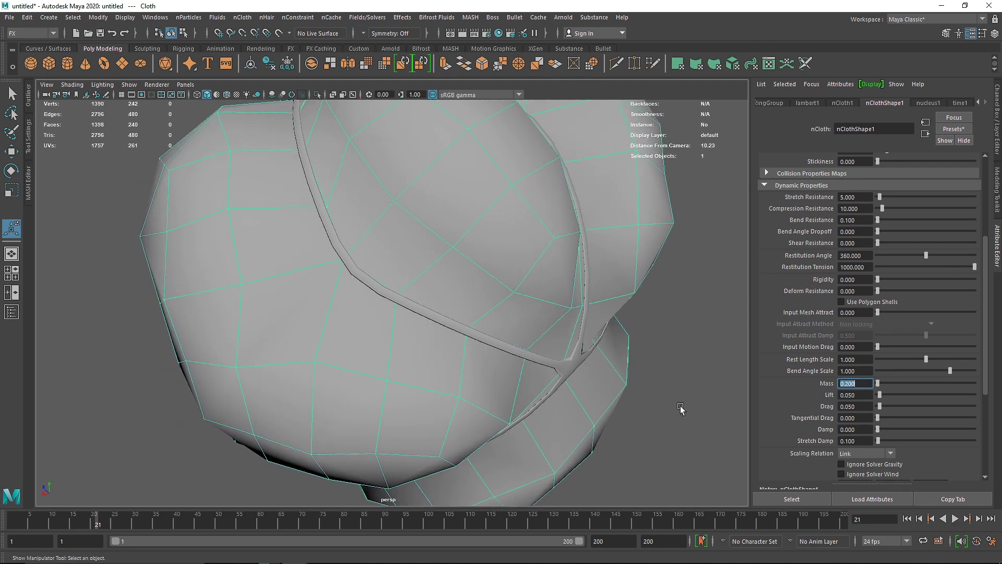
mouse_move(496, 322)
alt+mouse_down()
mouse_move(486, 302)
mouse_move(497, 287)
mouse_move(476, 273)
mouse_move(488, 249)
mouse_move(510, 304)
mouse_move(495, 310)
alt+mouse_up()
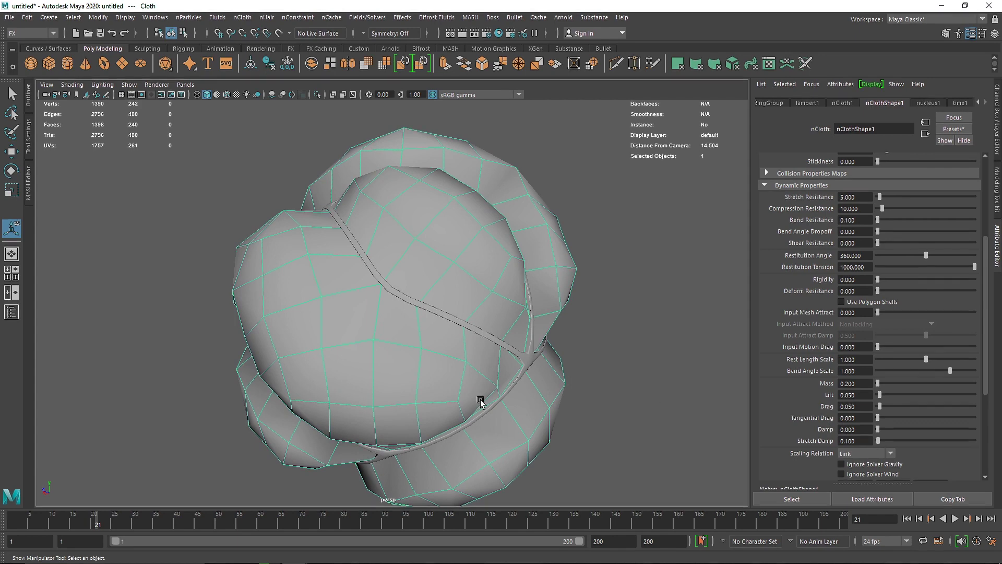
Step: Replay the lighter cloth from frame 1, then set Drag to 1
click(907, 518)
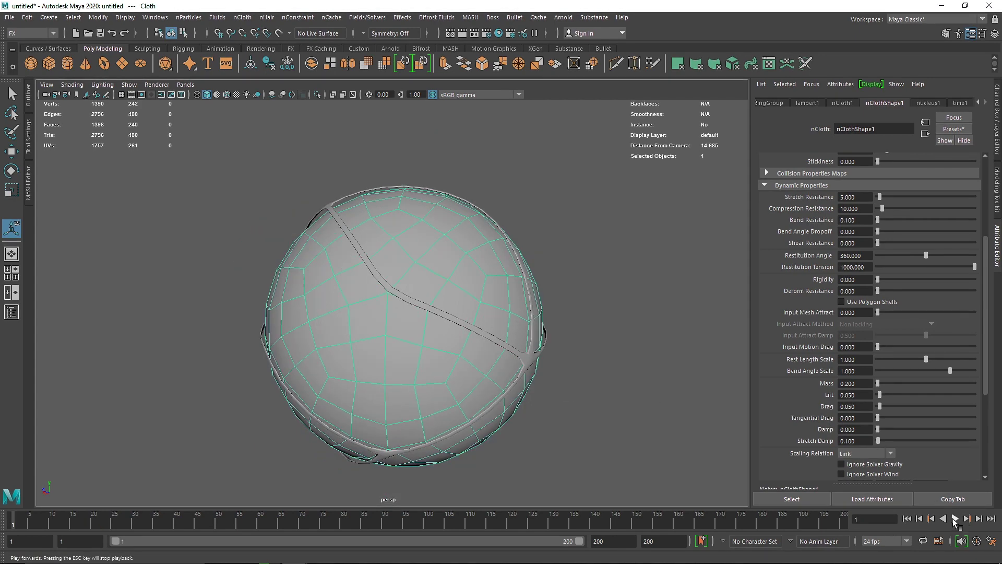
click(954, 520)
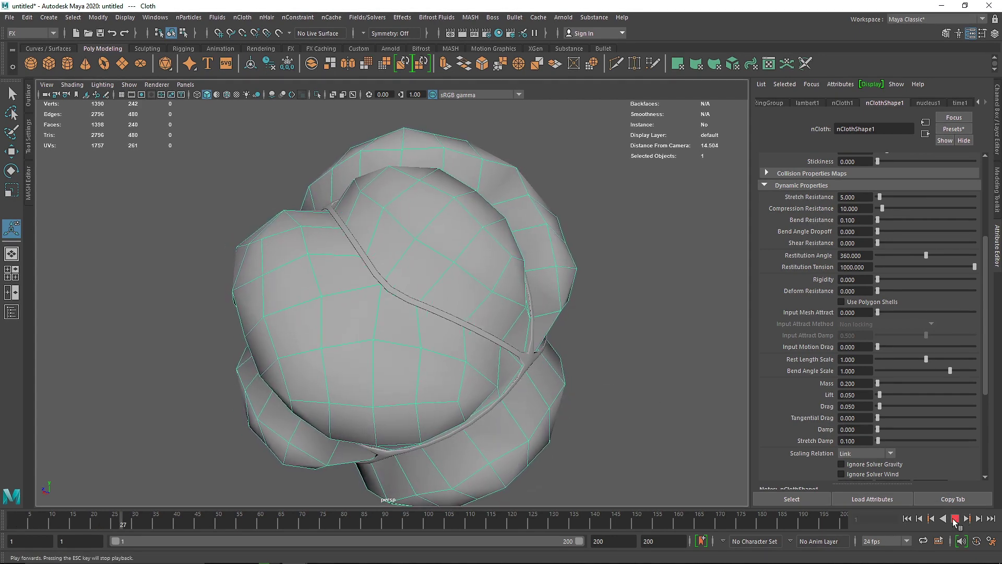
click(954, 519)
click(907, 518)
click(840, 406)
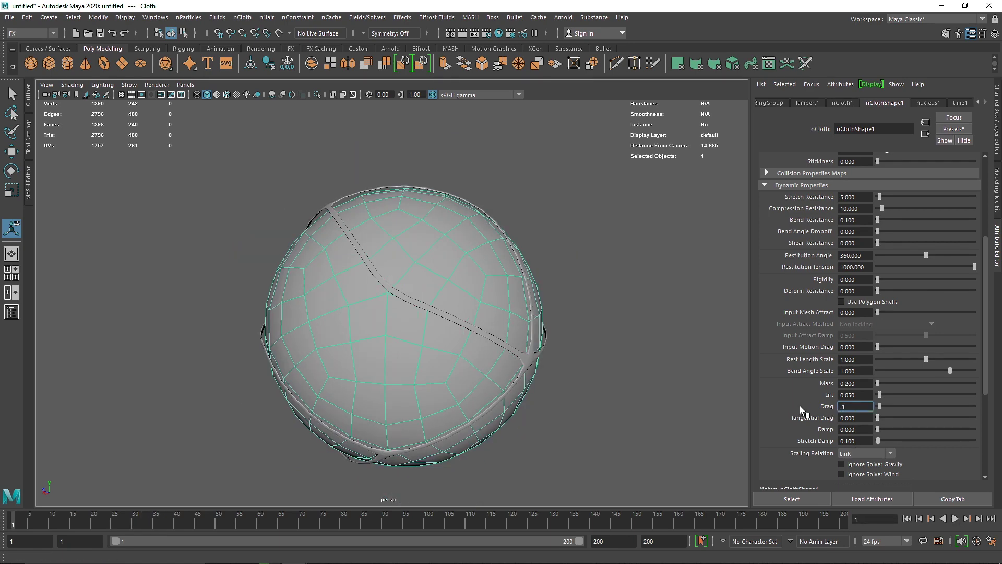
key(Return)
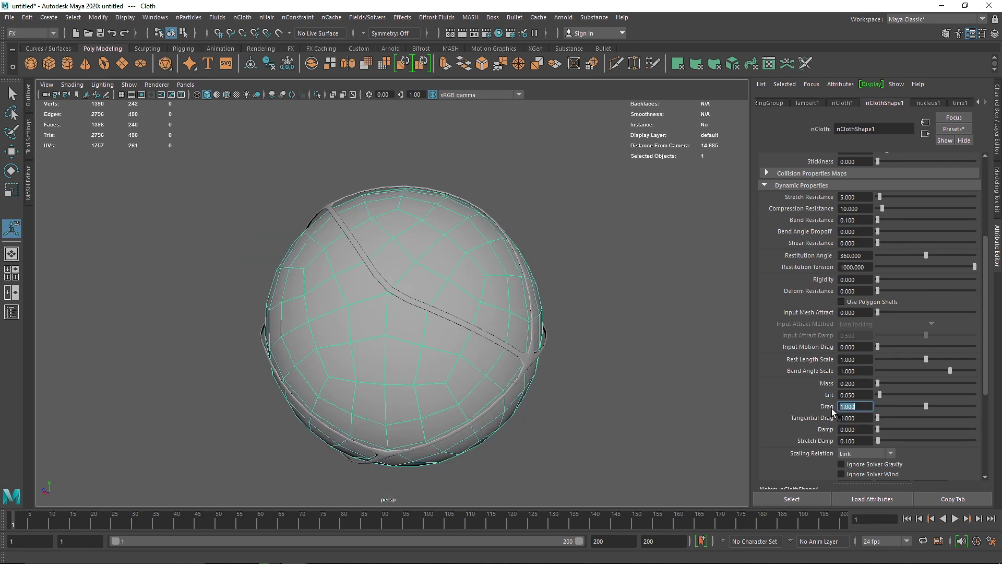
Step: Try Drag values of 3 and then 5, replaying the simulation each time
click(954, 520)
text(3)
key(Return)
click(907, 518)
text(5)
key(Return)
click(907, 519)
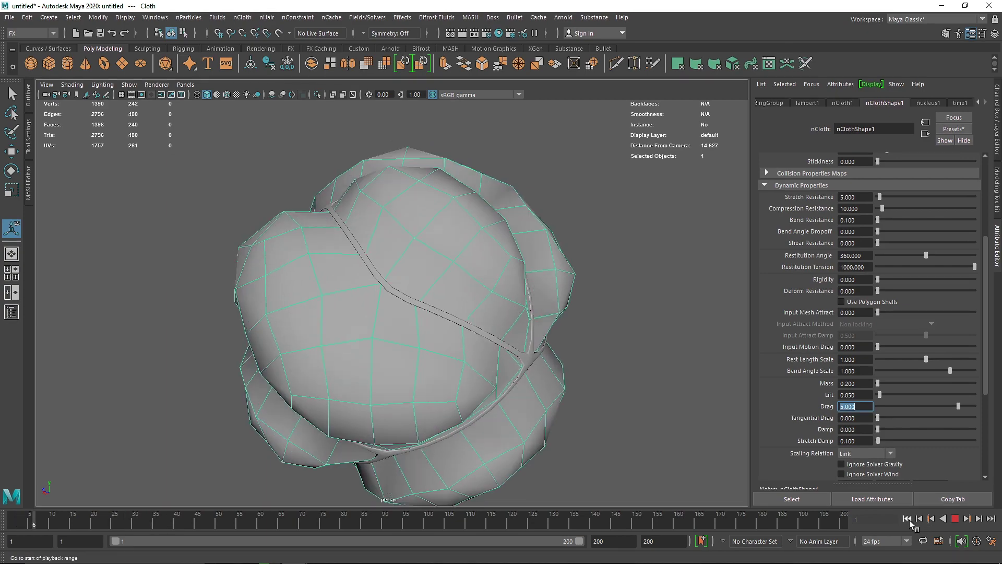
click(954, 518)
Step: Preview the inflated cloth smoothed with the 3 key and clear the selection
alt+drag(617, 407, 566, 384)
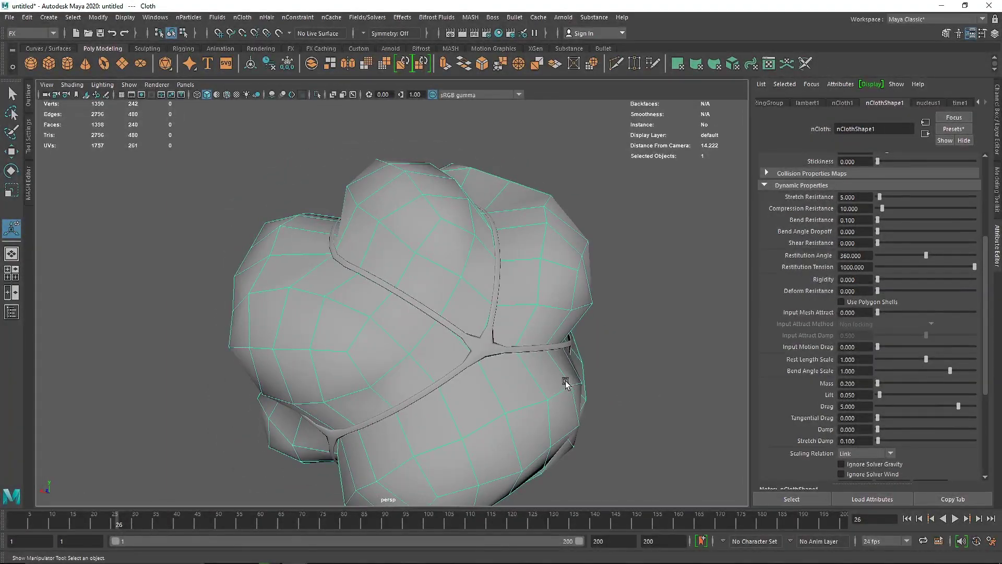
key(3)
click(665, 354)
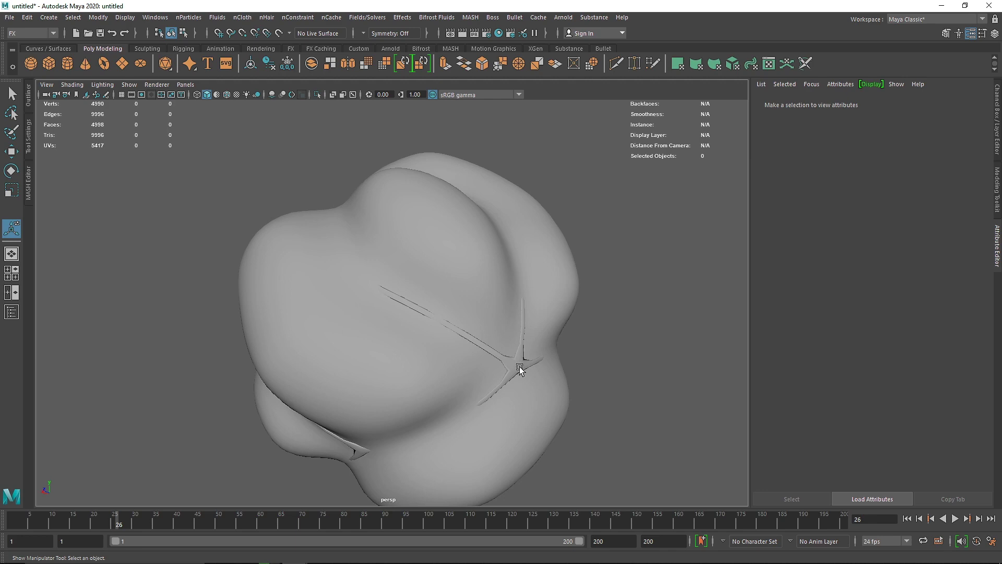
Step: Select the cloth sphere, return it to unsmoothed display and rewind to frame 1
click(519, 365)
click(636, 365)
click(517, 373)
key(2)
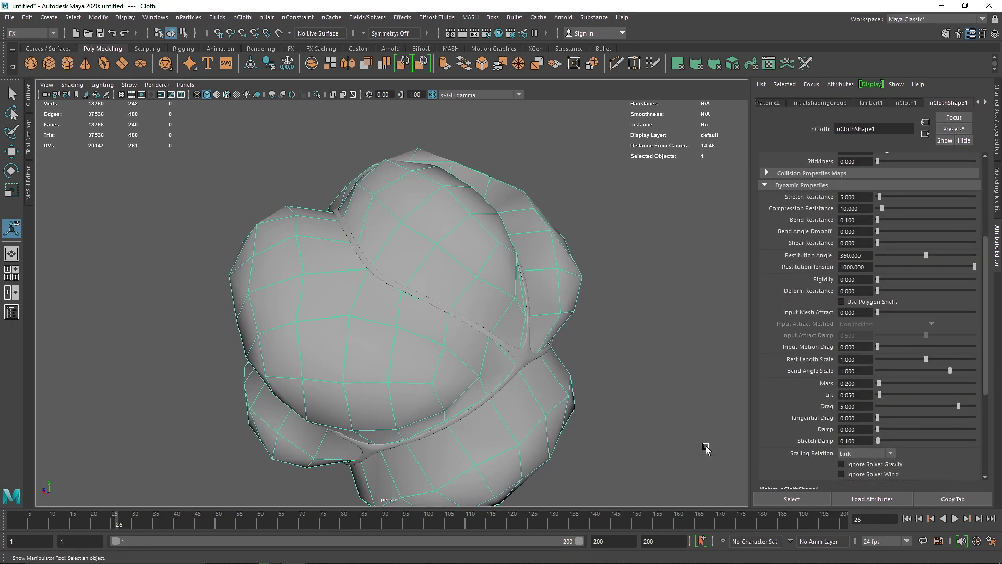
click(906, 518)
Step: Set the polyPlatonic2 Subdivisions to 3 for a denser 960-face sphere
click(815, 102)
click(800, 102)
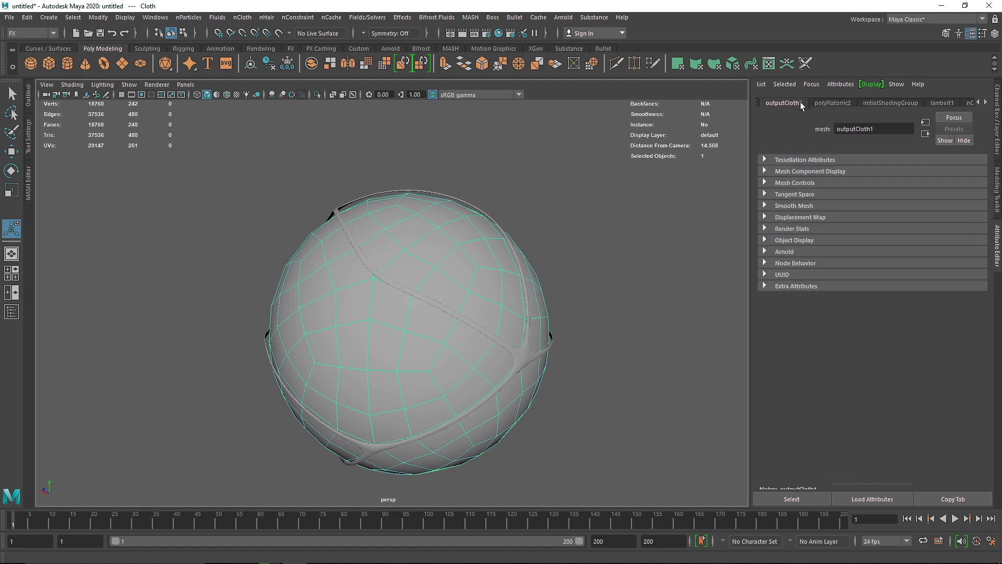
double_click(856, 194)
text(3)
key(Return)
Step: Play the denser cloth simulation, rewind, and return to the nClothShape1 attributes
click(956, 517)
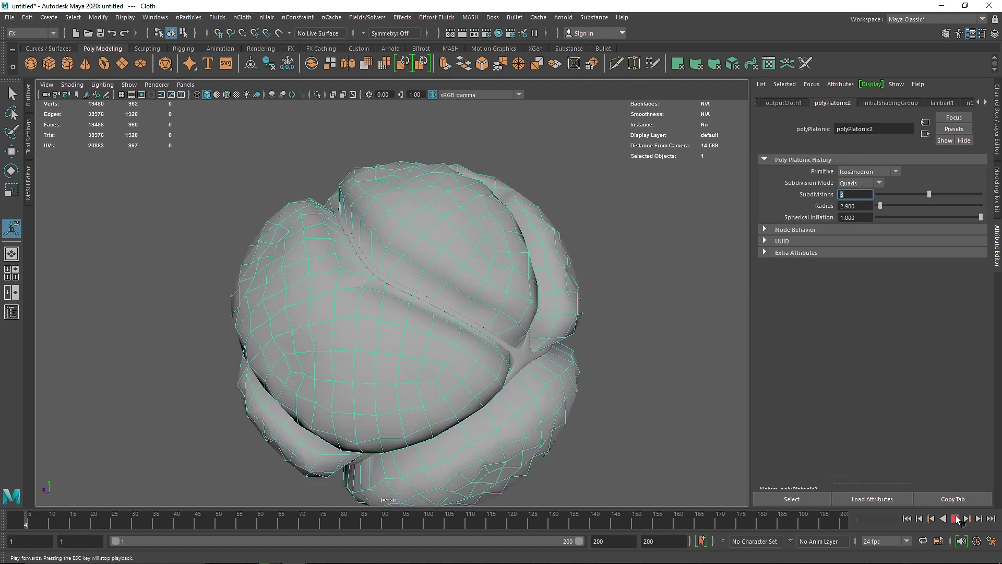
alt+drag(586, 340, 470, 298)
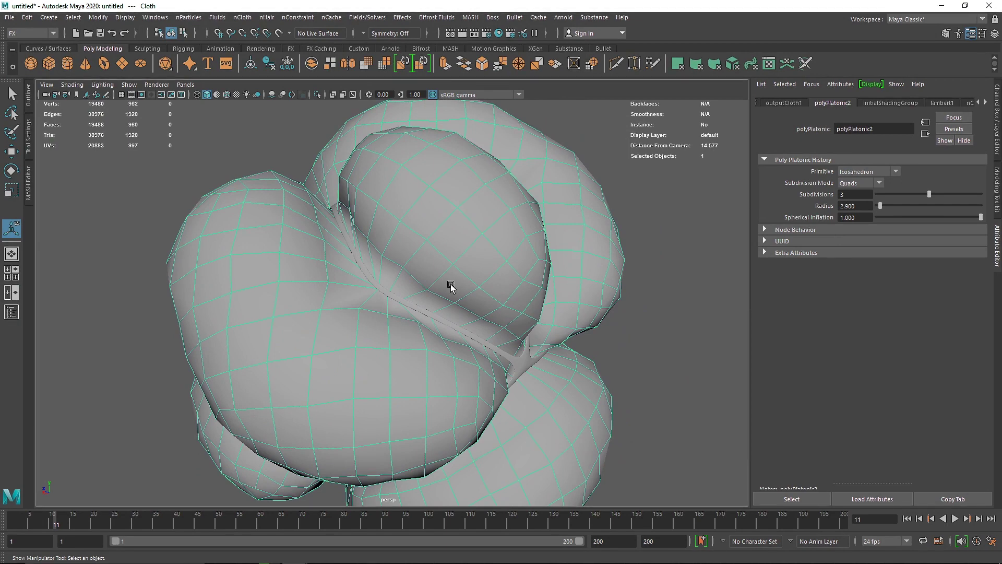
click(848, 195)
click(907, 518)
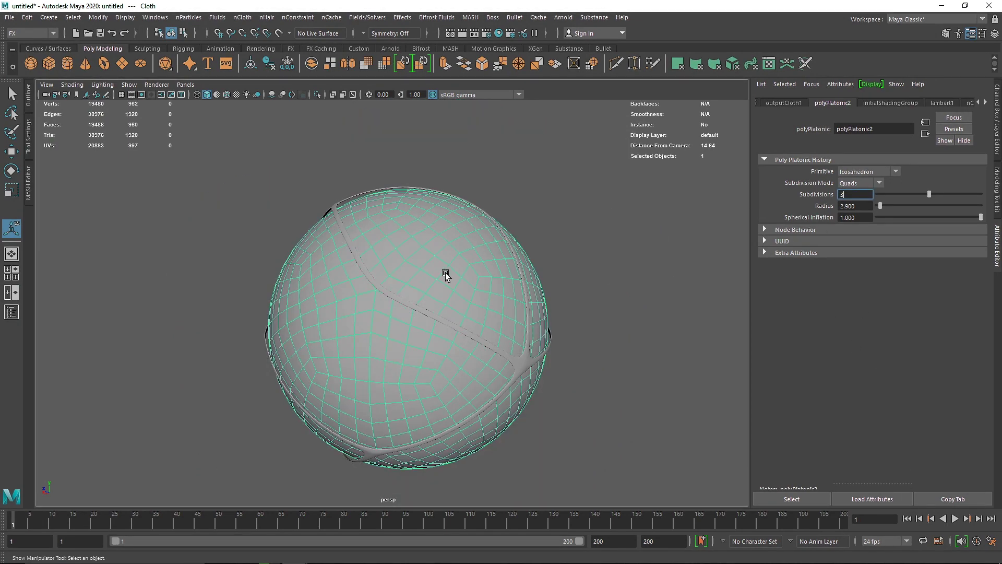
click(948, 102)
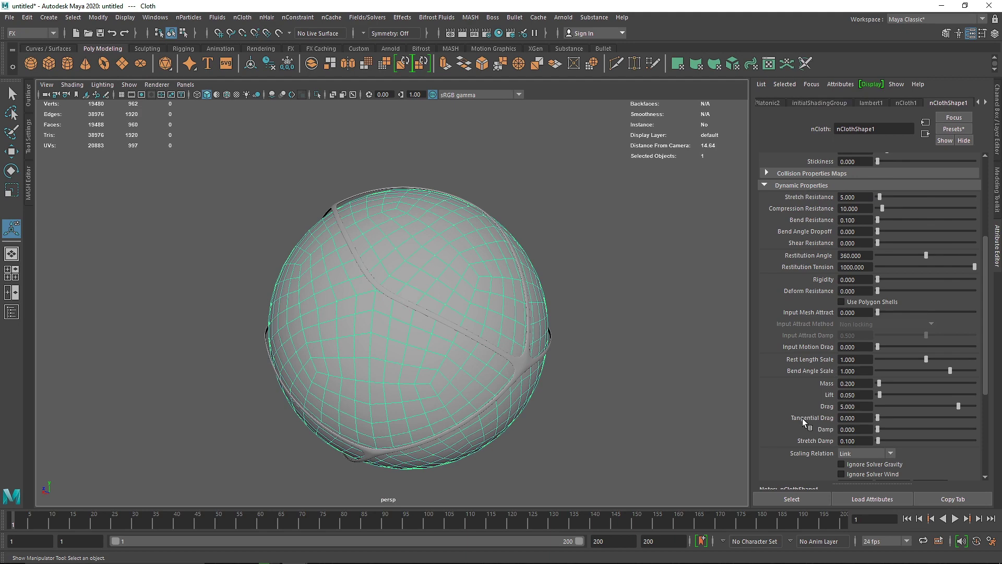
Step: Reveal the cloth's Pressure settings and play the simulation to watch it inflate
scroll(802, 418, down, 5)
click(787, 386)
click(855, 410)
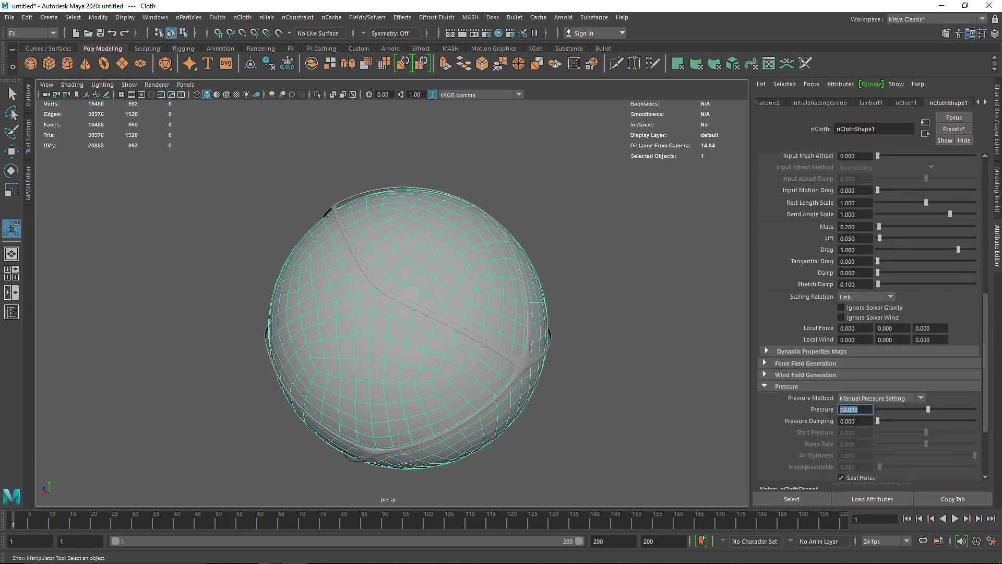
click(955, 520)
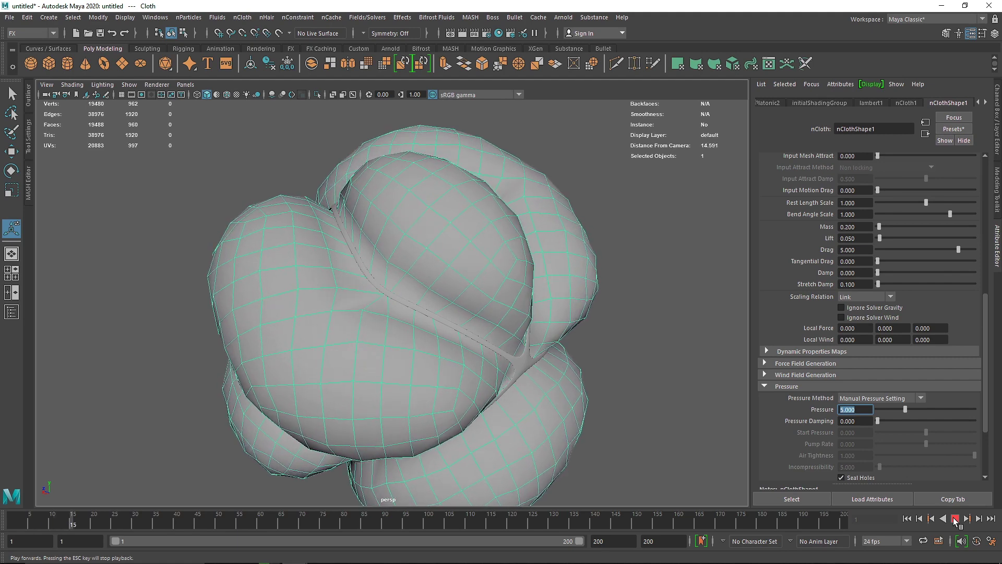
click(955, 519)
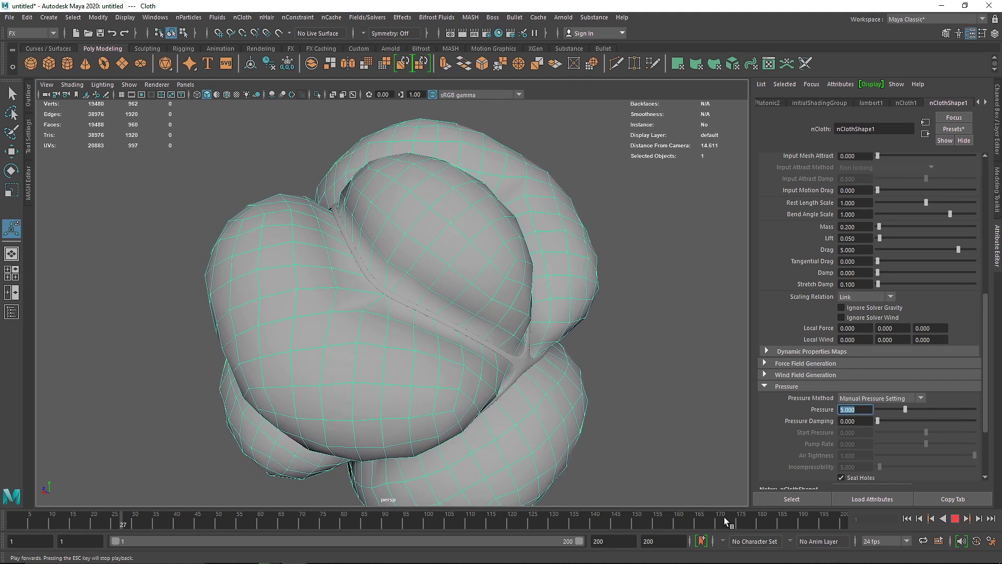
Step: Set the animation end time to frame 35 and play the shortened range
click(663, 541)
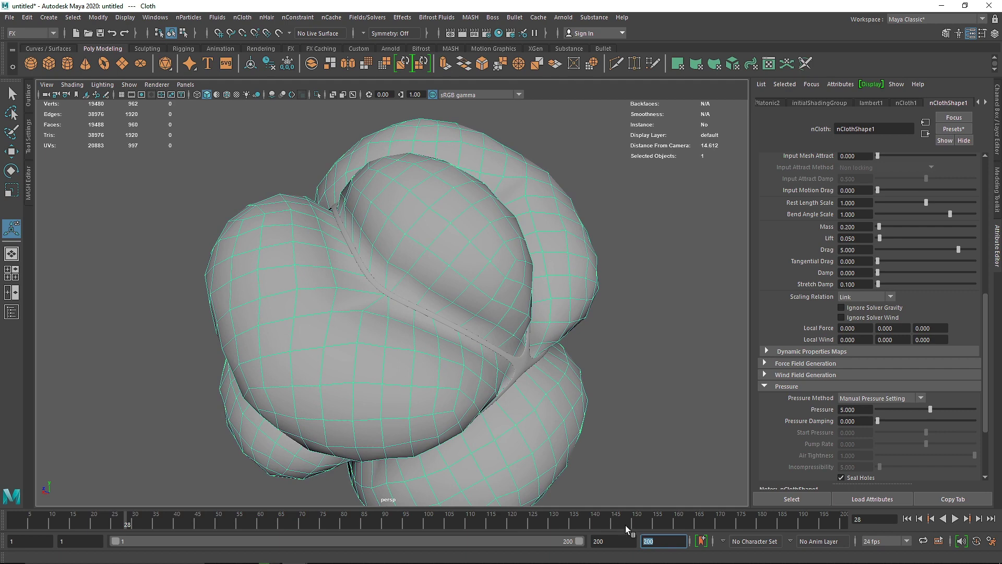
text(35)
key(Return)
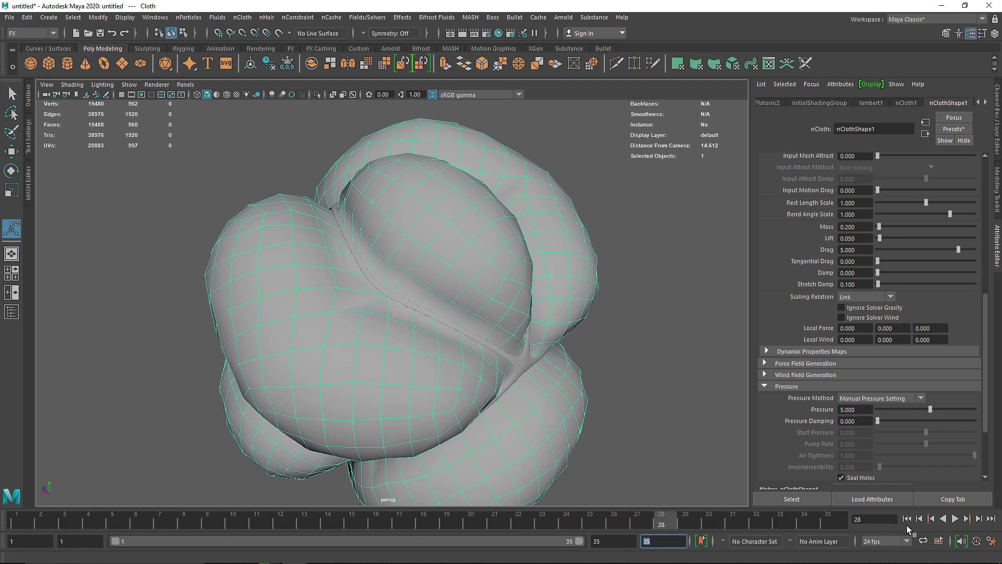
click(955, 519)
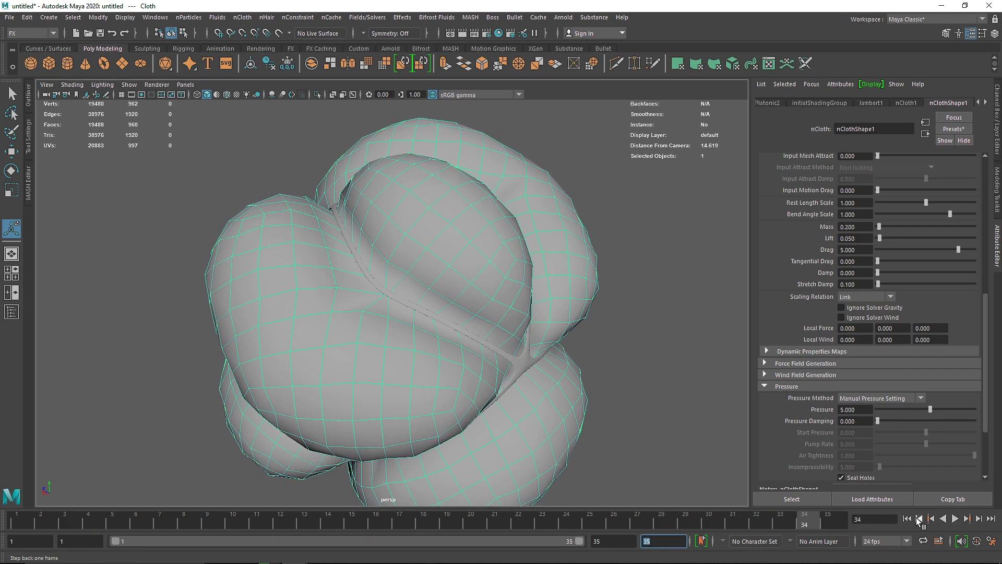
click(908, 520)
Step: Lower Pressure to 4, replay, and inspect the bulging sphere at frame 13
double_click(855, 409)
text(4)
key(Return)
click(955, 519)
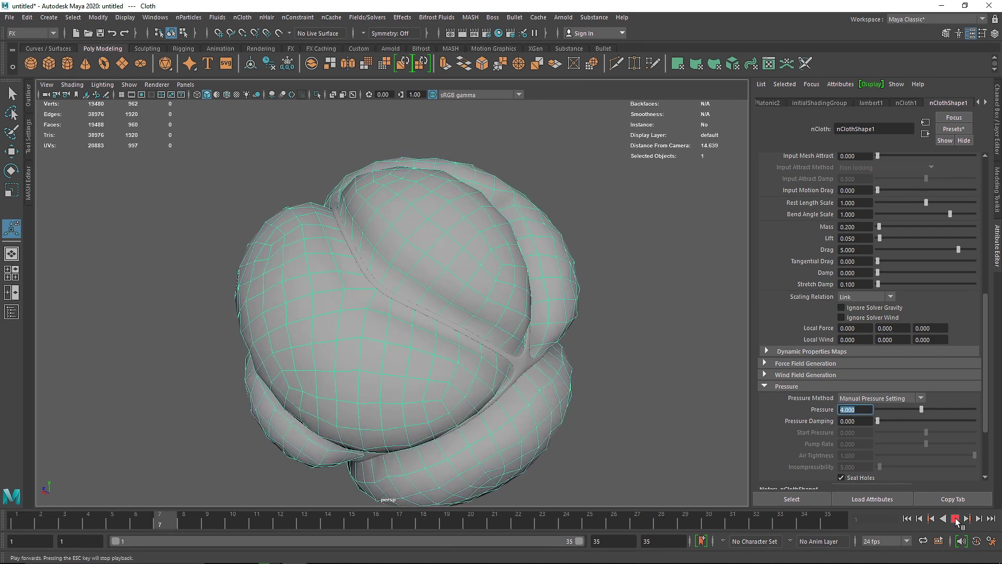
click(955, 520)
alt+drag(501, 433, 444, 412)
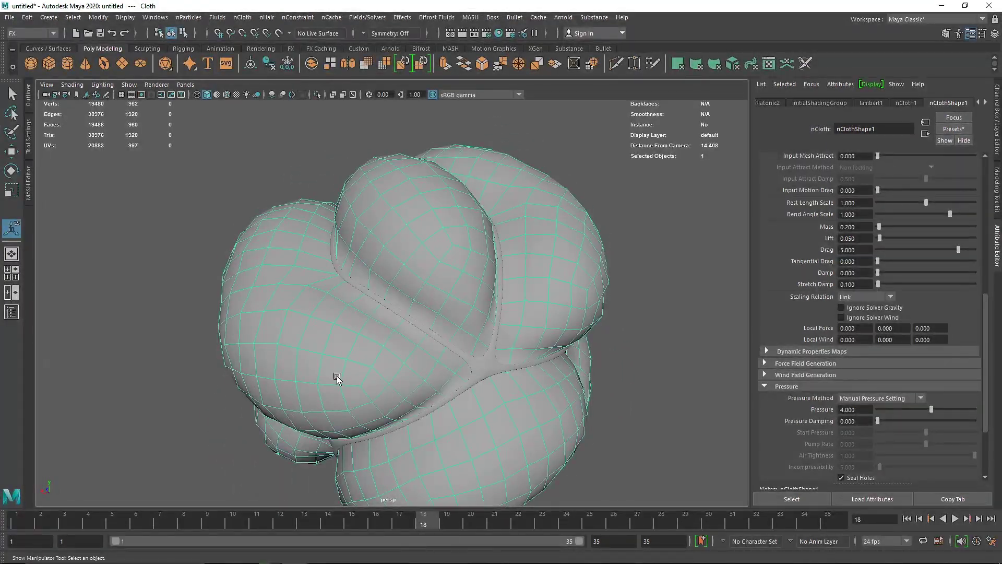
drag(419, 519, 305, 519)
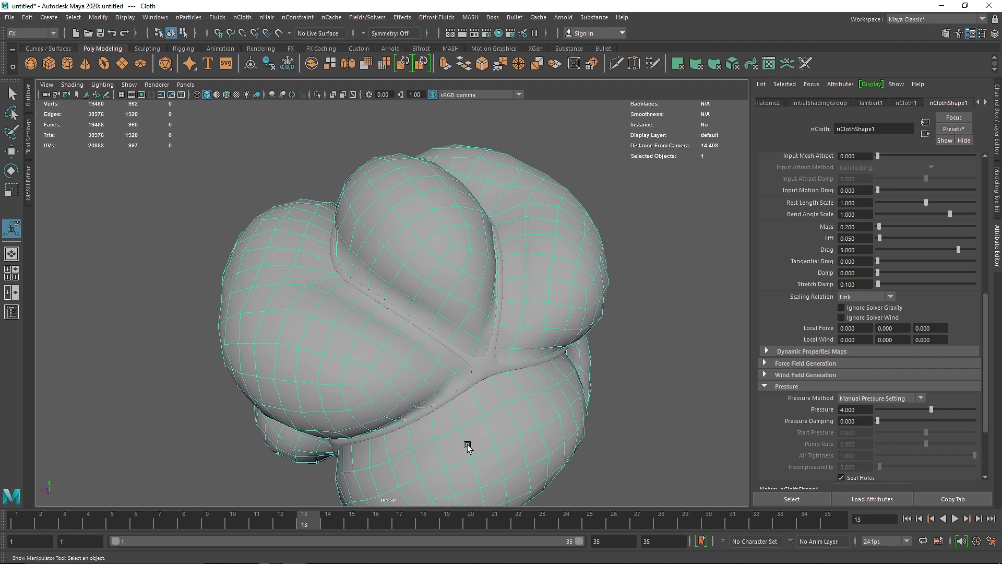
alt+drag(501, 387, 510, 380)
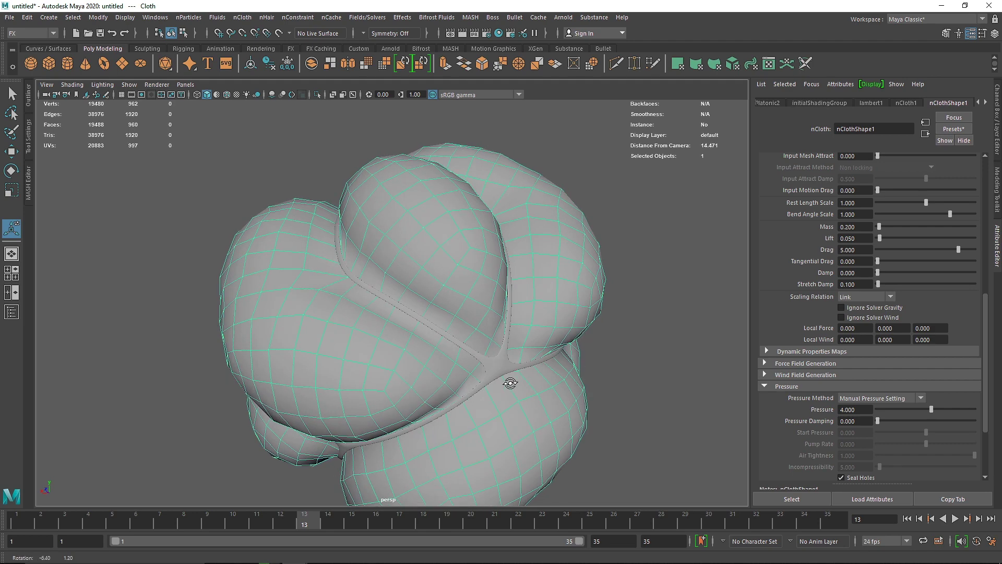
Step: Rewind to frame 1 and select the cloth sphere
click(907, 518)
click(502, 380)
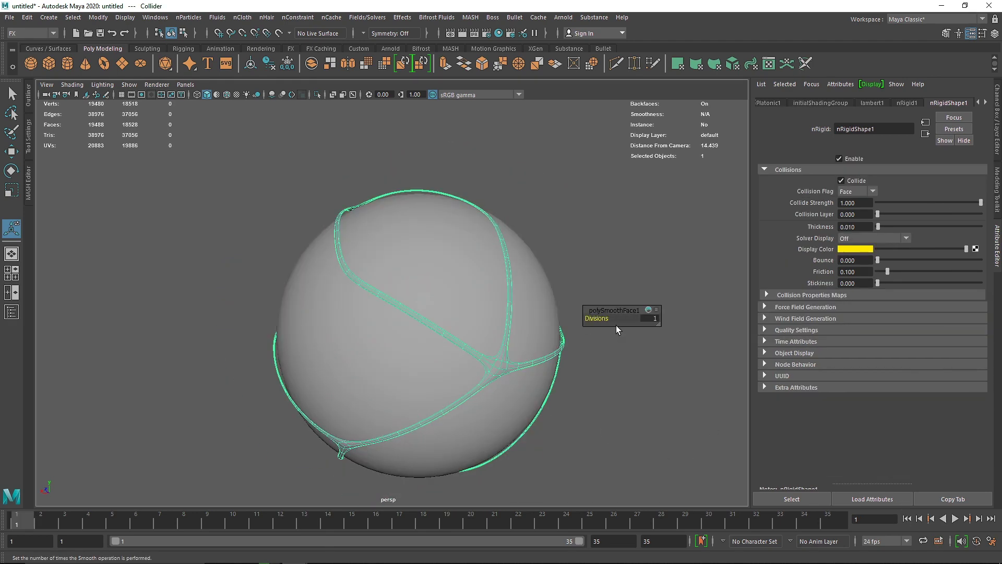
click(468, 302)
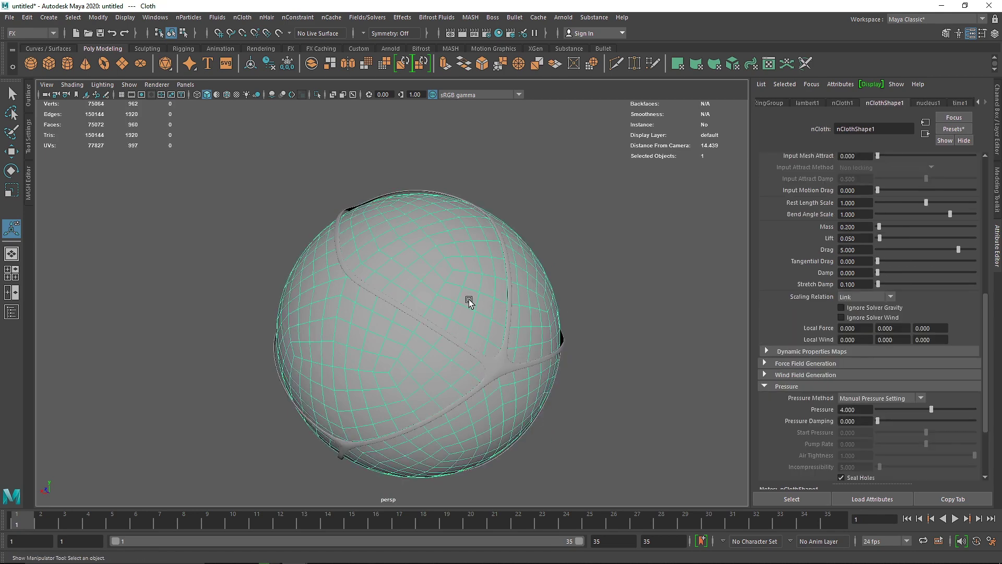
click(792, 103)
click(791, 103)
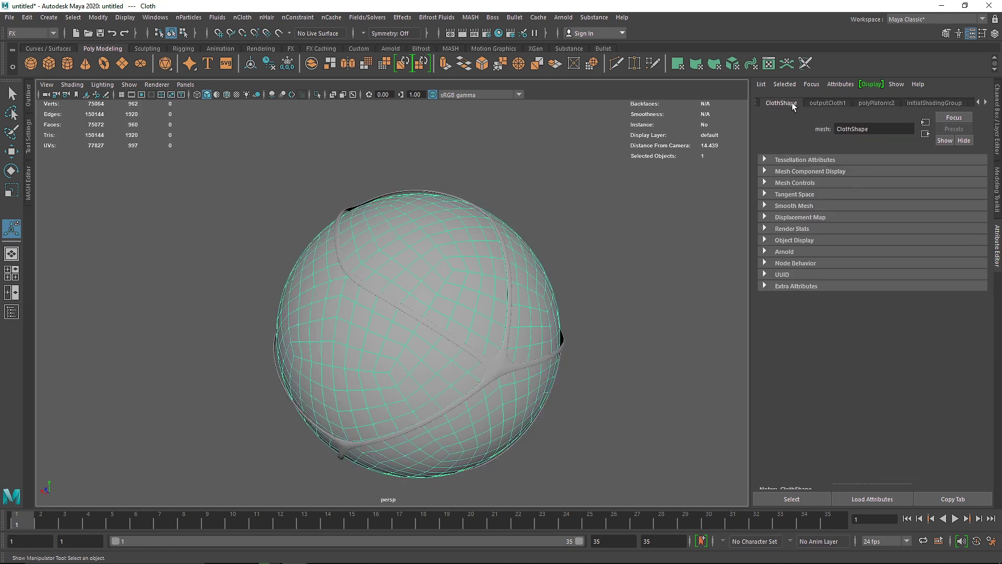
Step: Set the polyPlatonic2 Subdivisions to 4 and clear the selection
click(873, 103)
double_click(853, 195)
text(4)
key(Return)
click(700, 258)
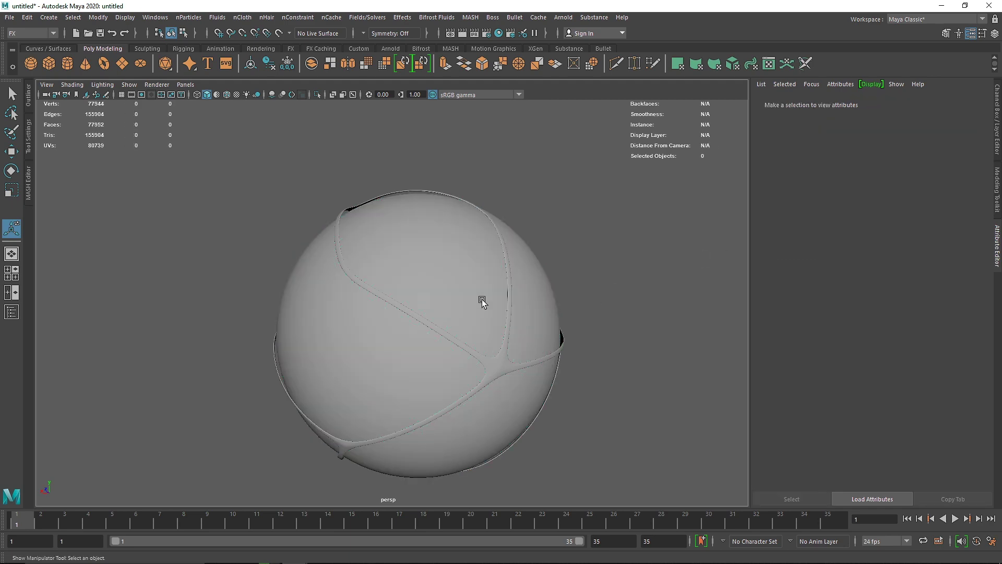
Step: Reselect the cloth and browse the nCloth Presets list without applying any preset
click(481, 302)
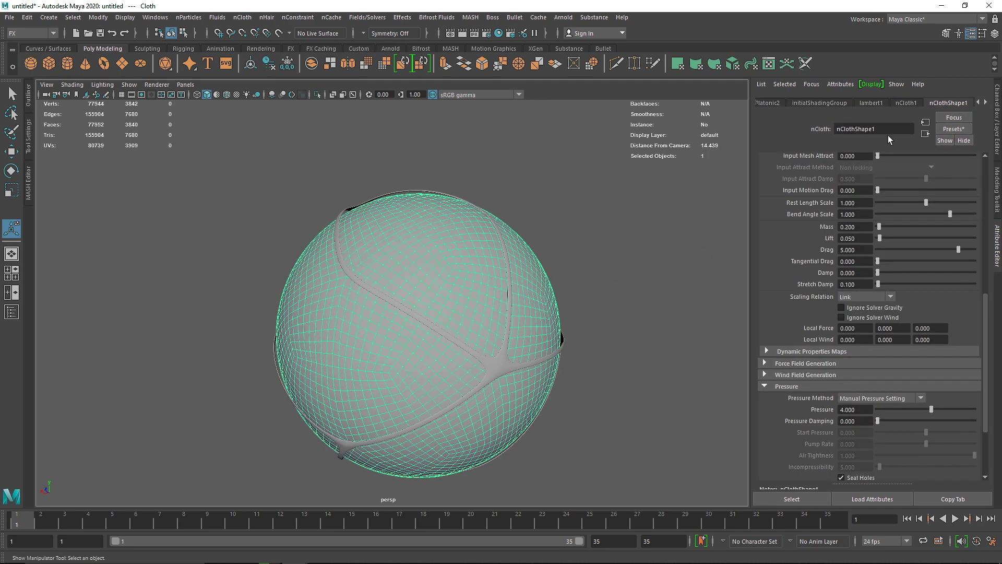
click(949, 129)
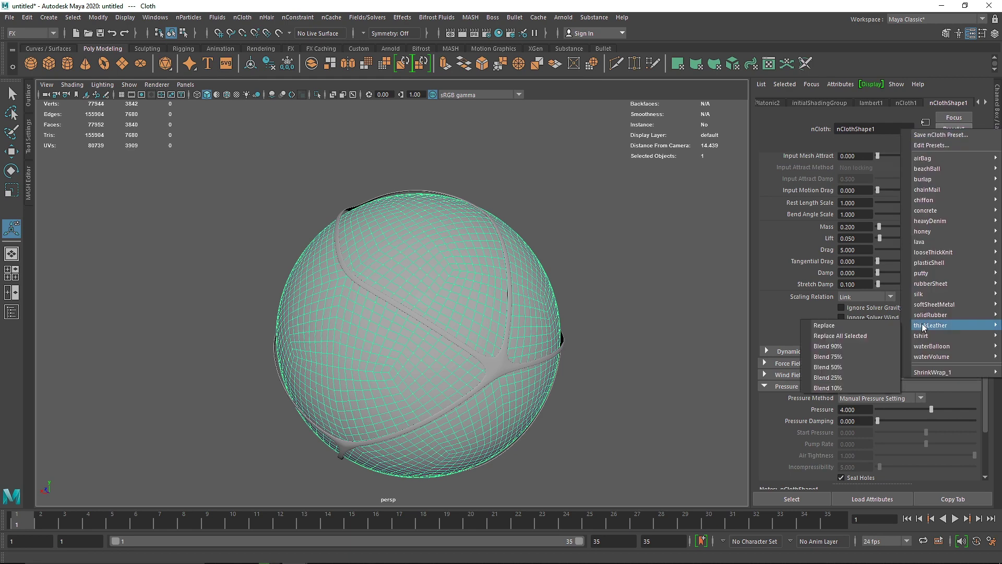
mouse_move(935, 336)
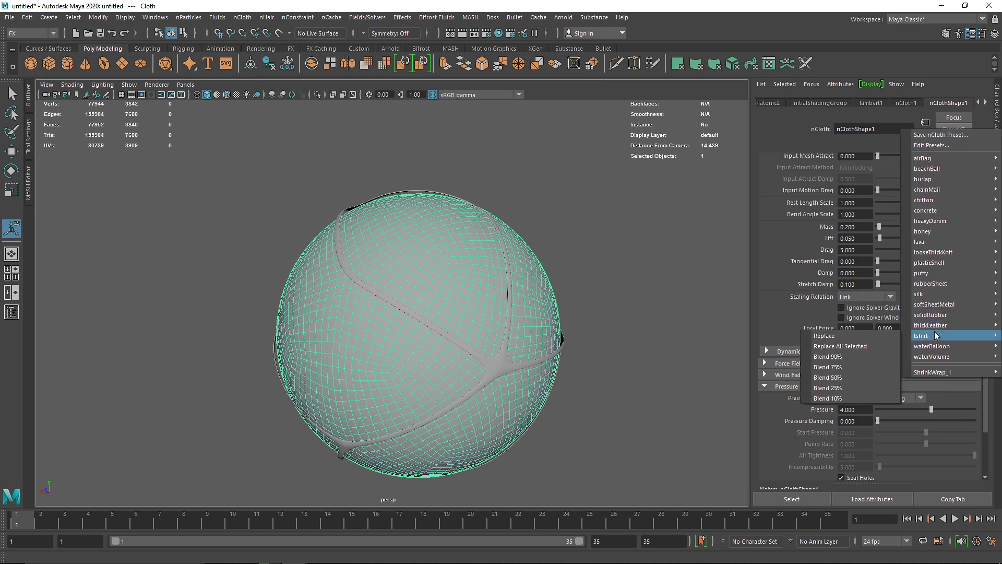
mouse_move(938, 298)
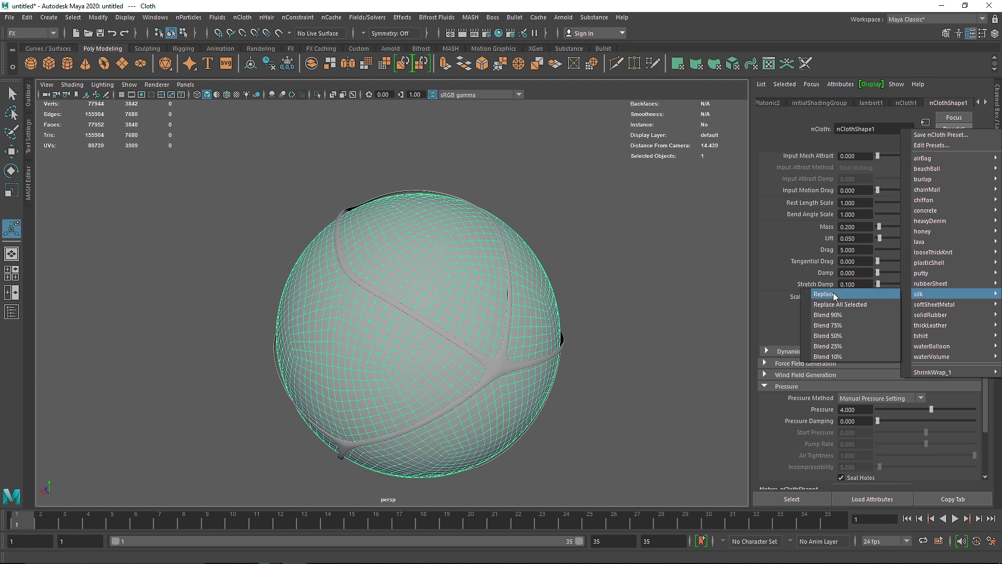
click(788, 302)
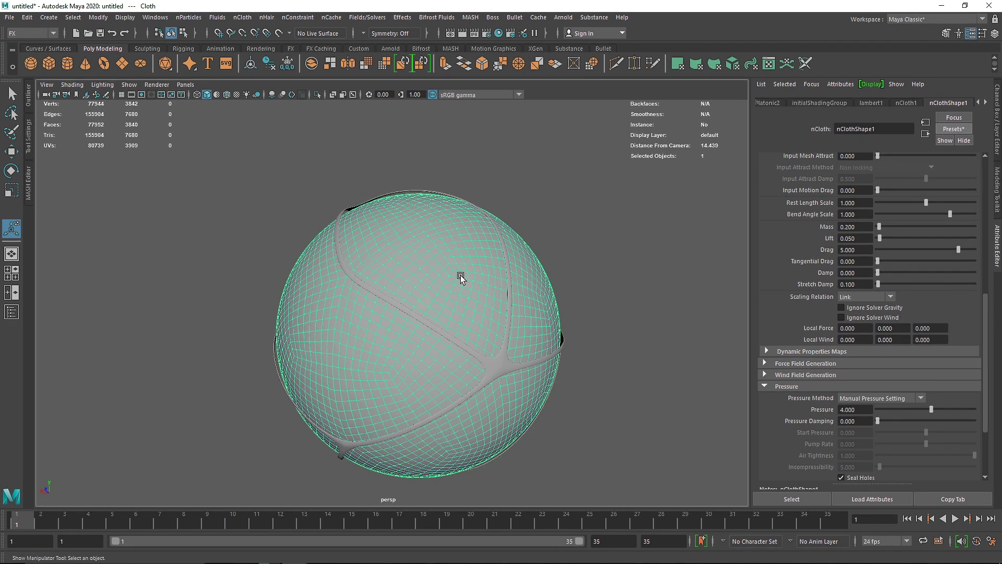
click(556, 248)
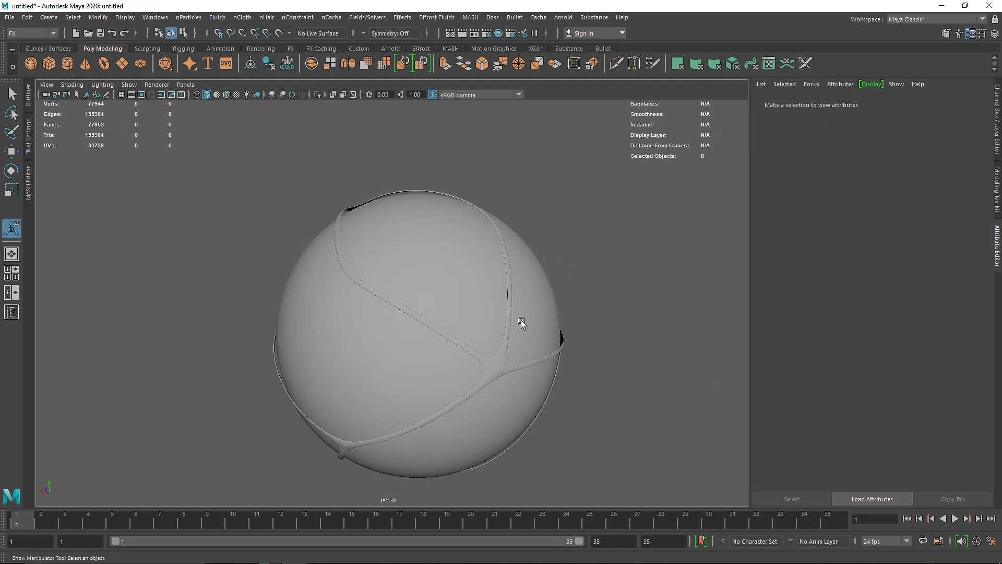
Step: Cache the cloth via nCache > Create New Cache > nObject, choosing Replace Existing
click(443, 273)
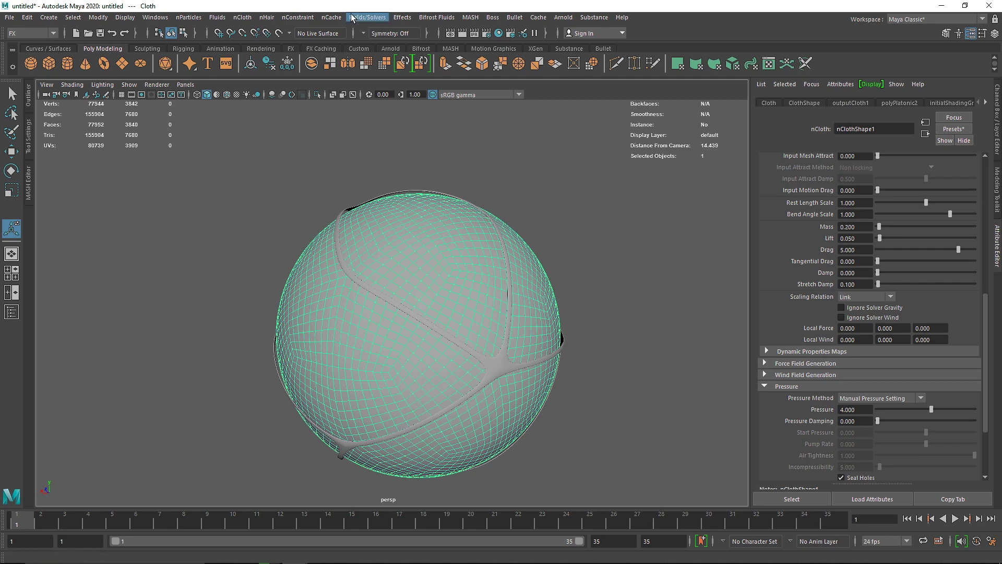
click(331, 18)
mouse_move(349, 44)
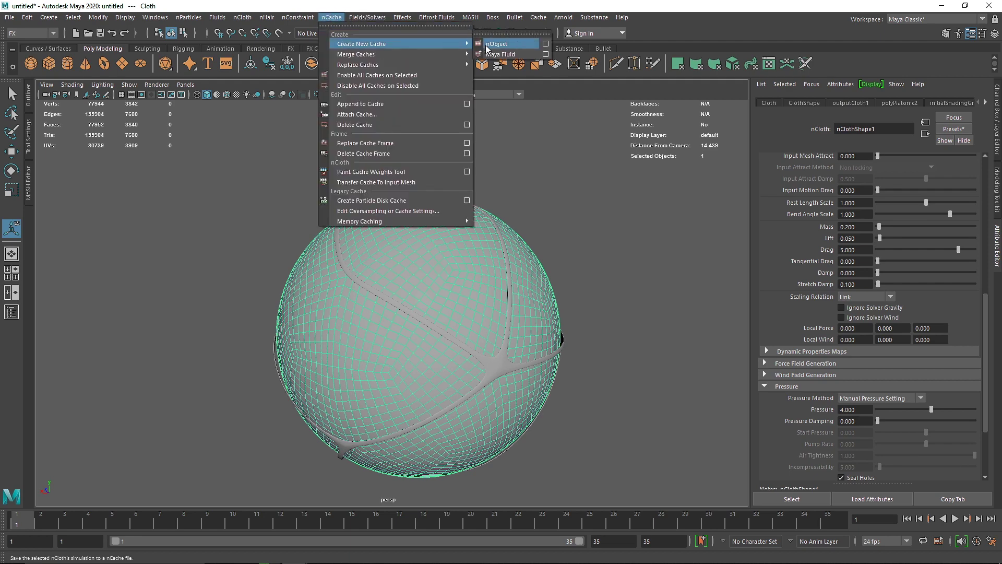
click(504, 45)
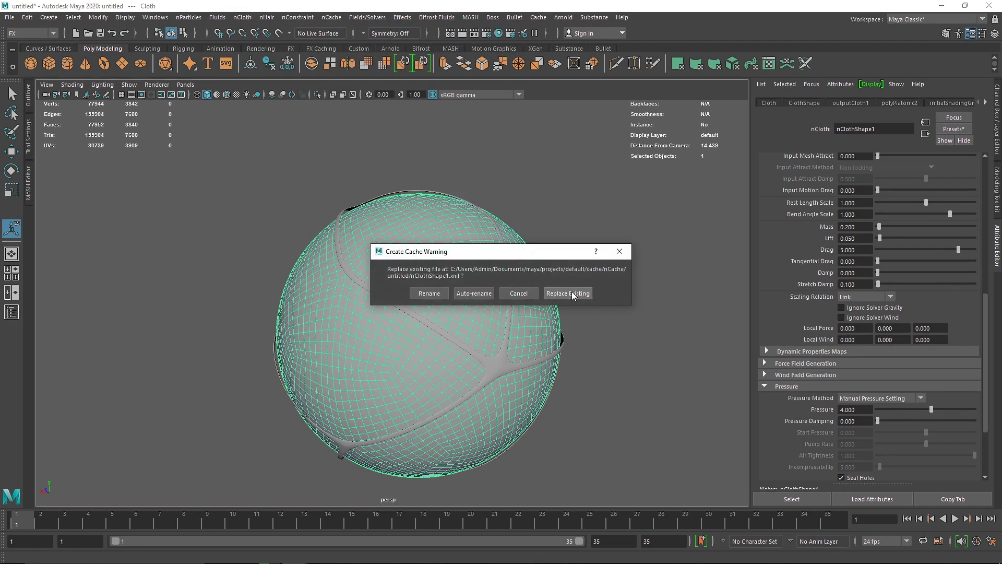
click(568, 293)
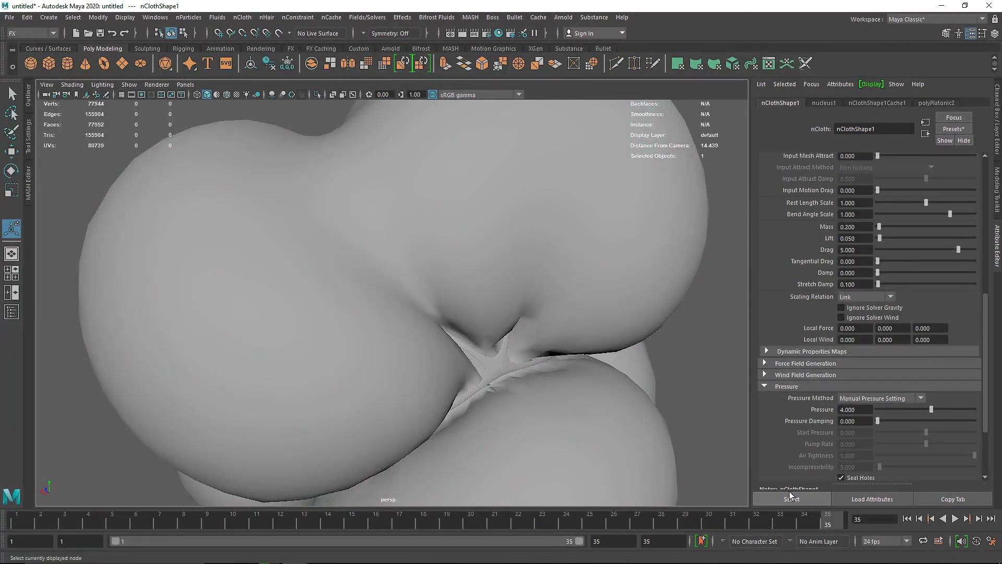
alt+right_drag(557, 356, 530, 338)
Step: Play the cached simulation from frame 1, orbit around the cloth, and scrub back to frame 10
click(907, 519)
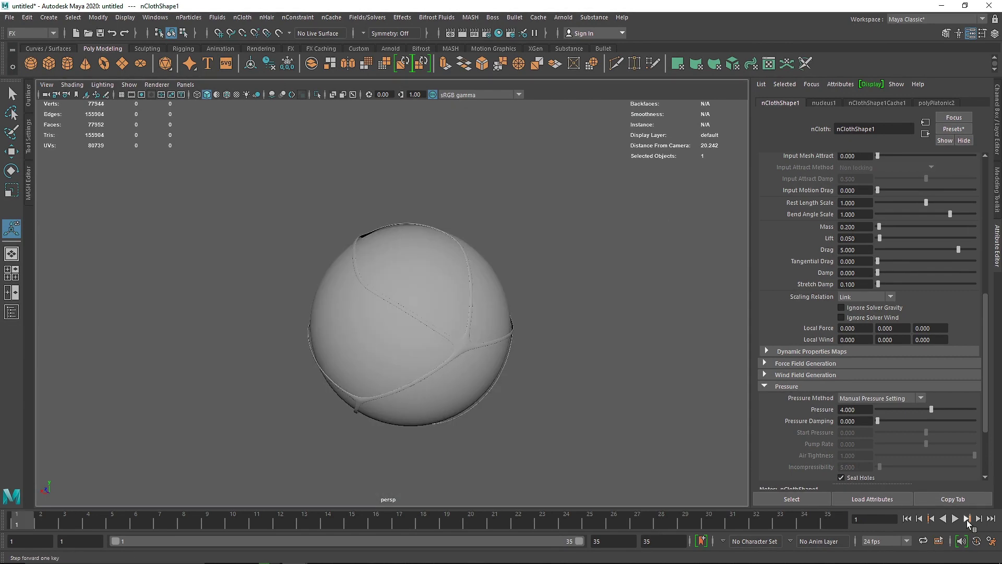
click(955, 518)
alt+drag(386, 413, 338, 362)
scroll(392, 374, up, 4)
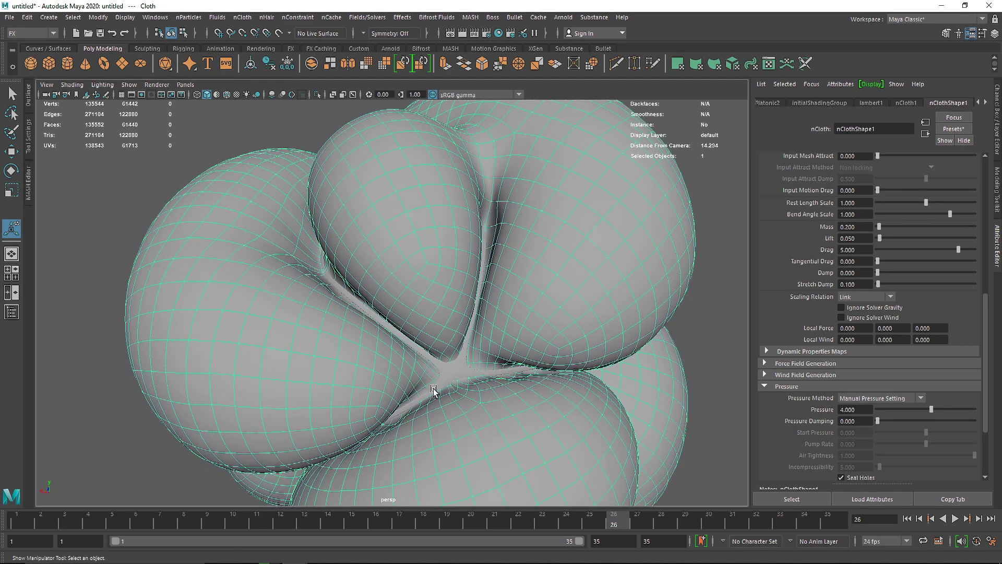
click(106, 178)
alt+drag(291, 273, 458, 273)
click(429, 391)
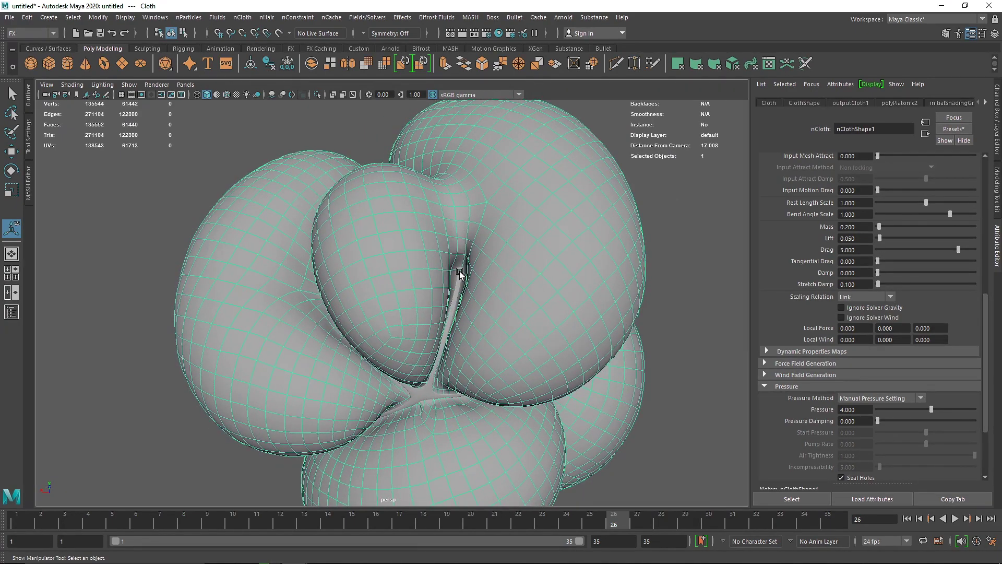
drag(613, 518, 313, 510)
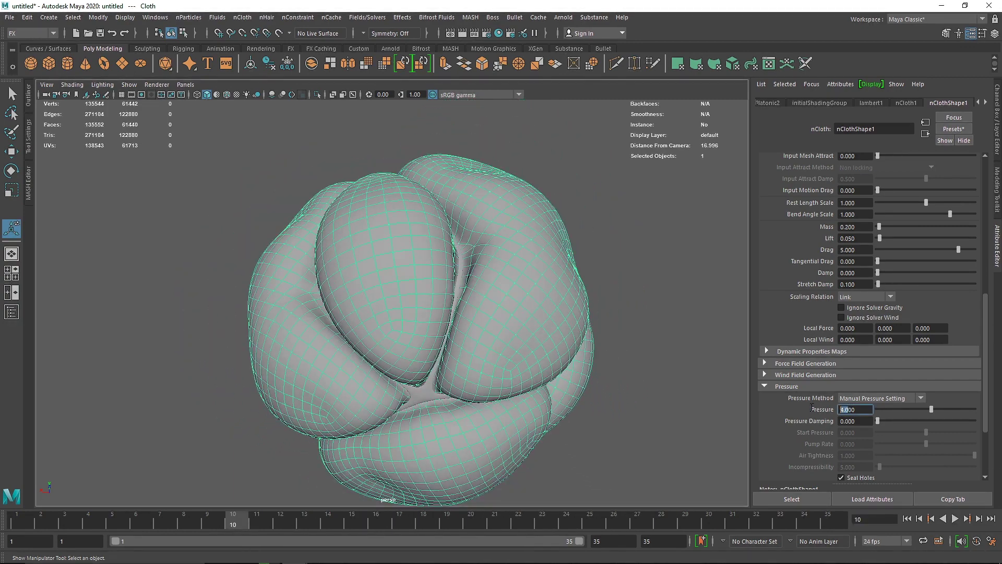
Step: Set the strip-cage collider's nRigidShape1 Stickiness to 0.5, then reselect the cloth sphere
click(906, 520)
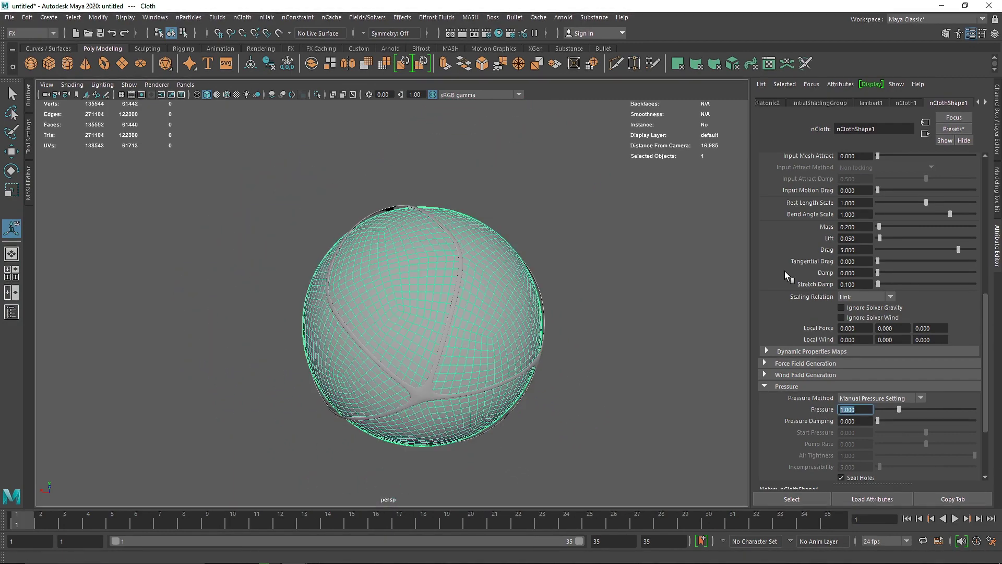
scroll(804, 234, up, 10)
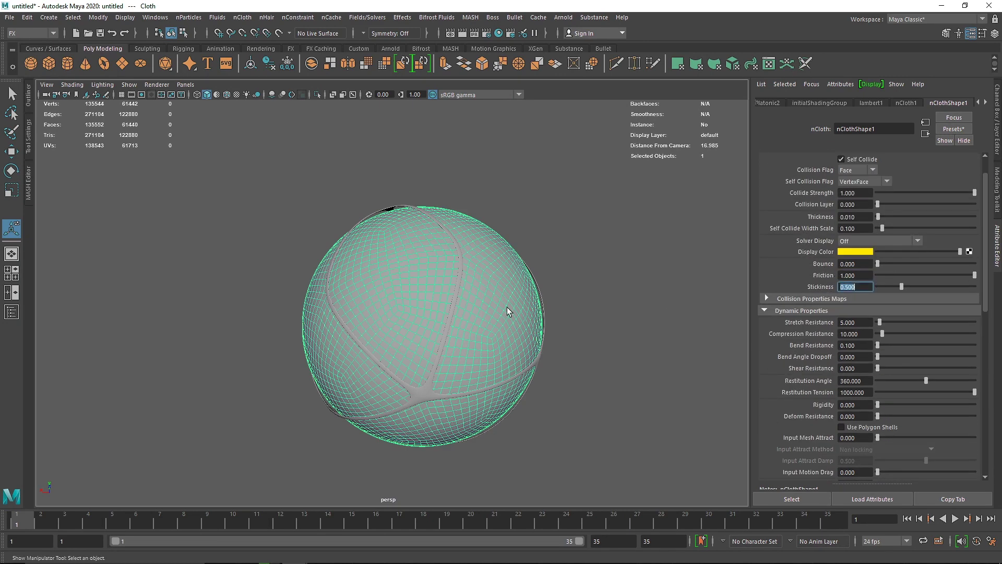
click(450, 321)
text(0.5)
key(Return)
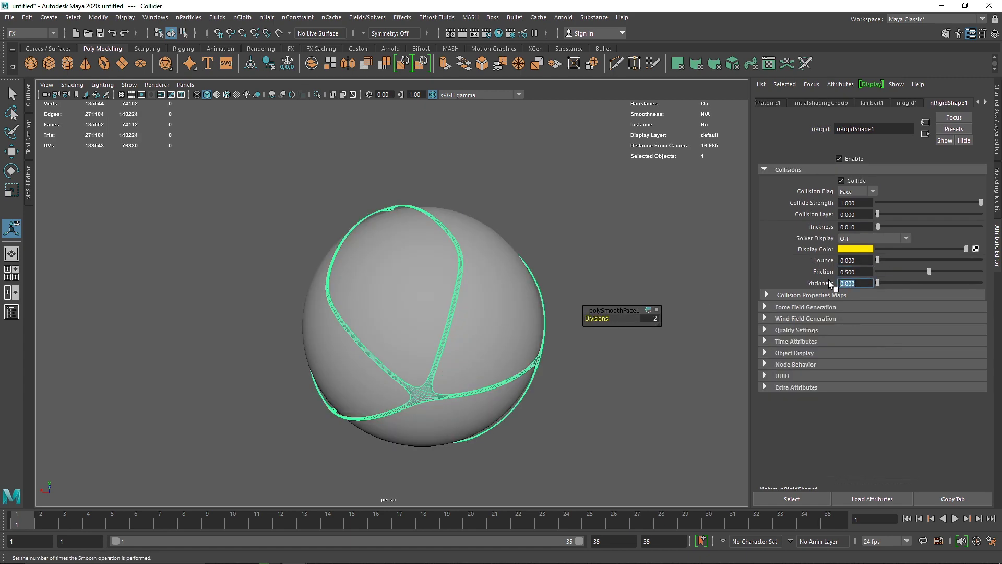
click(418, 224)
Step: Delete the cloth's old cache and create a new nObject cache, choosing Replace Existing
click(331, 21)
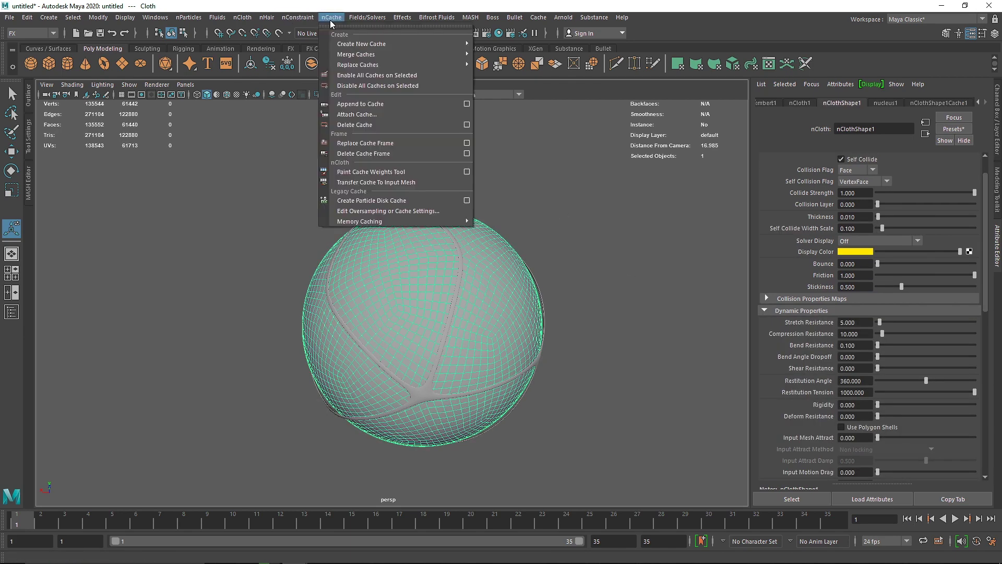
click(355, 125)
click(330, 18)
mouse_move(396, 44)
click(496, 44)
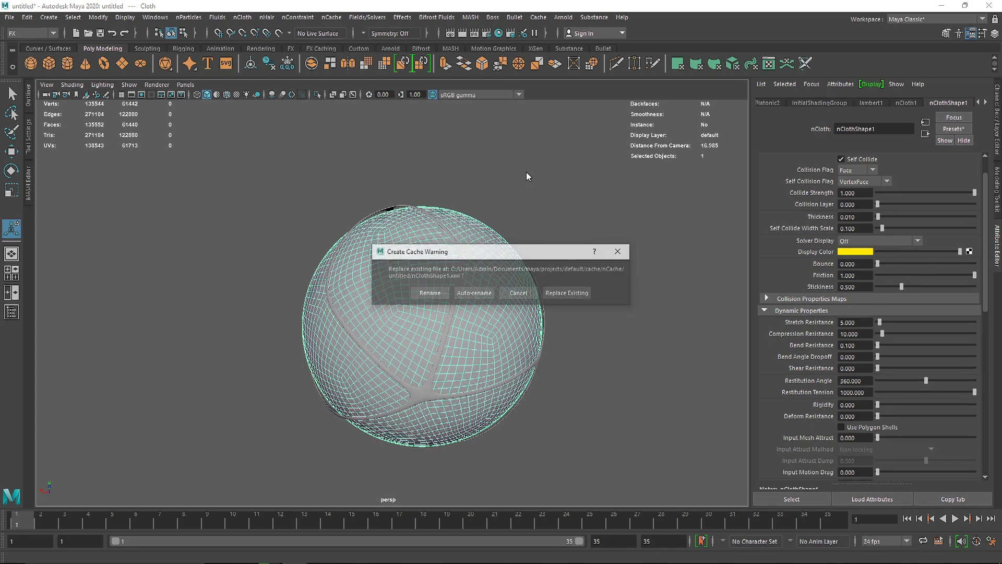
click(569, 296)
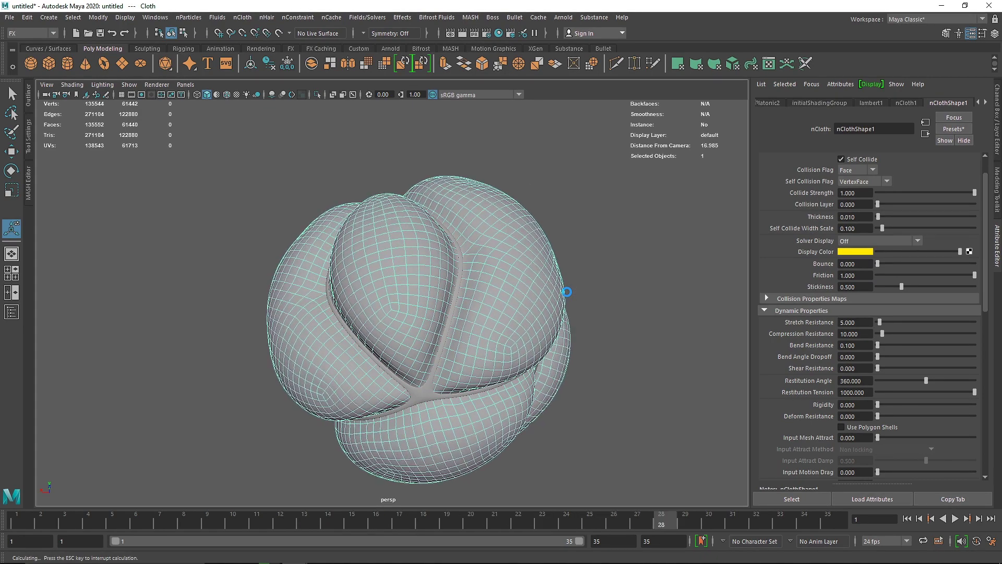
alt+drag(566, 291, 431, 289)
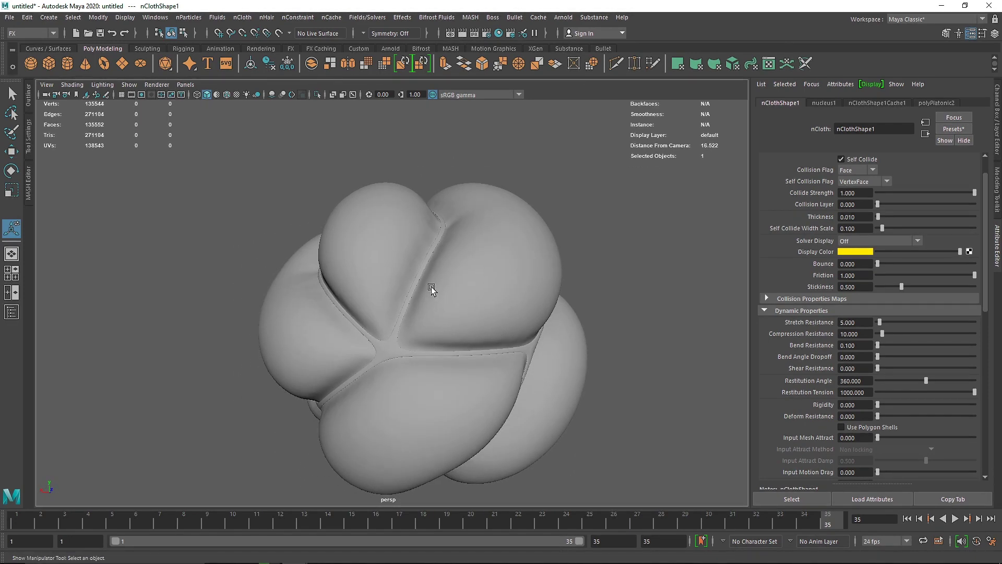
Step: Play the simulation from frame 1 and scroll down to the cloth's Drag setting
click(906, 518)
click(955, 518)
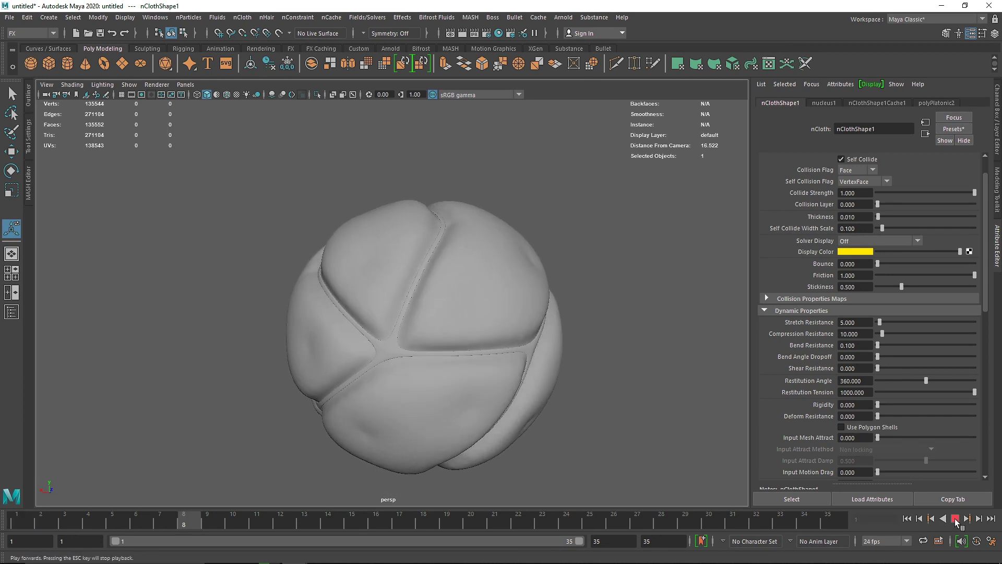
click(955, 519)
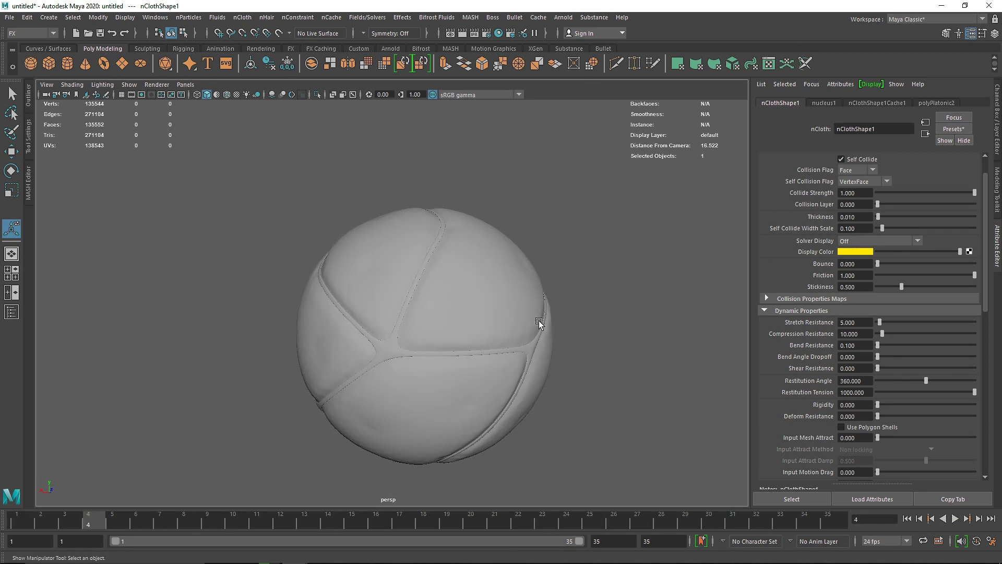
scroll(870, 380, down, 5)
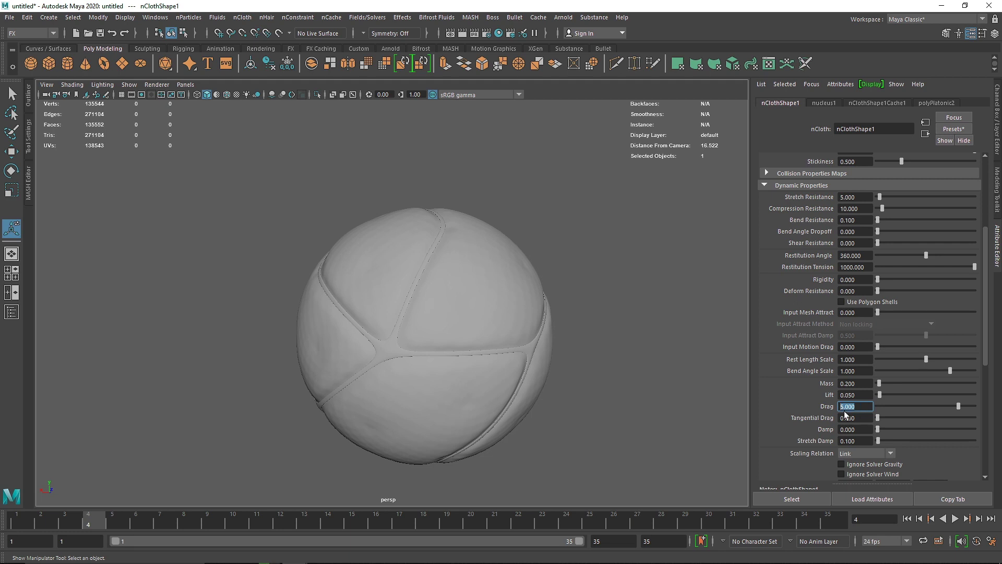
Step: Replay the lobed inflation twice from frame 1, orbiting and pulling back to see the whole cloth
click(919, 519)
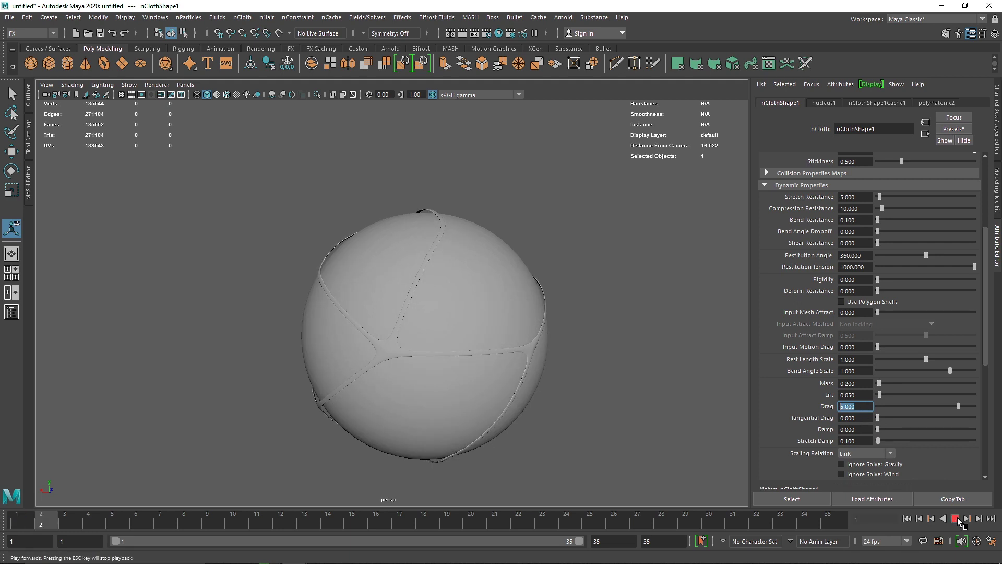
click(956, 518)
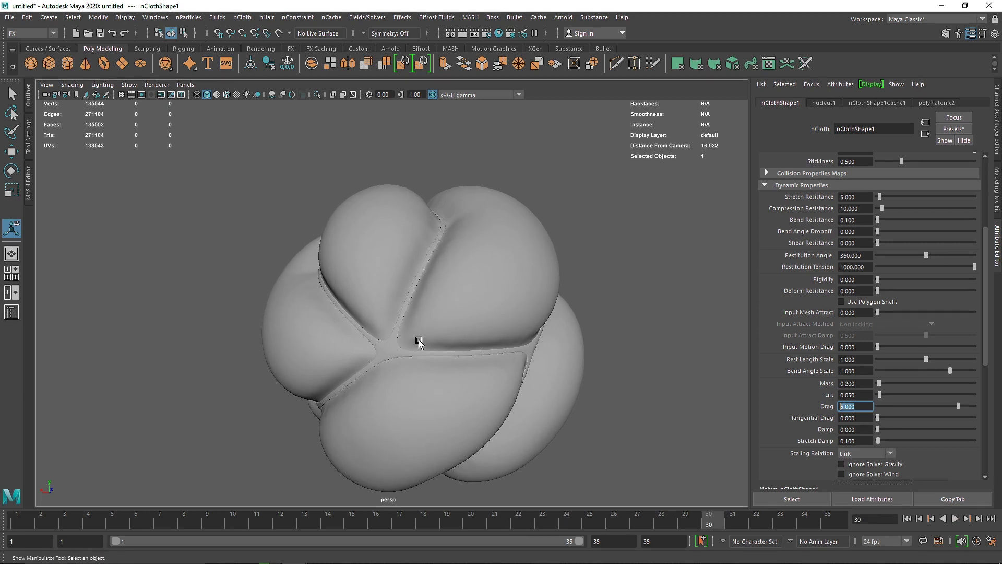
alt+drag(419, 342, 443, 330)
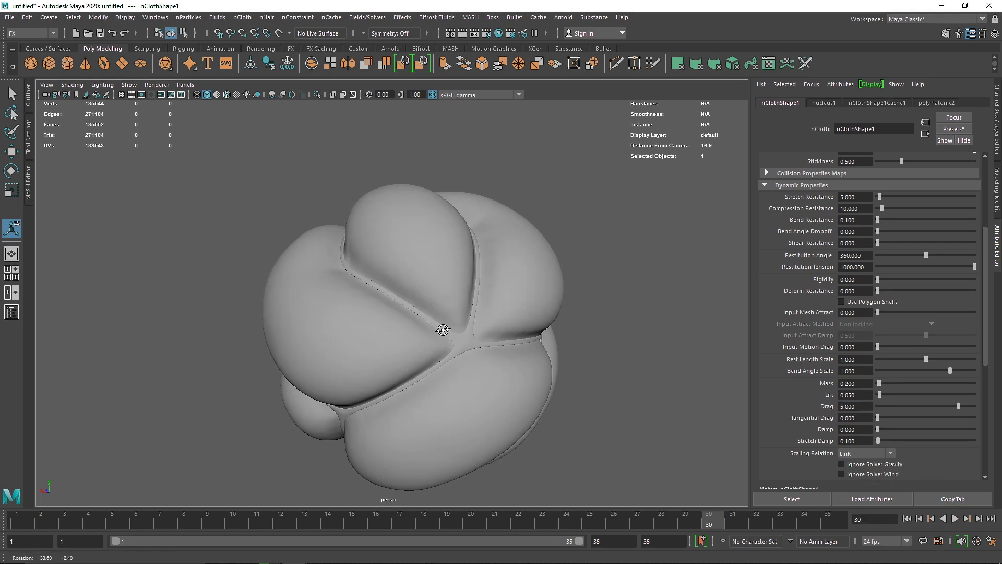
click(907, 519)
click(955, 518)
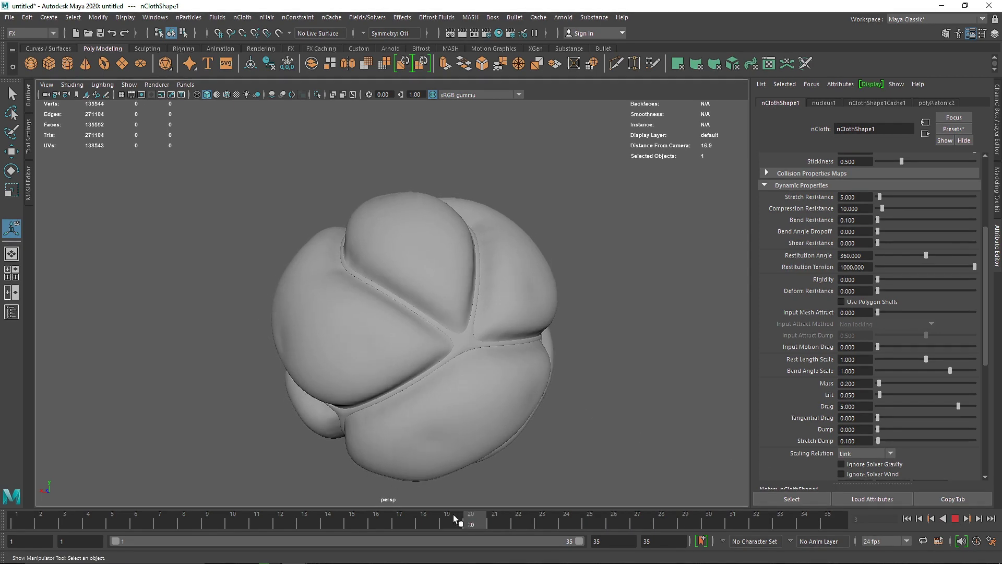
alt+drag(717, 486, 408, 157)
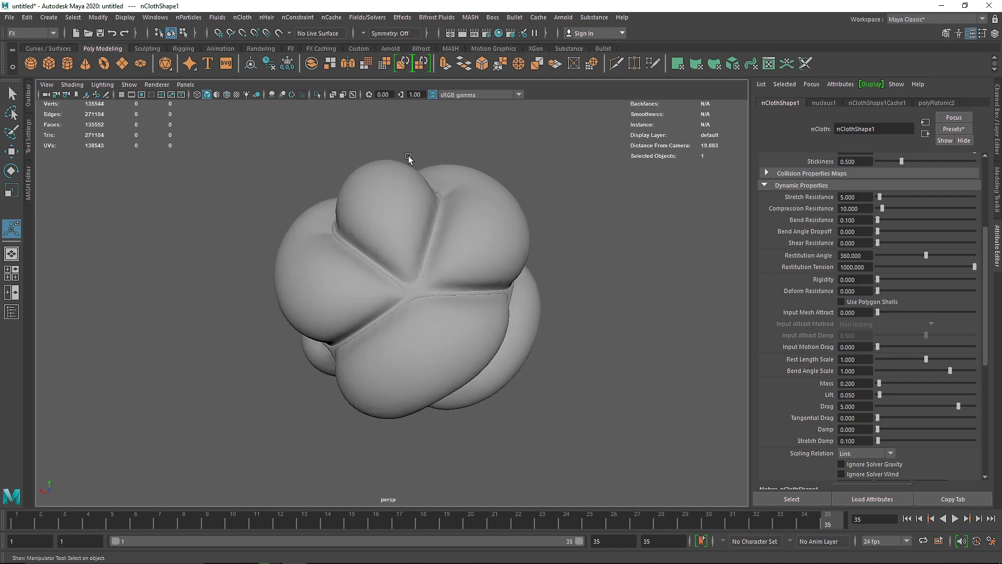
click(390, 48)
Step: Start an Arnold render of the scene and frame the inflated cloth in the 3D view
click(394, 63)
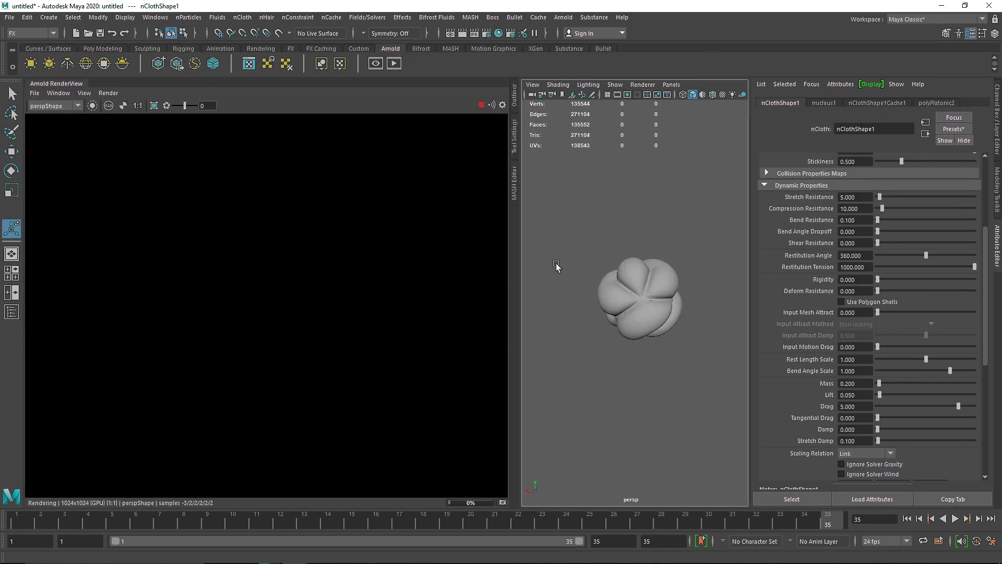
click(626, 290)
key(f)
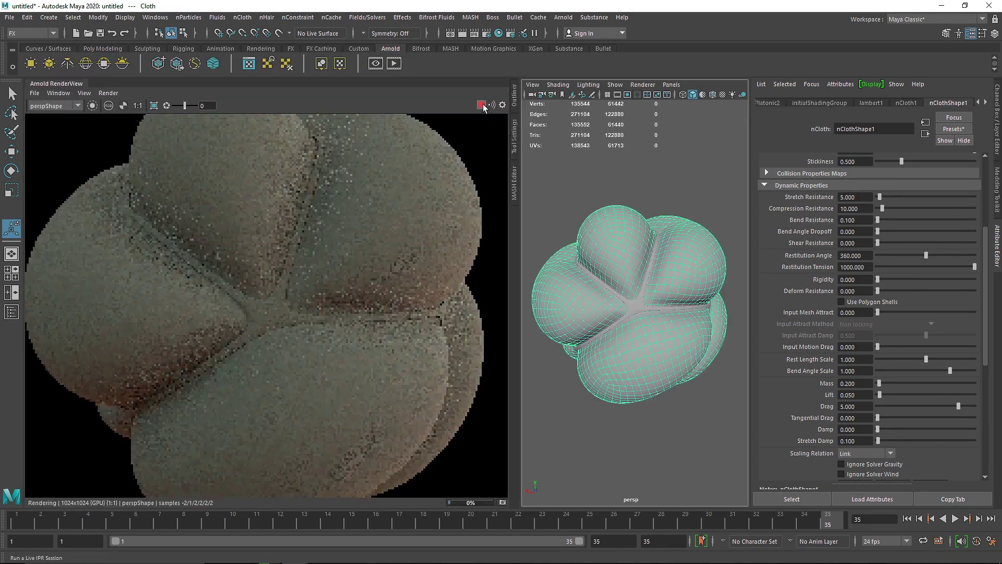
Step: Widen the 3D view beside the render and bring up Arnold new-material choices for the cloth
scroll(369, 255, down, 2)
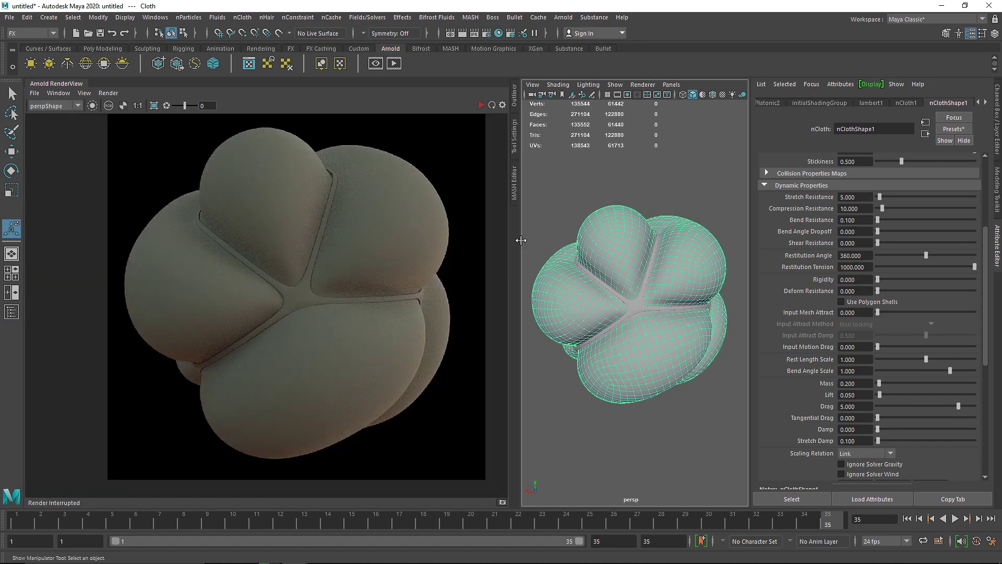
drag(520, 240, 460, 240)
right_drag(577, 242, 579, 493)
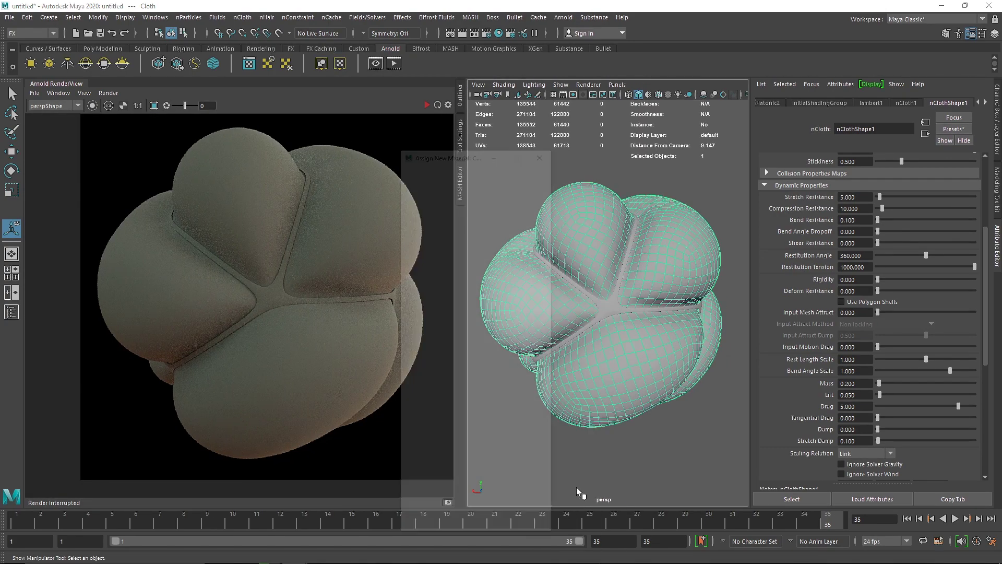
click(430, 222)
Step: Assign an aiStandardSurface to the cloth and replace its settings with a glossy preset
click(423, 228)
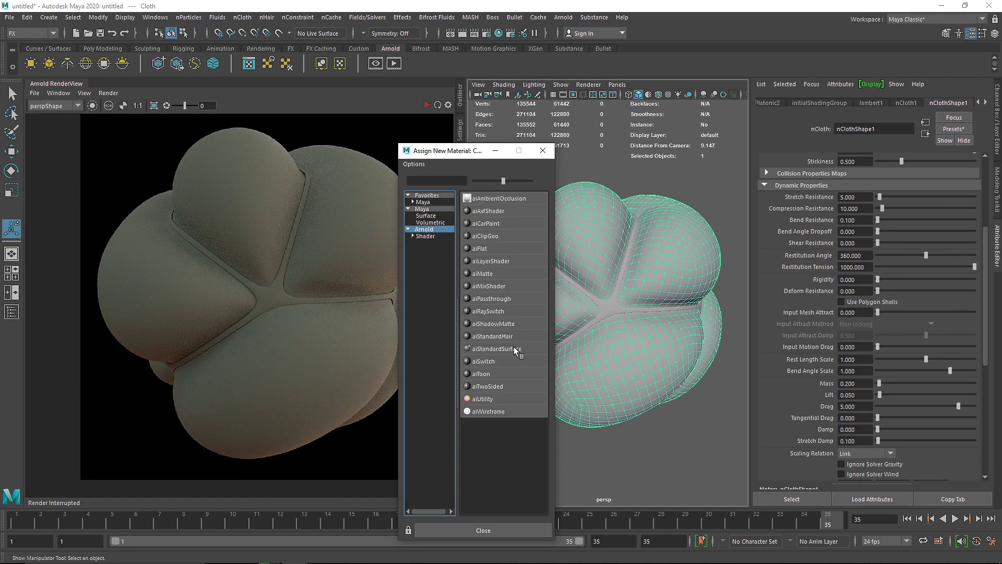
click(514, 351)
click(891, 199)
click(947, 128)
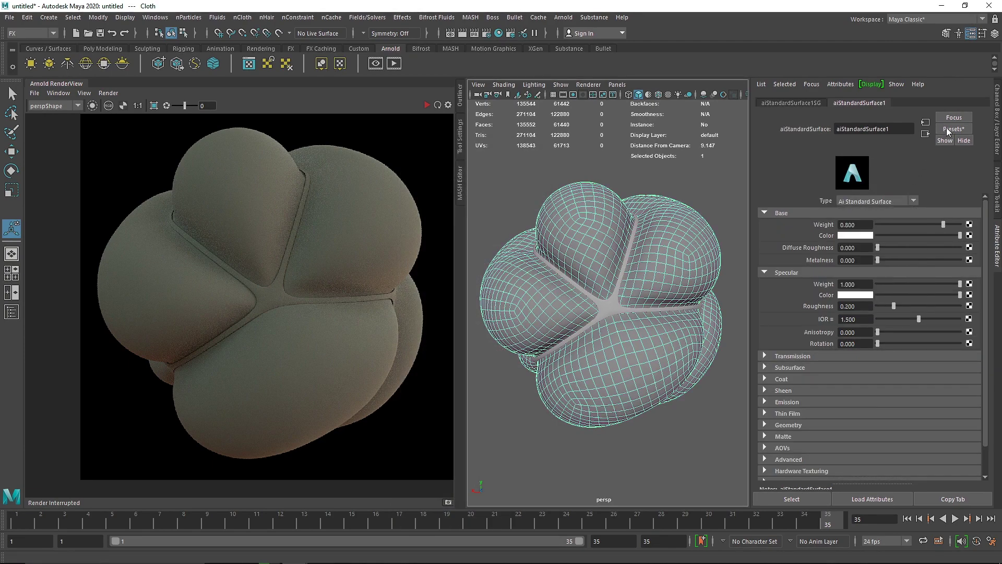
mouse_move(918, 213)
click(852, 218)
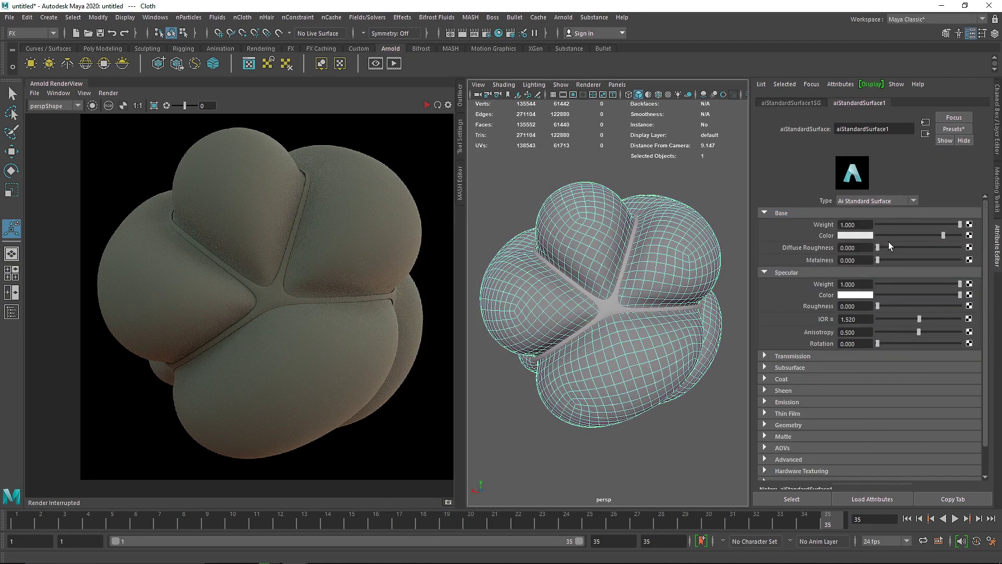
Step: Give the strip-cage collider an aiStandardSurface with the Gold preset, then restart the Arnold render
click(612, 298)
right_drag(612, 299, 631, 502)
click(425, 236)
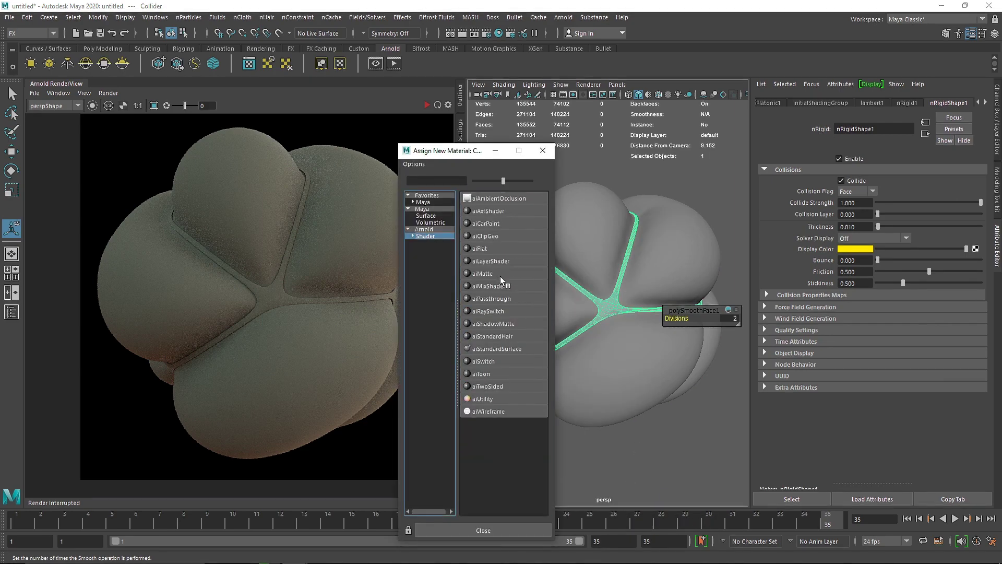
click(516, 351)
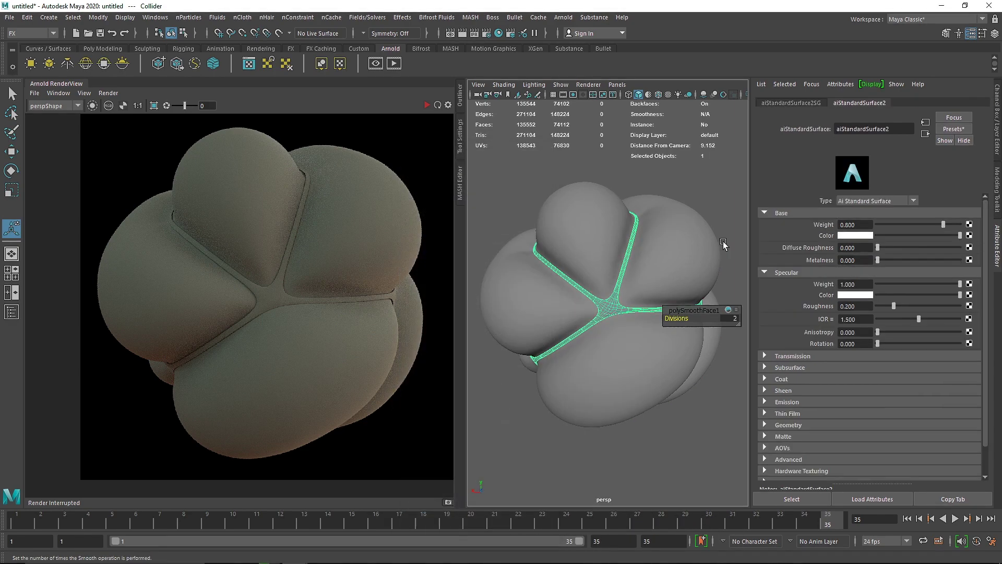
click(944, 133)
mouse_move(908, 327)
click(793, 327)
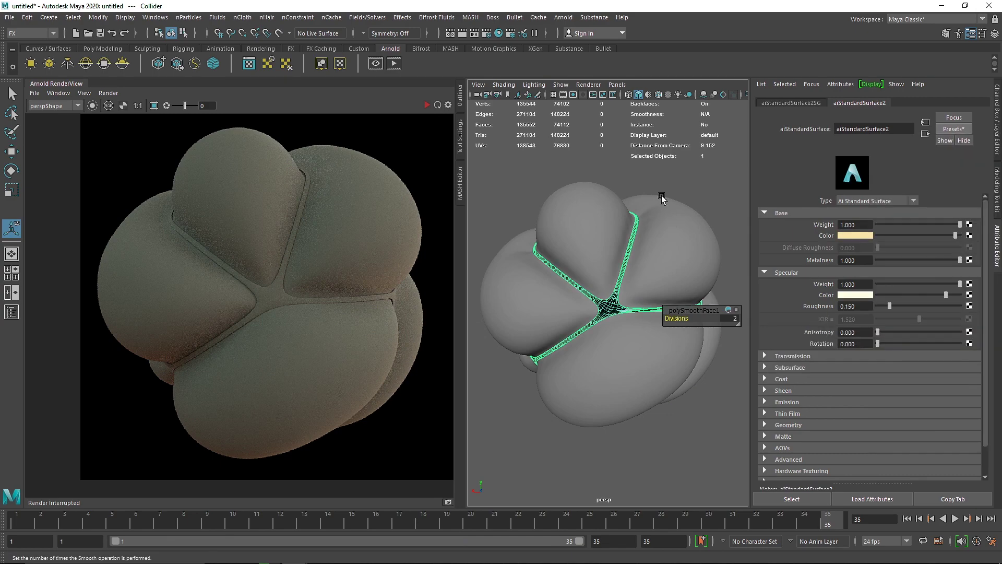
click(661, 197)
click(429, 106)
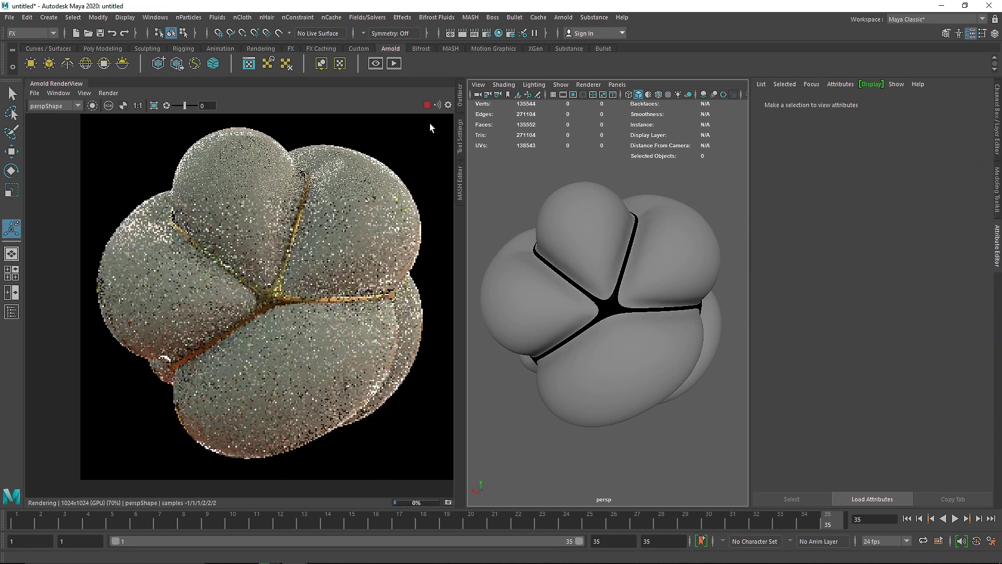
Step: Orbit the white-and-gold model from several angles while the render refreshes, selecting the collider
scroll(651, 265, down, 3)
alt+drag(650, 264, 538, 285)
scroll(596, 293, up, 3)
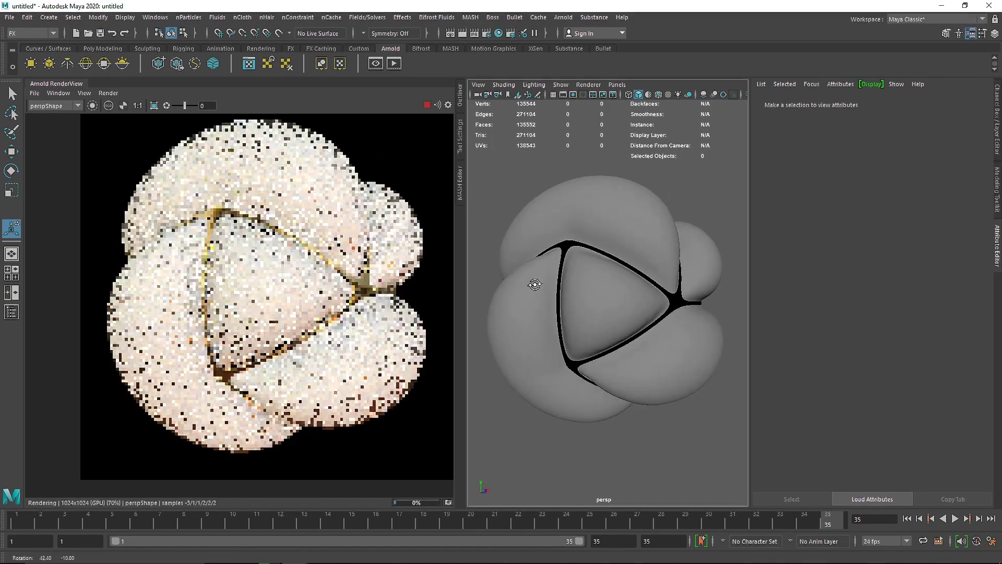
scroll(568, 291, down, 3)
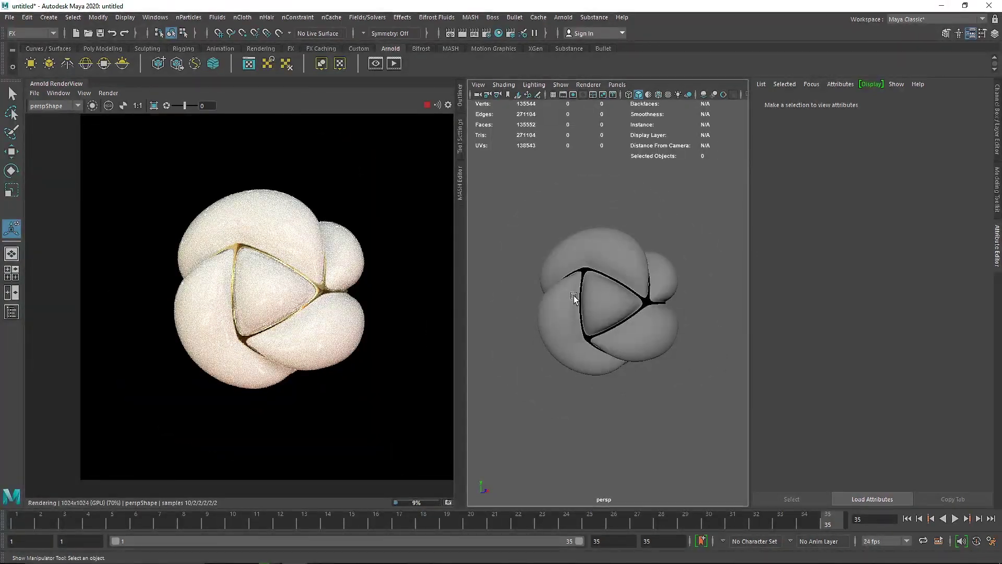
alt+drag(604, 304, 581, 329)
scroll(611, 329, up, 3)
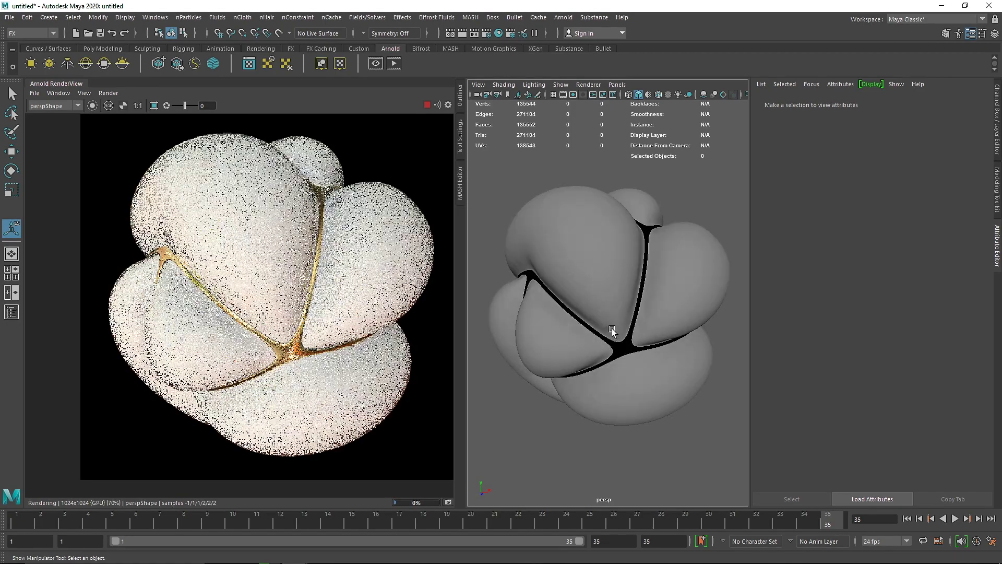
click(618, 318)
alt+drag(569, 309, 707, 312)
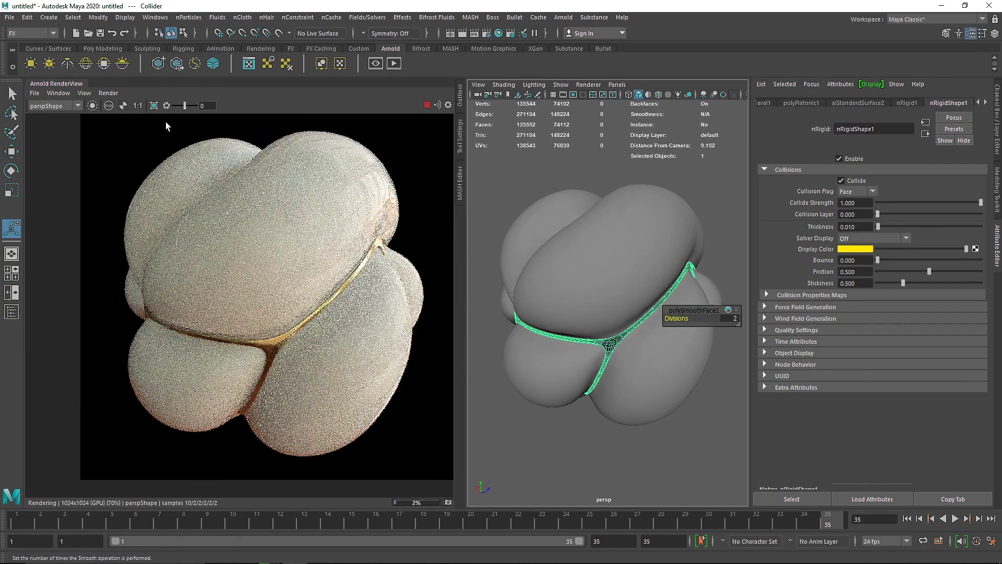
Step: Switch to the Poly Modeling shelf and close the Arnold RenderView panel to enlarge the 3D view
click(102, 48)
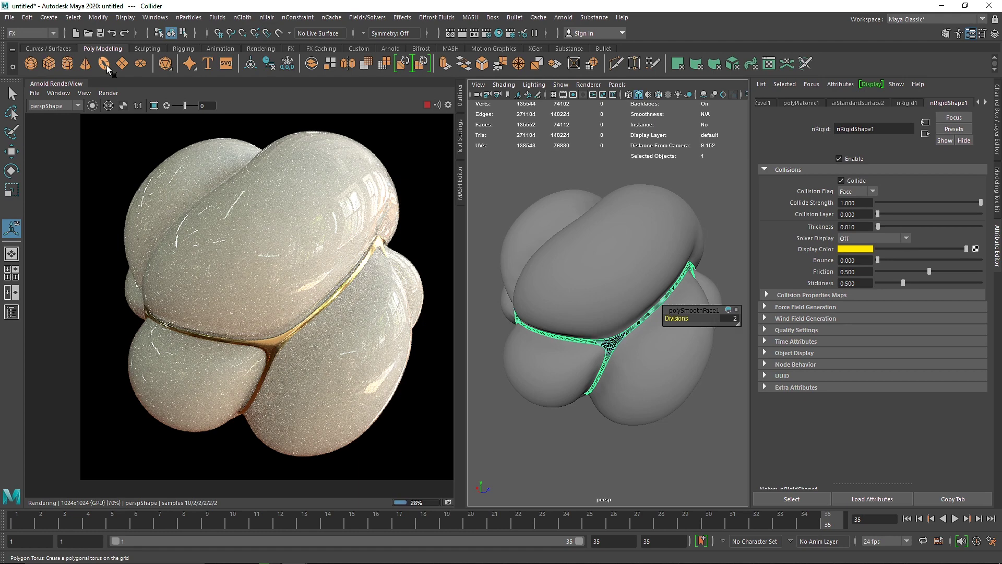
click(58, 92)
click(105, 113)
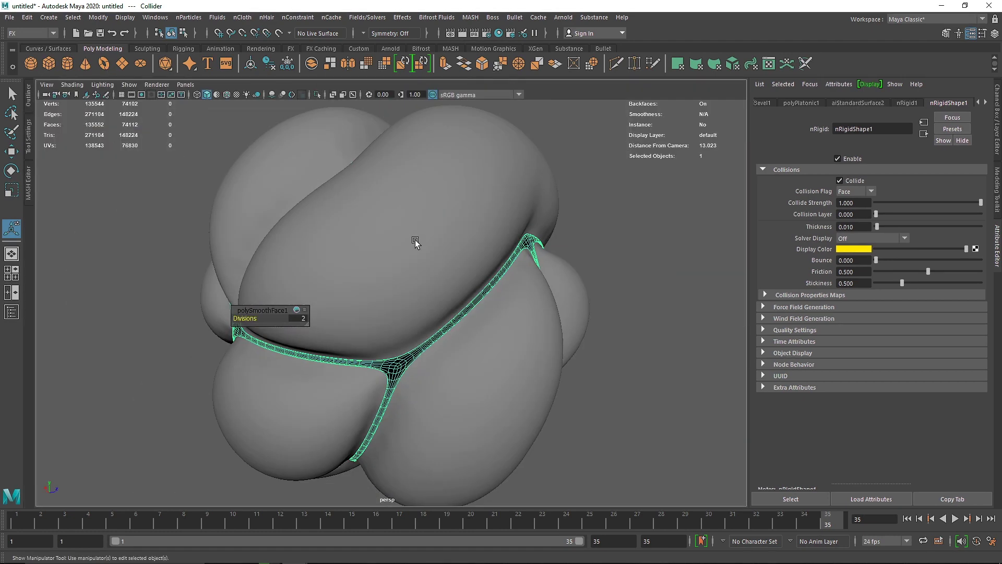
alt+drag(415, 243, 357, 259)
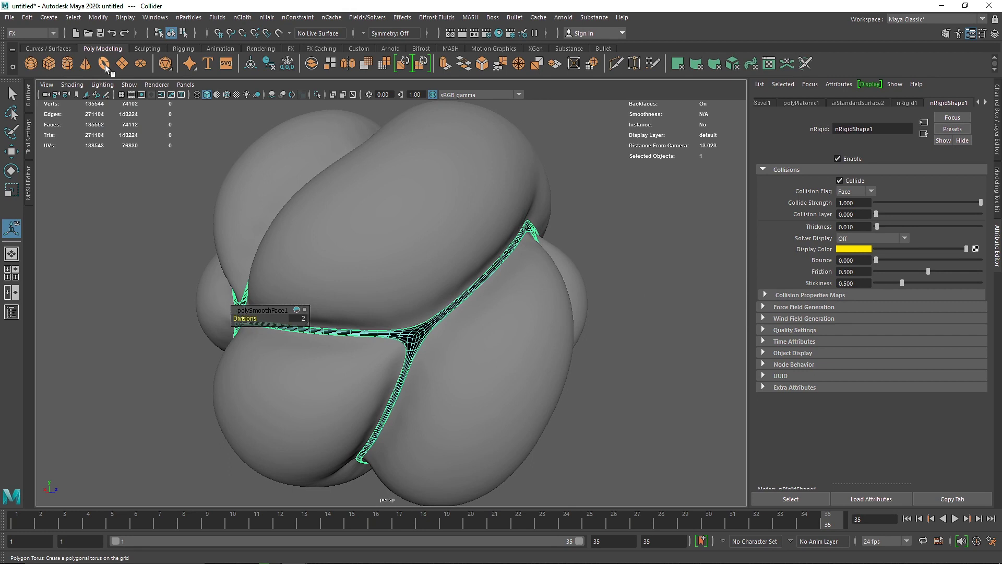